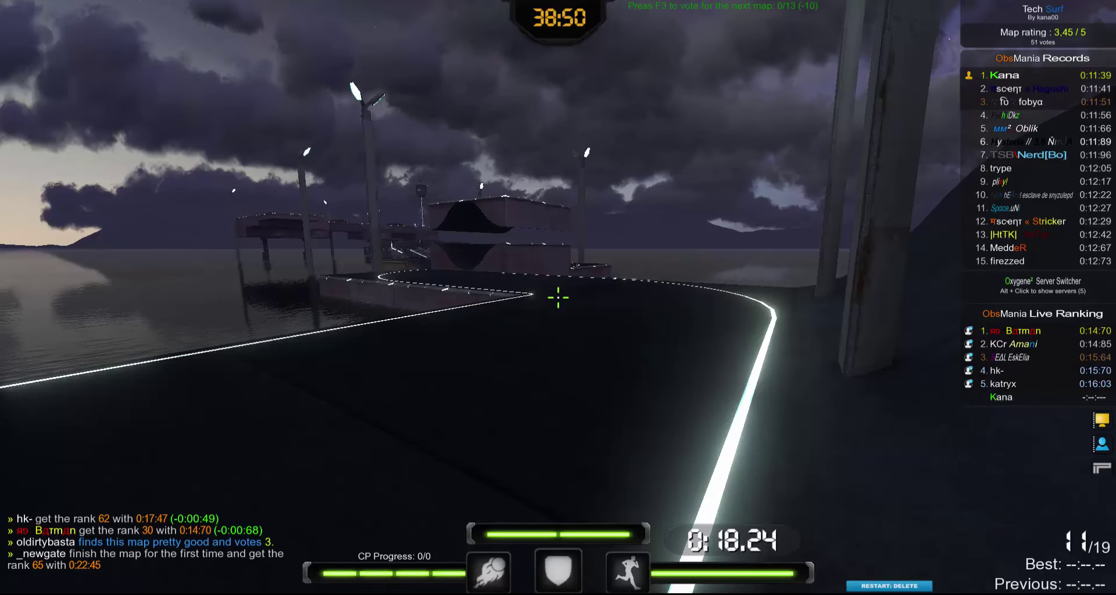
Step: Run forward on the Tech Surf map past the wavy ramps onto the dark platform
key("w")
key("w")
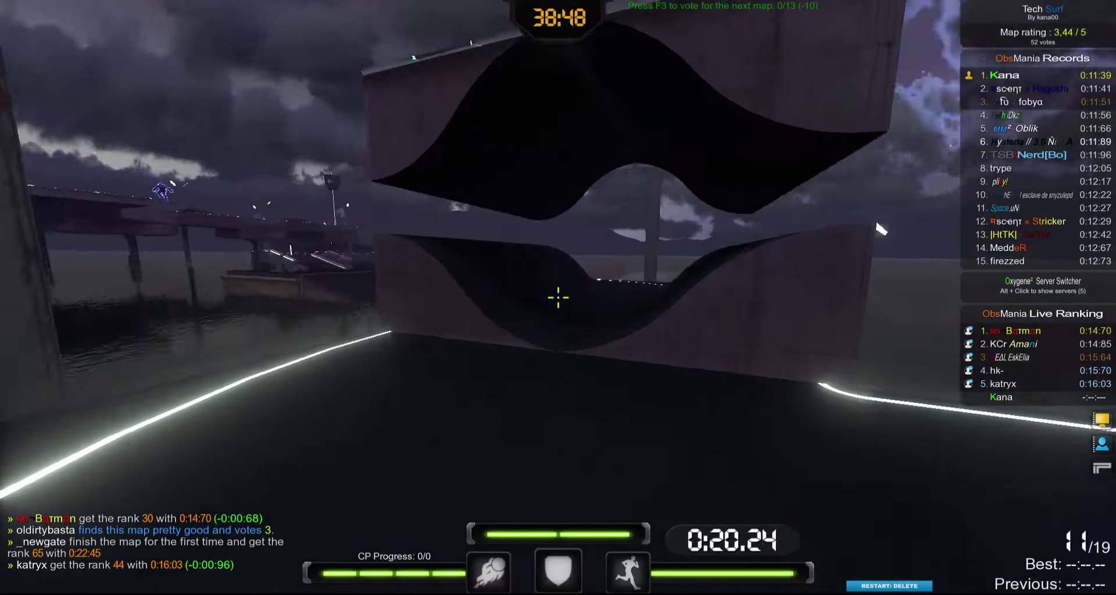
key("w")
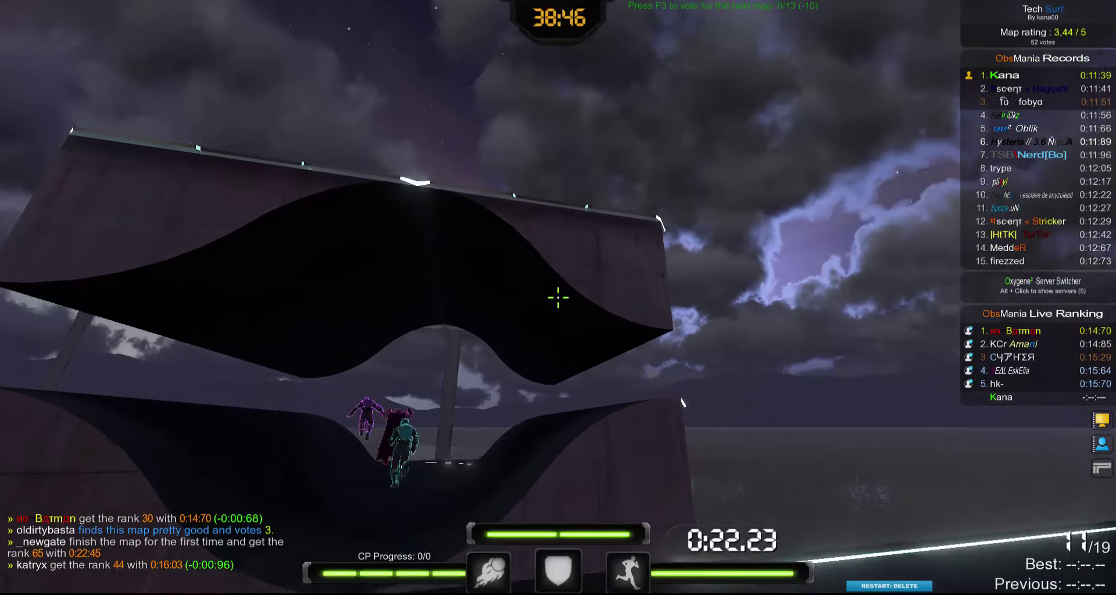
key("w")
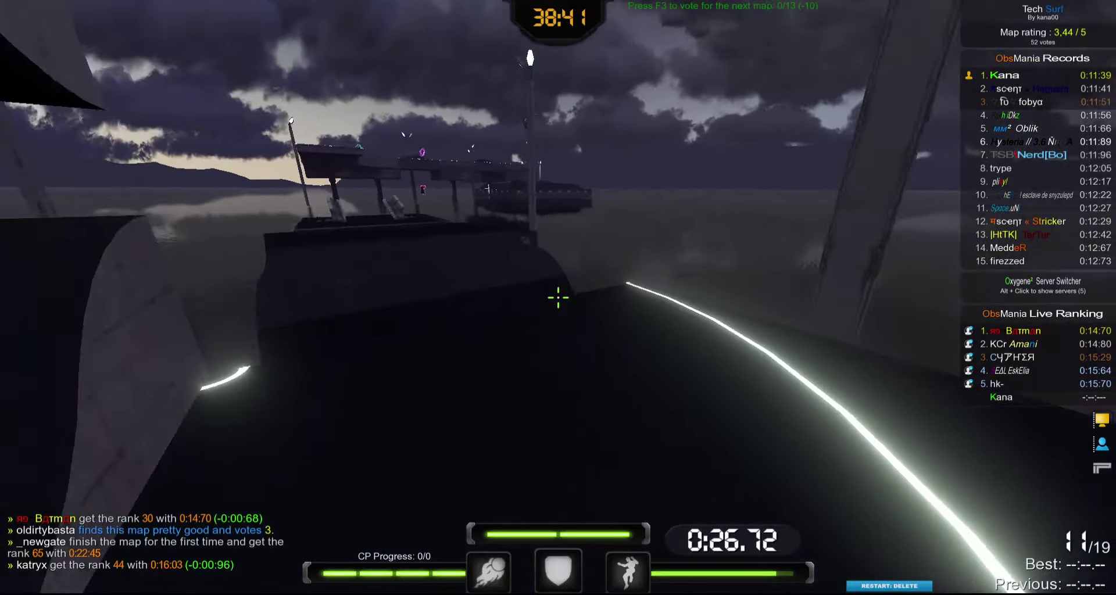
key("w")
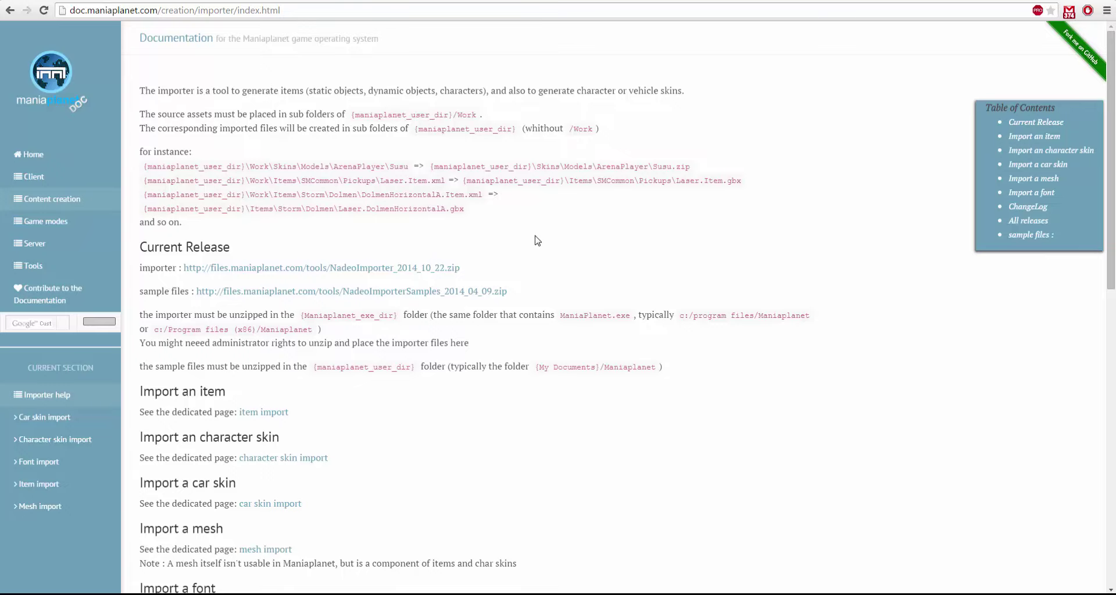
left_click_drag(460, 268, 184, 269)
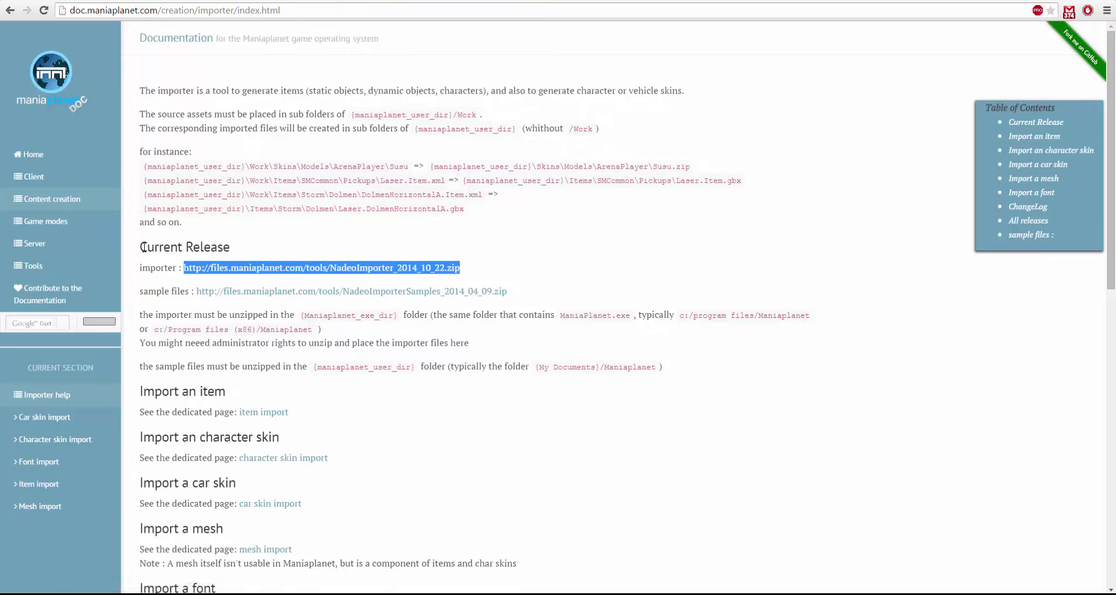
left_click(209, 7)
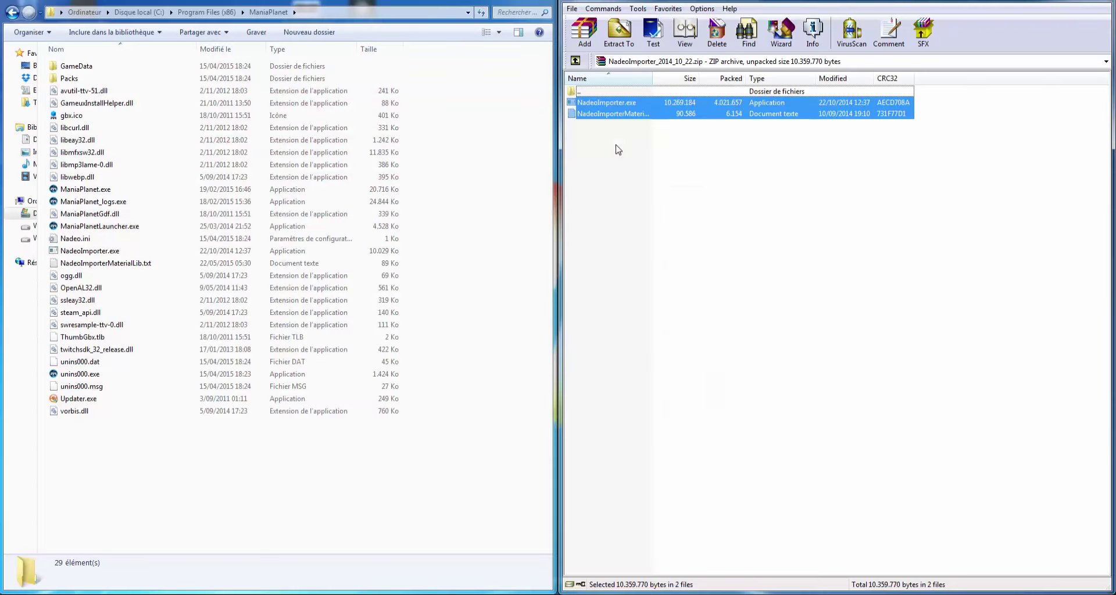
Step: Move NadeoImporter.exe and its material library into the ManiaPlanet folder, replacing the existing copies
mouse_move(611, 107)
left_mouse_down()
mouse_move(478, 418)
mouse_move(434, 435)
left_mouse_up()
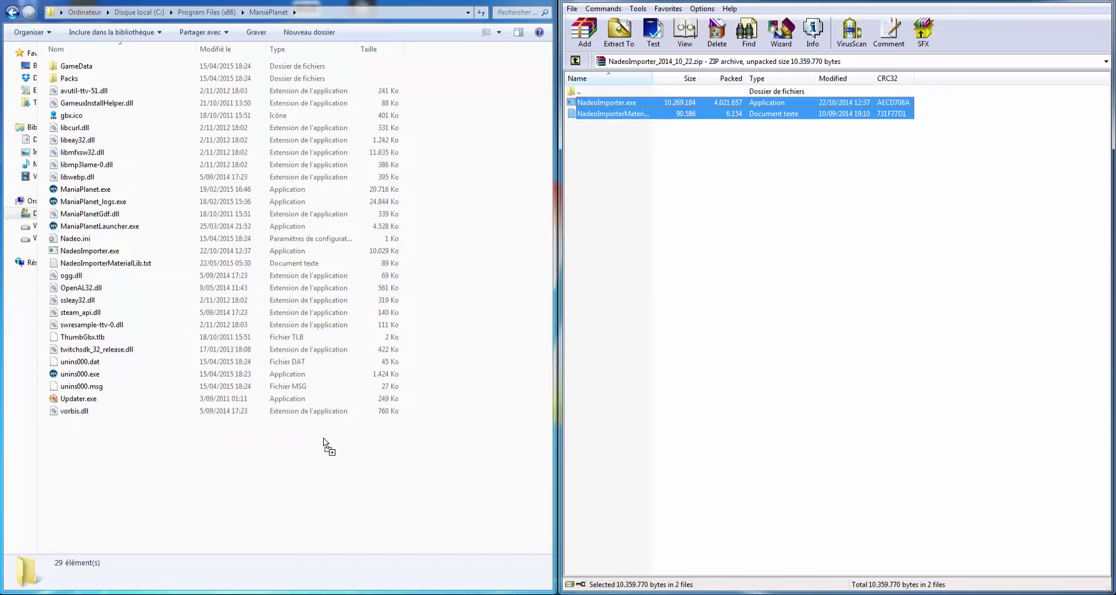
left_click_drag(323, 438, 323, 438)
left_click(496, 243)
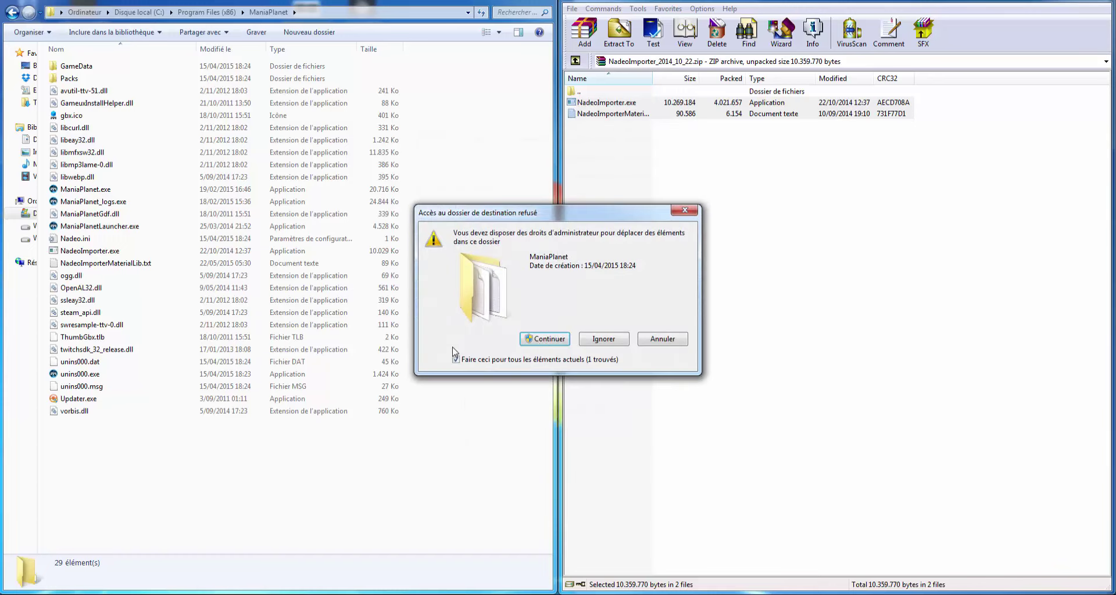
left_click(535, 354)
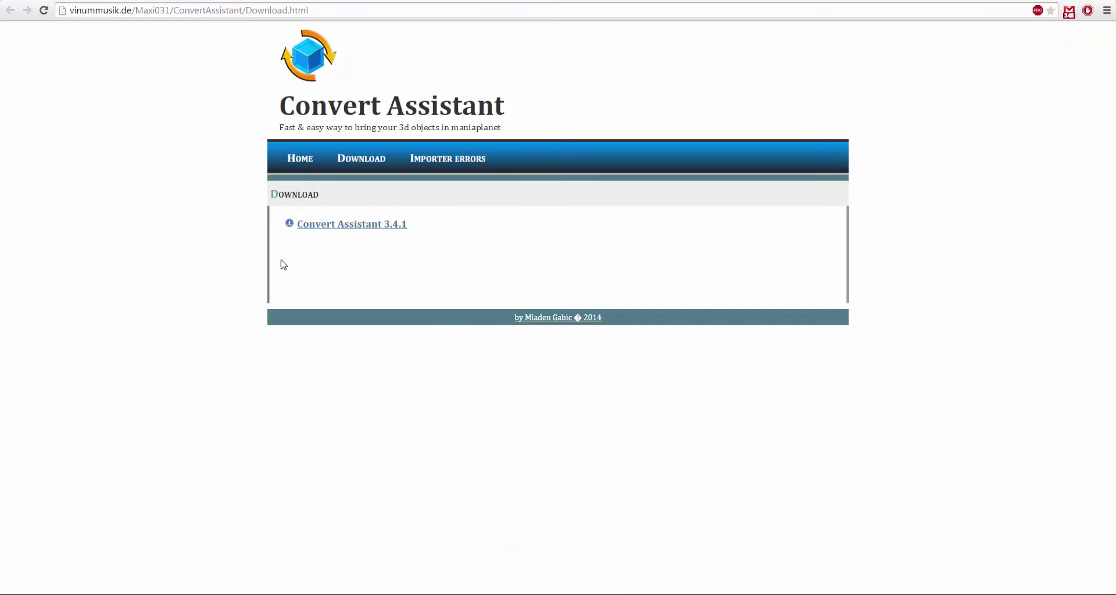
Step: Download the Convert Assistant 3.4.1 archive and select all of its entries
left_click(355, 15)
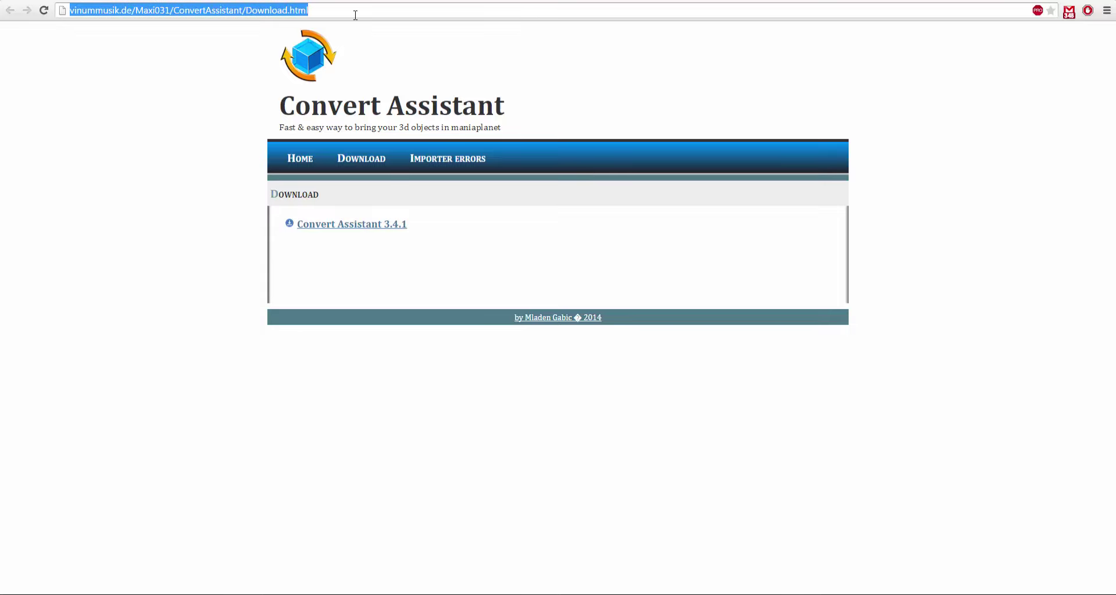
left_click(384, 226)
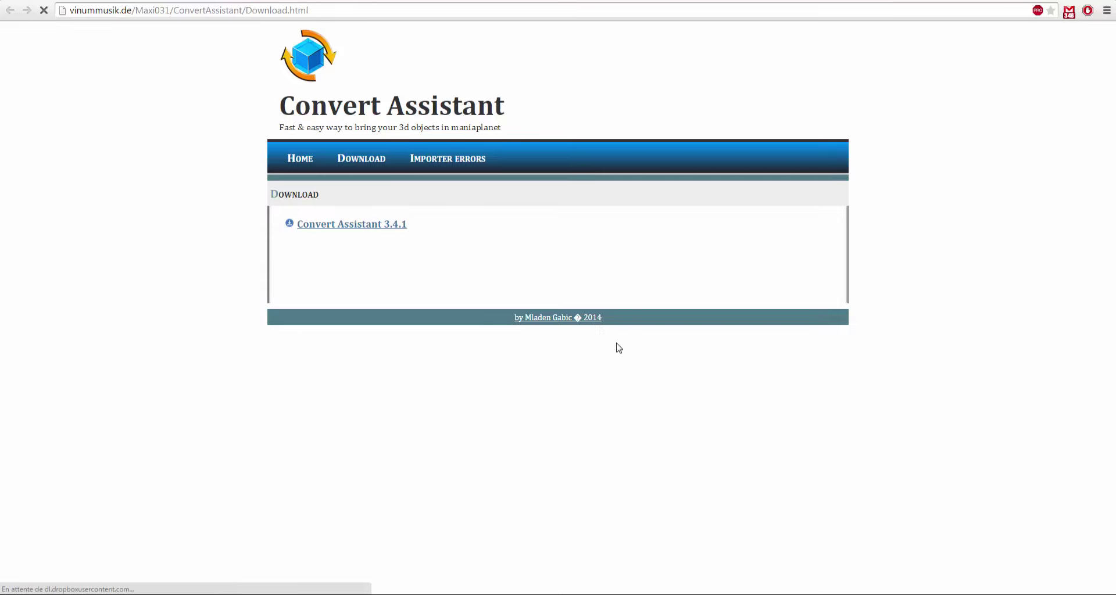
left_click(527, 338)
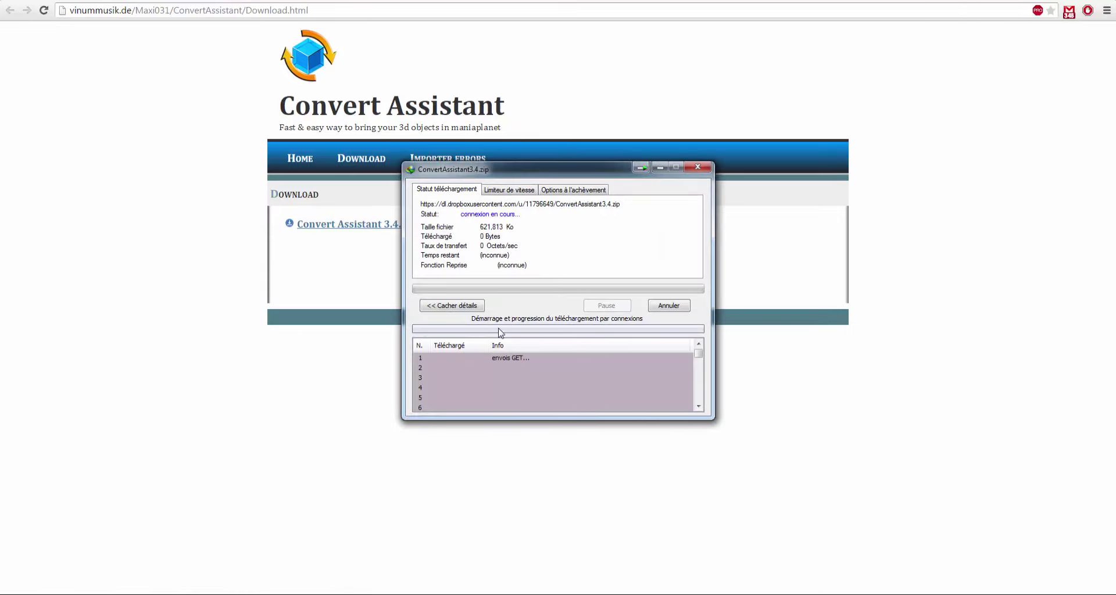
left_click_drag(375, 348, 114, 233)
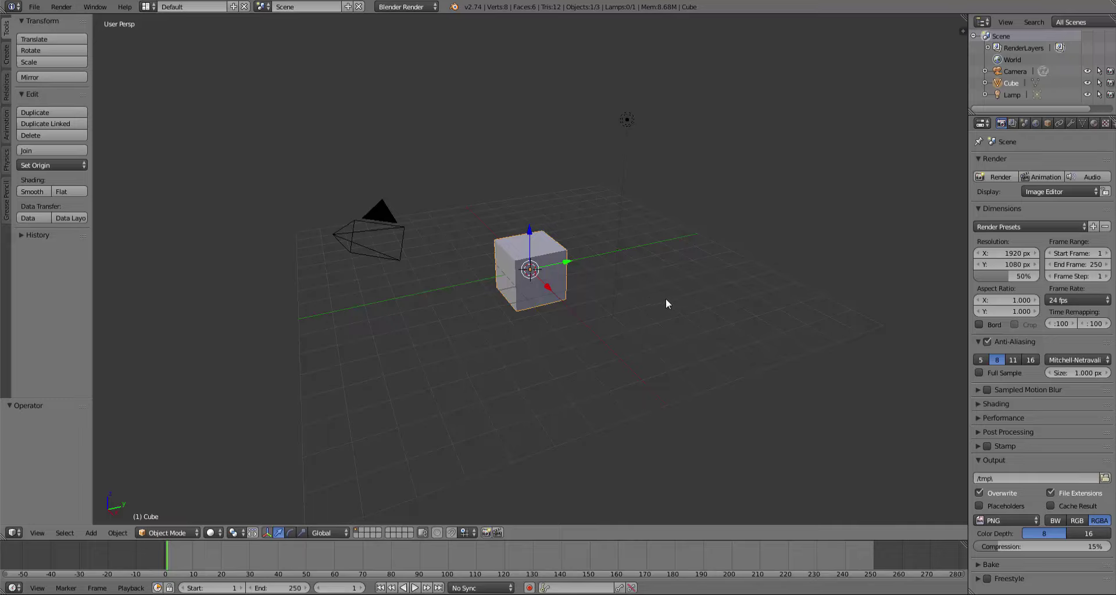
scroll(639, 273, "up", 2)
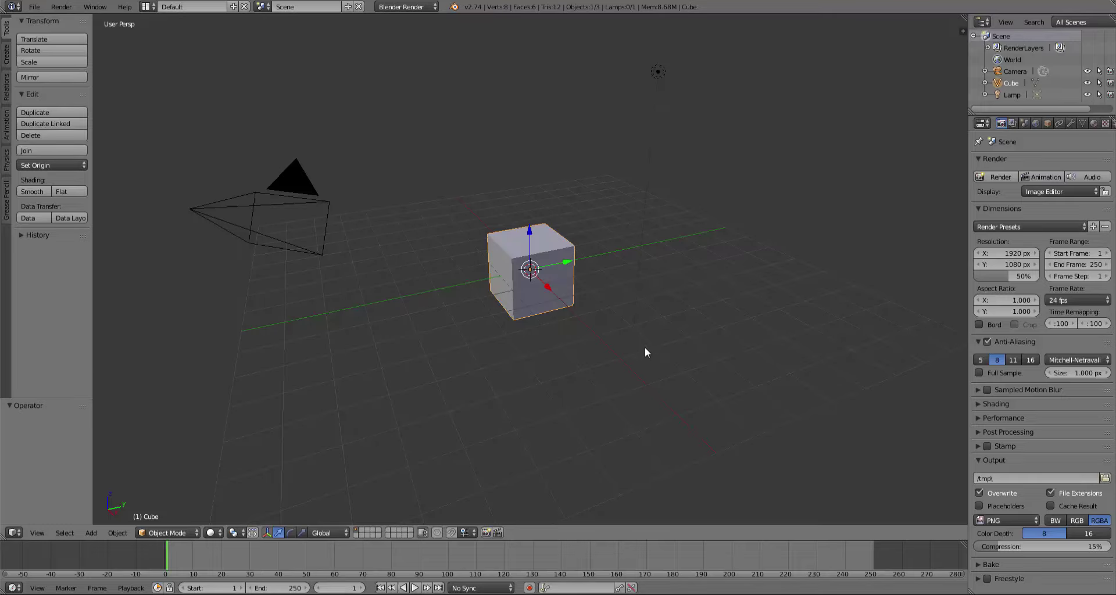
mouse_move(643, 347)
middle_mouse_down()
mouse_move(616, 359)
mouse_move(450, 338)
mouse_move(536, 347)
mouse_move(631, 324)
mouse_move(604, 353)
middle_mouse_up()
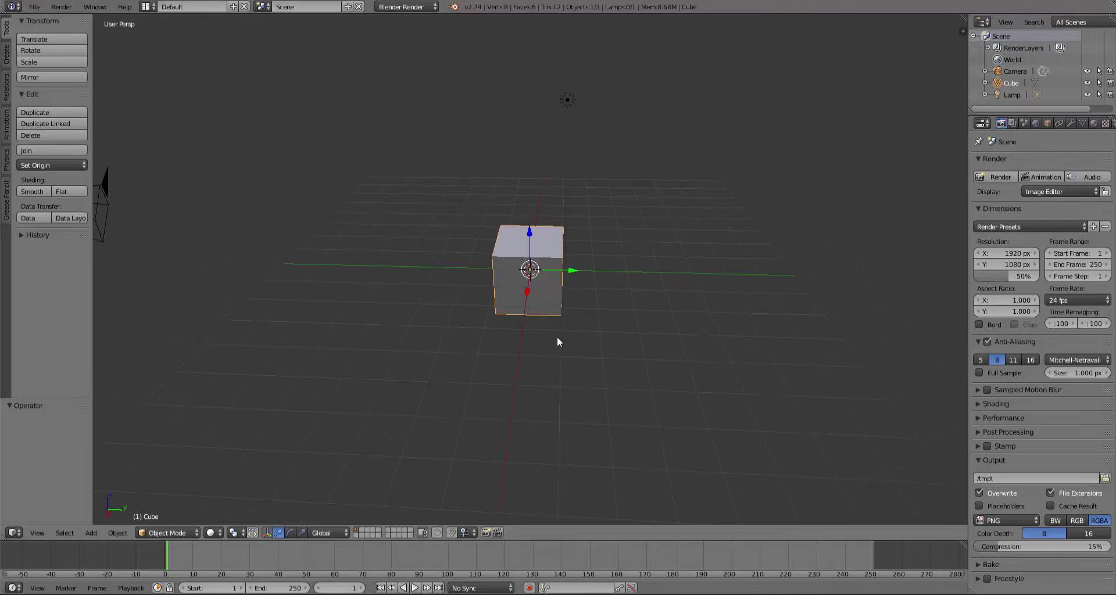
mouse_move(548, 341)
middle_mouse_down()
mouse_move(391, 374)
mouse_move(573, 325)
mouse_move(572, 365)
middle_mouse_up()
scroll(573, 365, "up", 7)
scroll(573, 365, "down", 4)
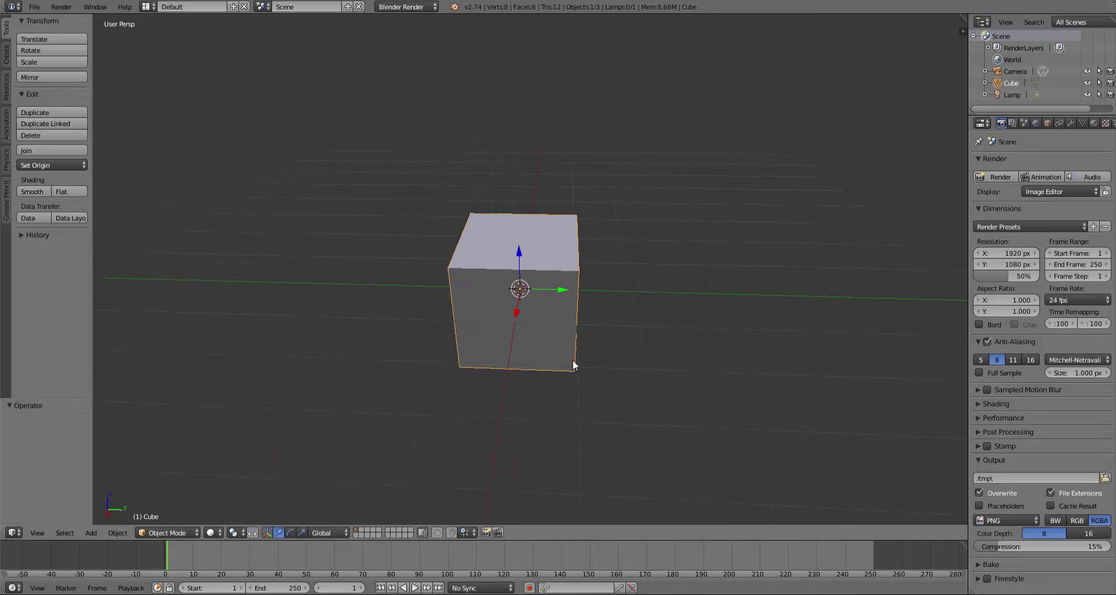
scroll(572, 365, "down", 4)
key("Tab")
key("Tab")
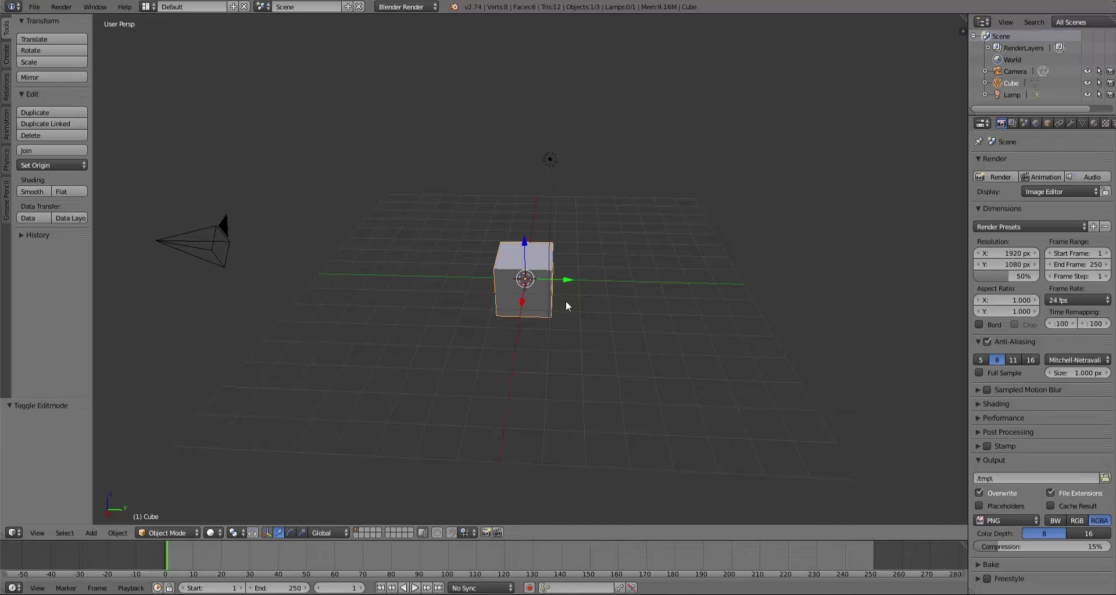
key("g")
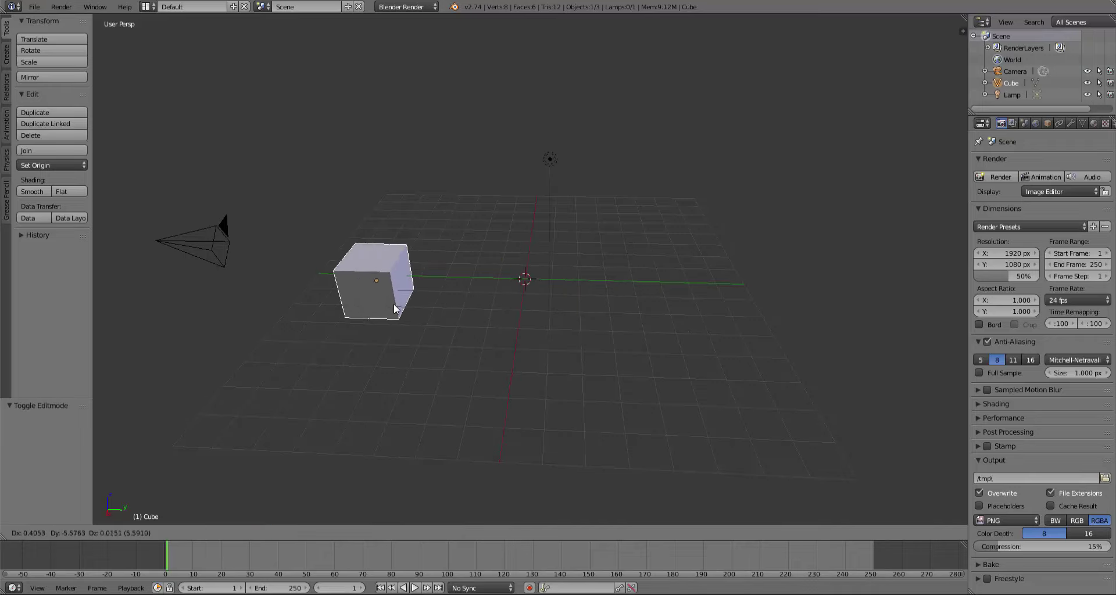
right_click(544, 297)
key("g")
key("y")
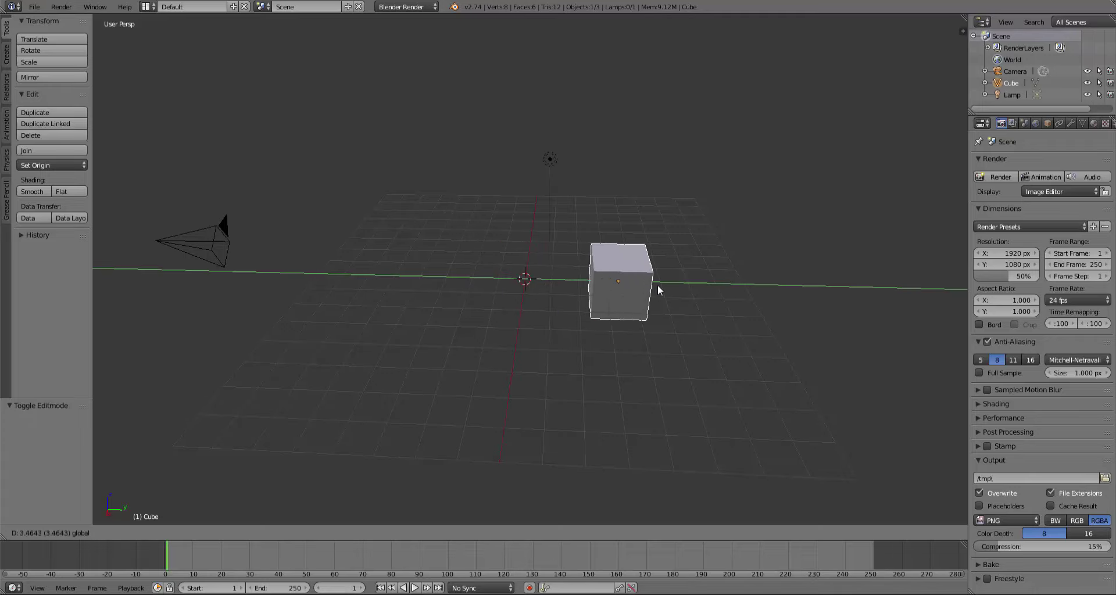
right_click(548, 284)
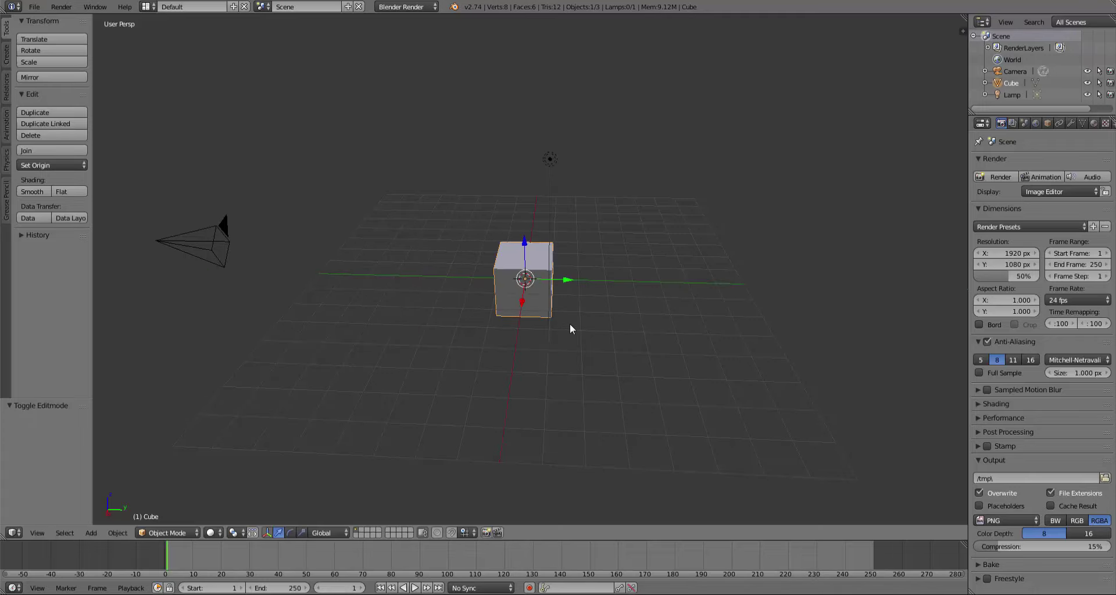
key("g")
key("x")
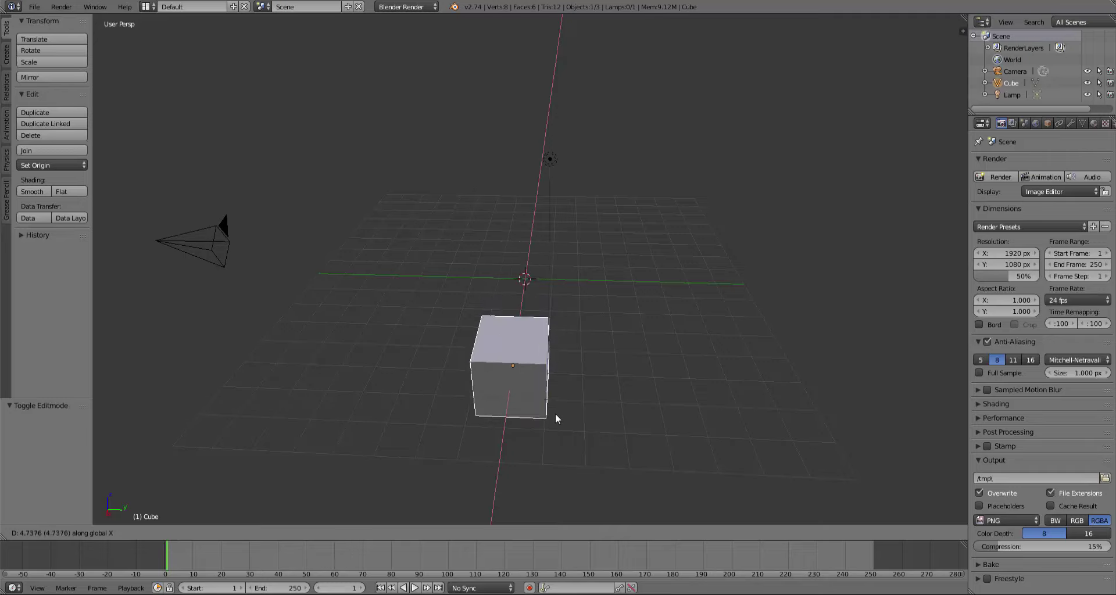
key("y")
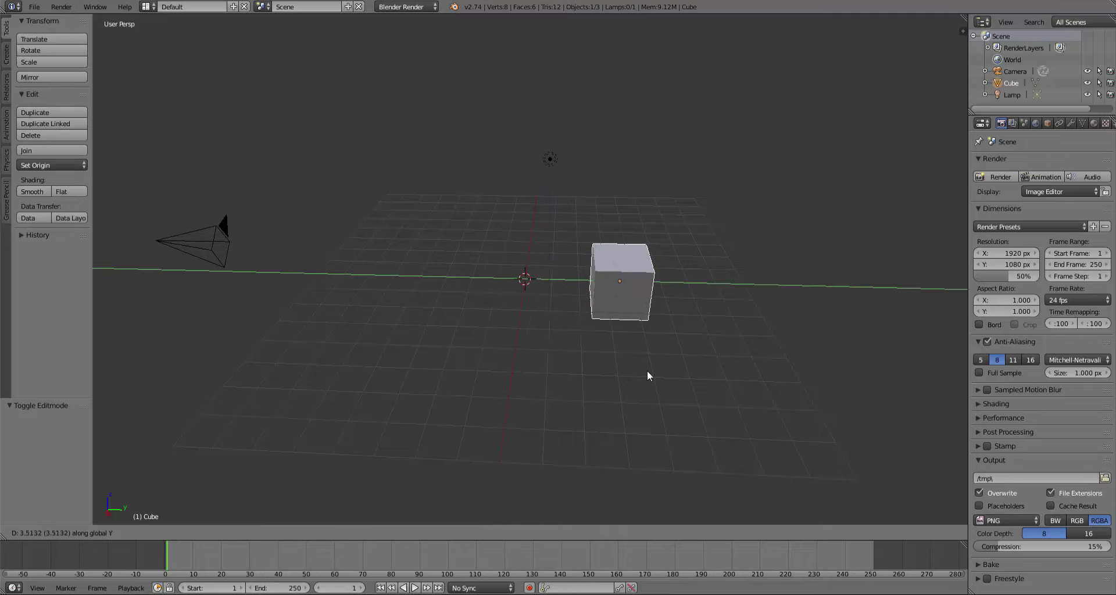
key("z")
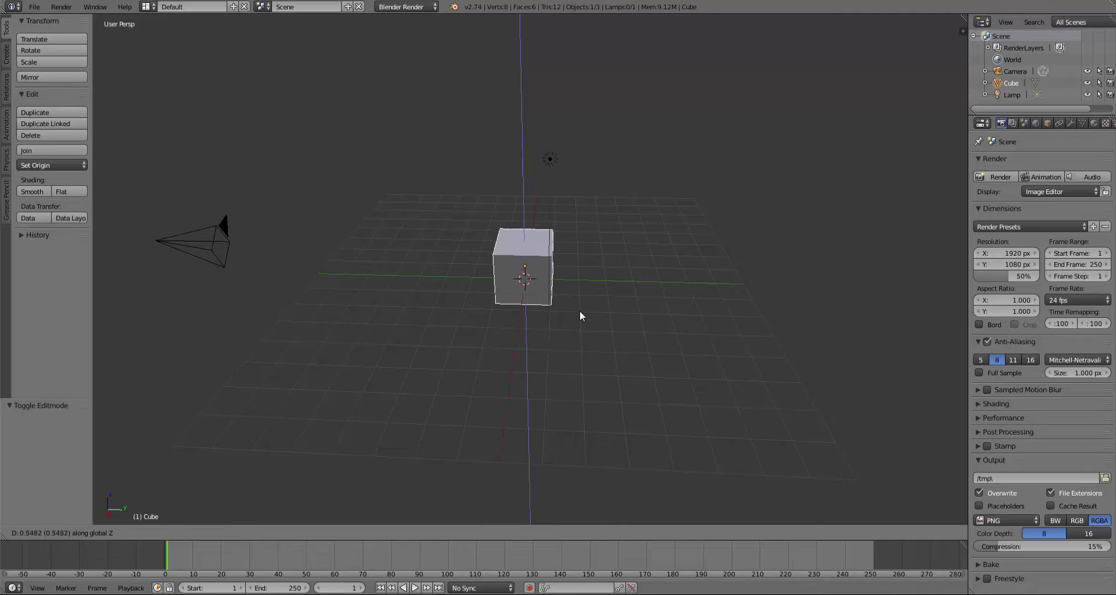
right_click(580, 310)
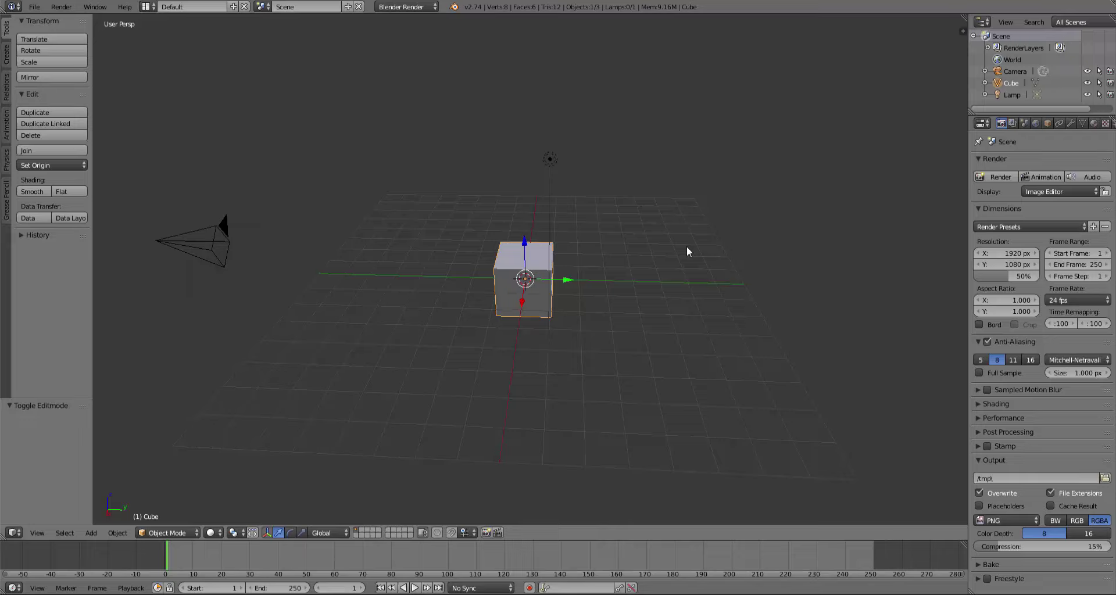
key("r")
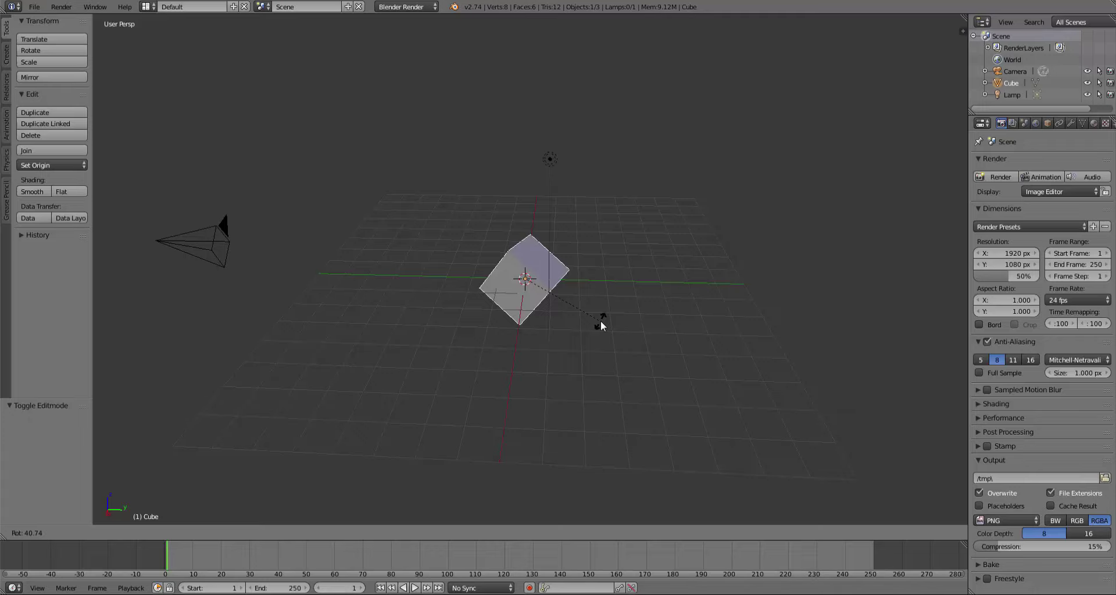
key("x")
key("y")
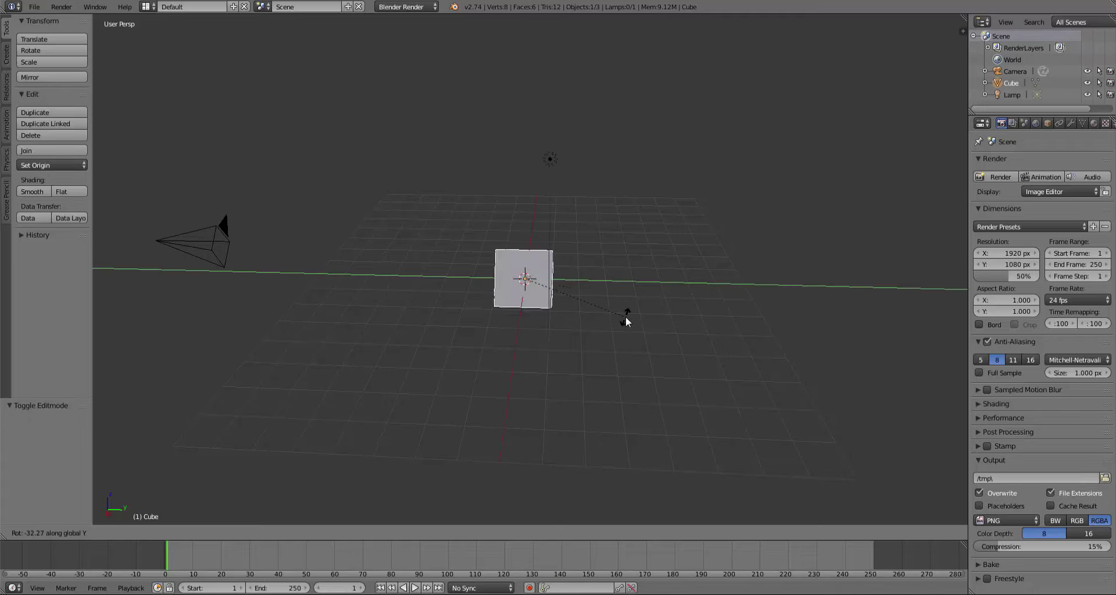
key("z")
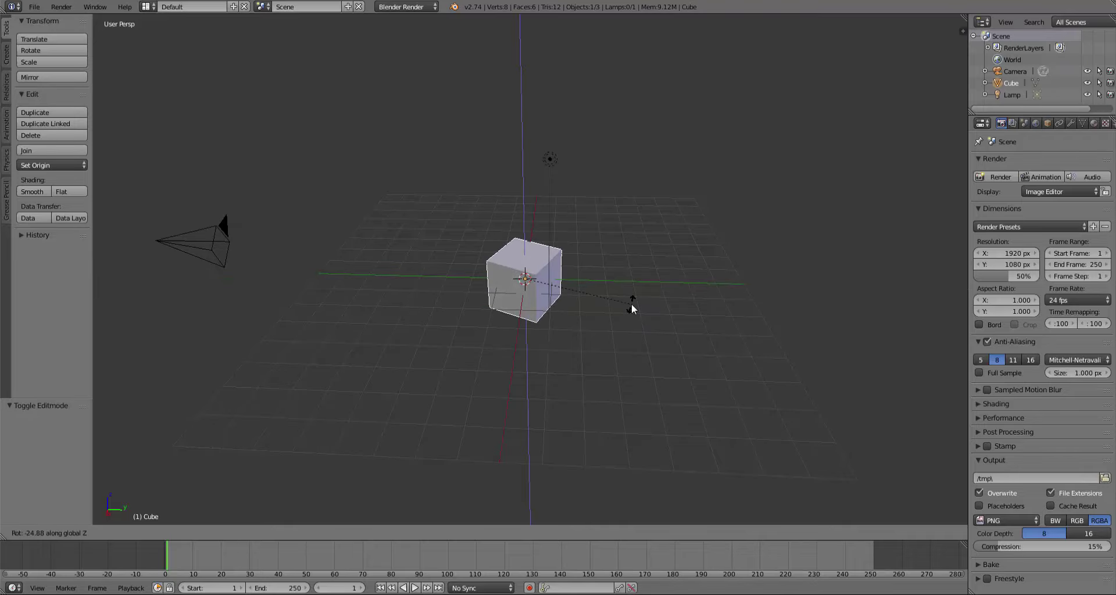
key("Escape")
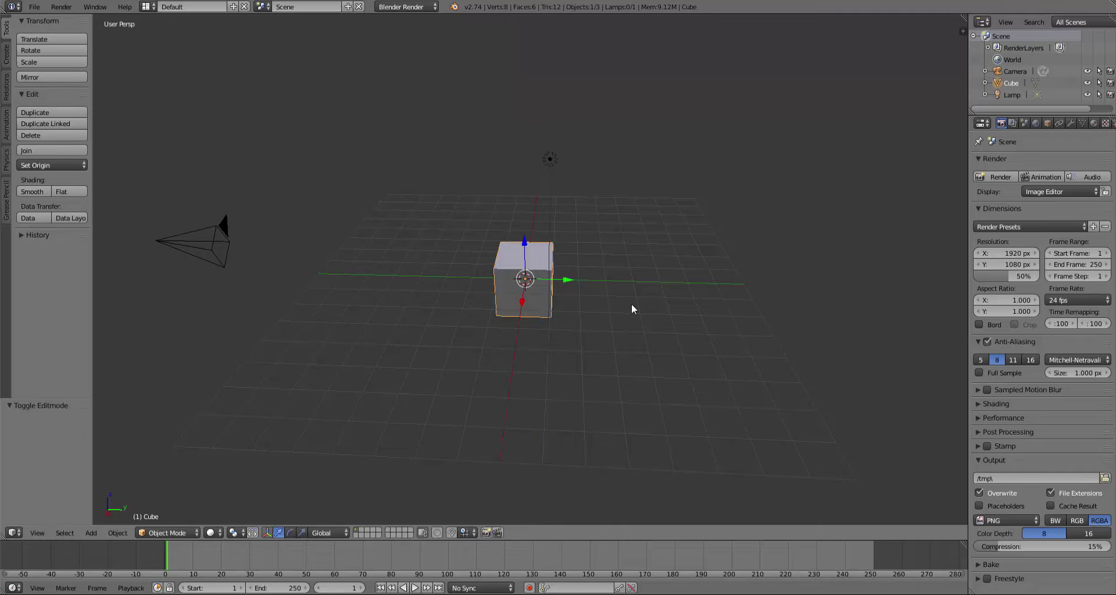
middle_click_drag(633, 309, 506, 341)
key("KP_5")
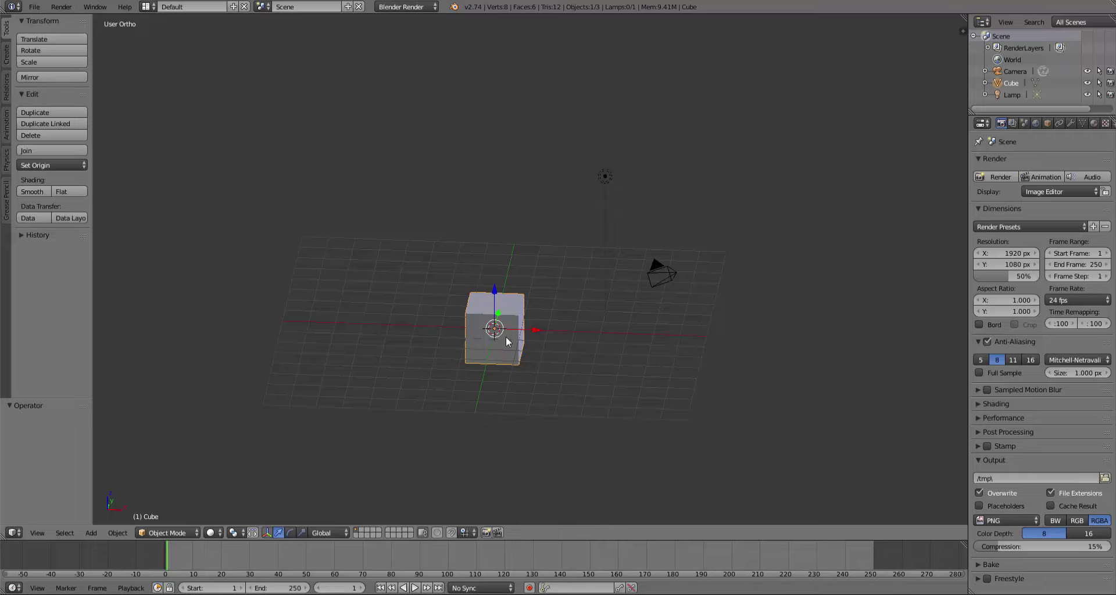
Step: Try a free move of the cube along X, then switch to top view
key("g")
key("x")
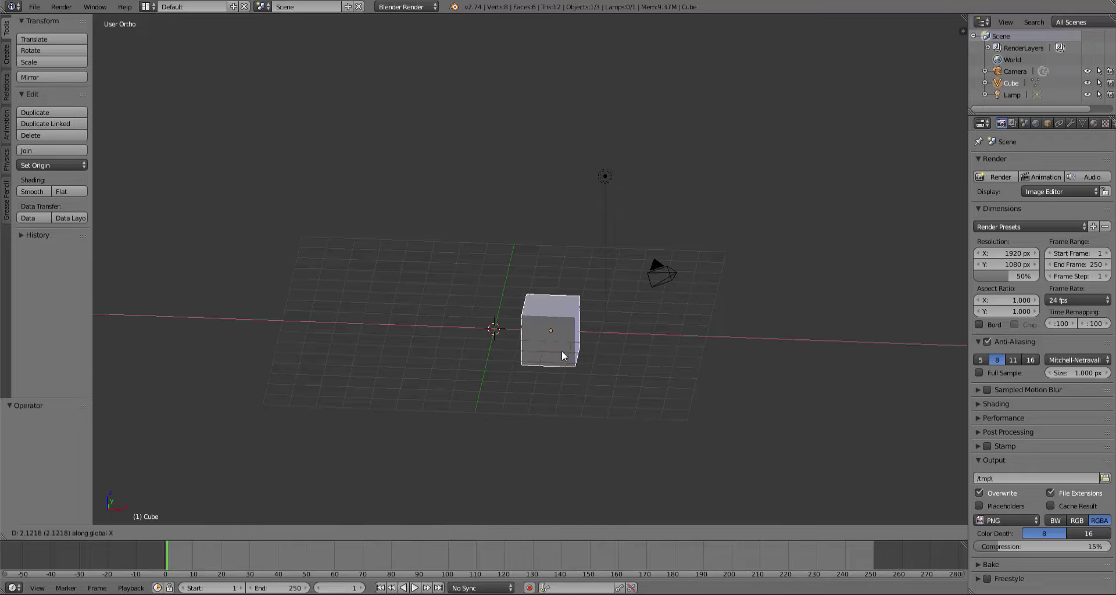
left_click(562, 350)
key("KP_7")
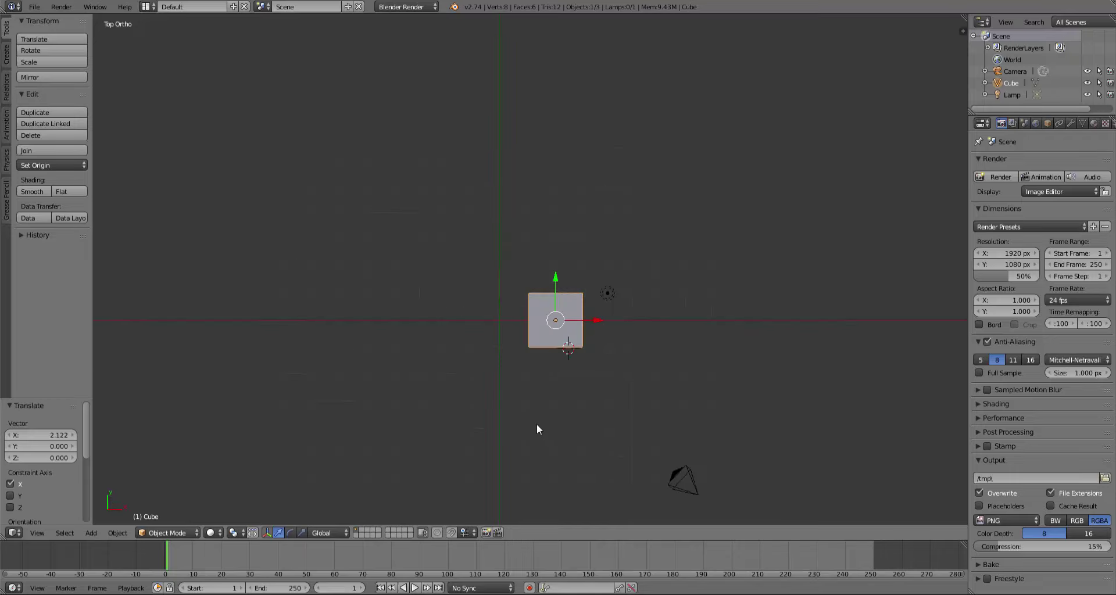
key("z")
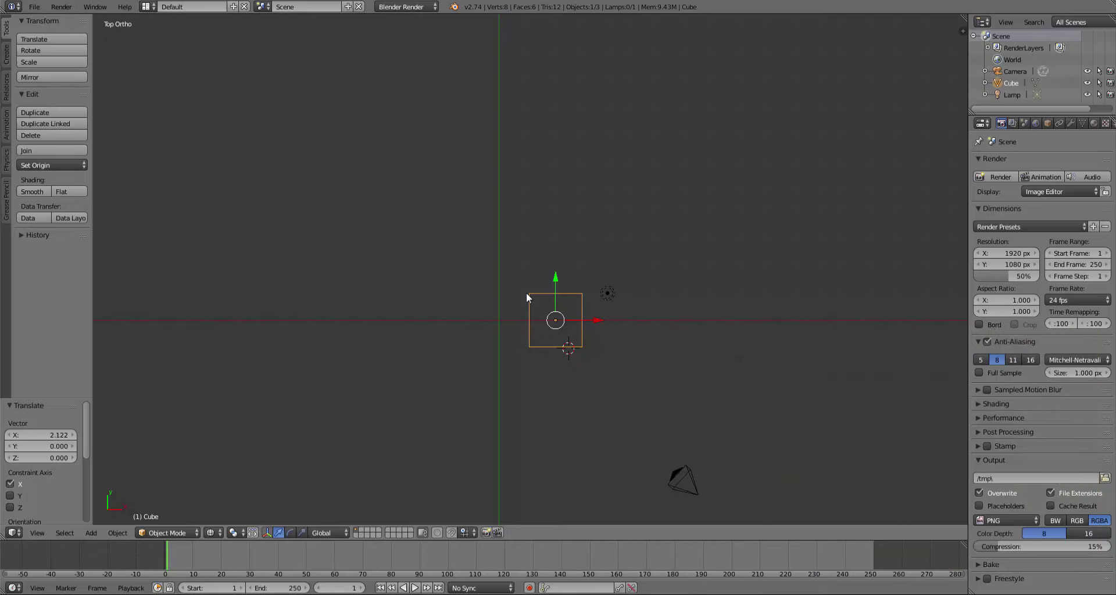
Step: Clear the cube's location to the origin and move it exactly 1 unit along X
key("alt+g")
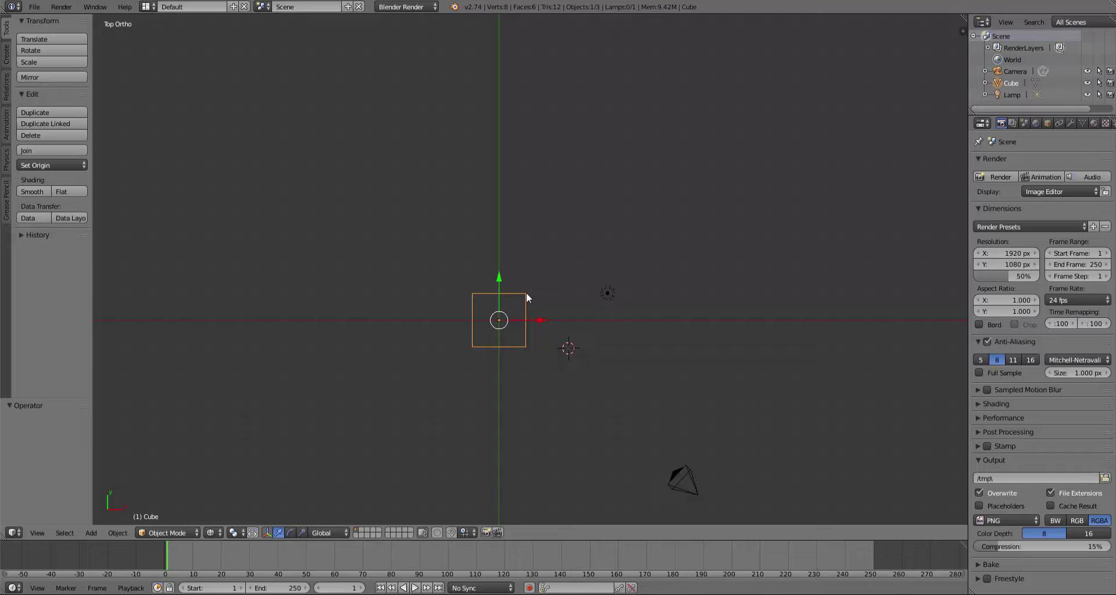
key("g")
key("x")
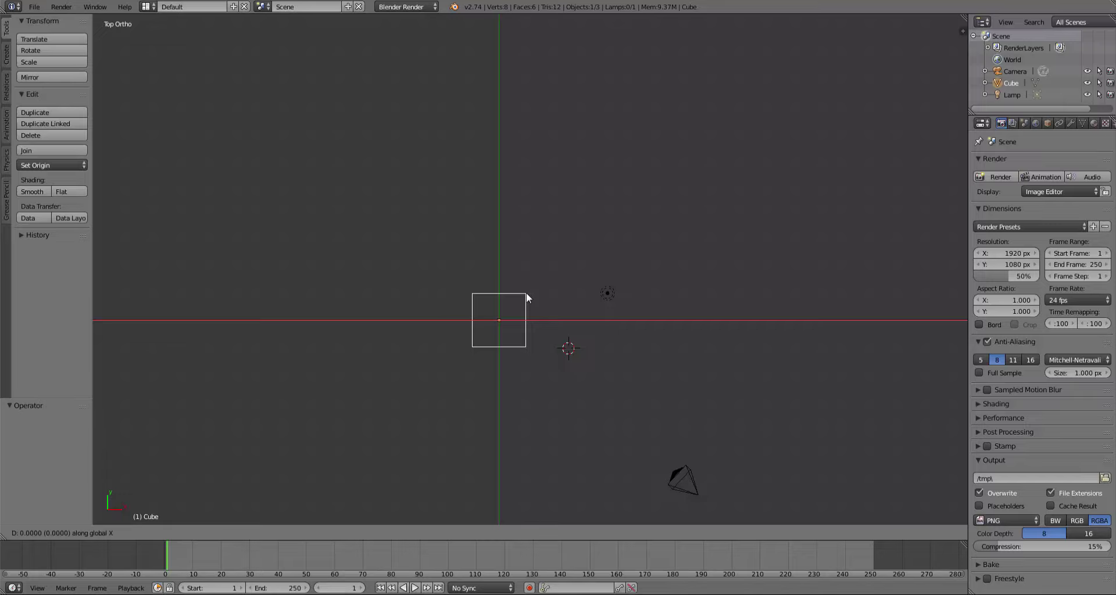
key("1")
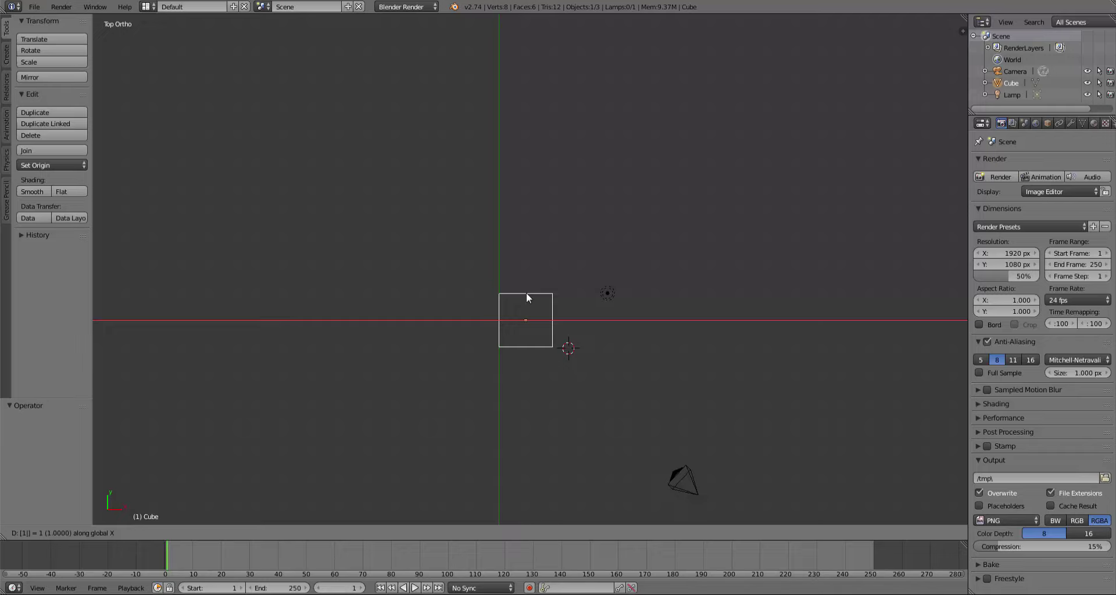
key("Return")
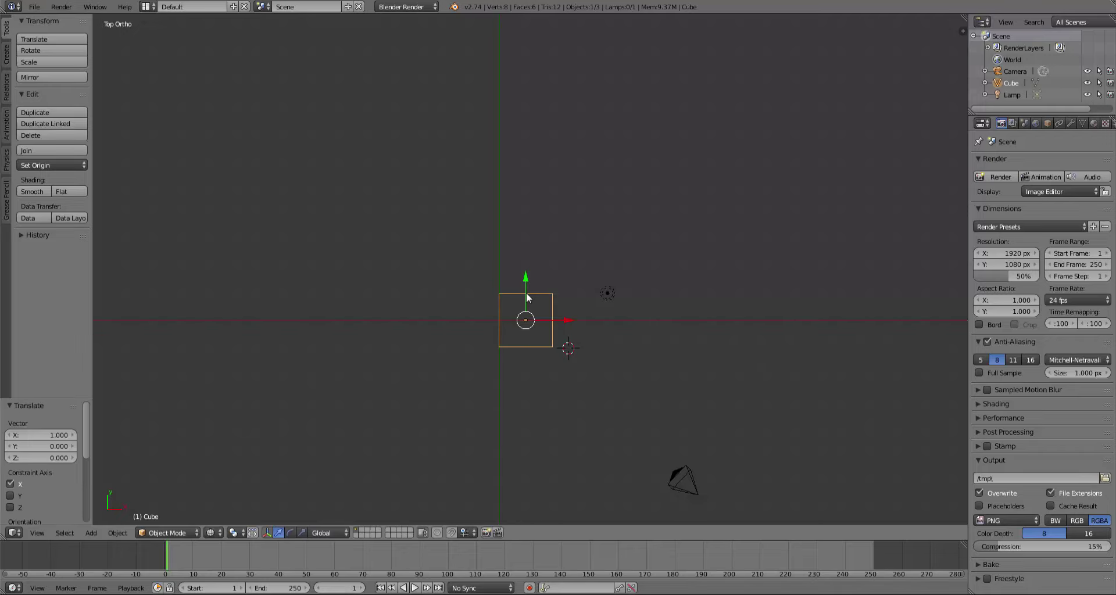
Step: Rotate the cube 45° around the Z axis with R Z 45
middle_click_drag(526, 298, 610, 312)
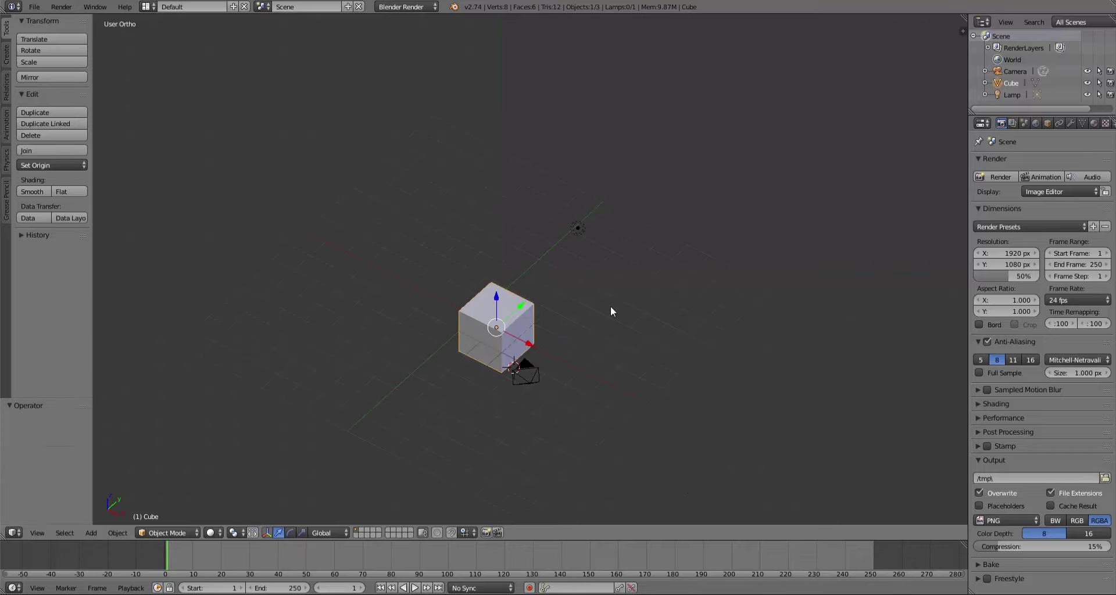
type("rz")
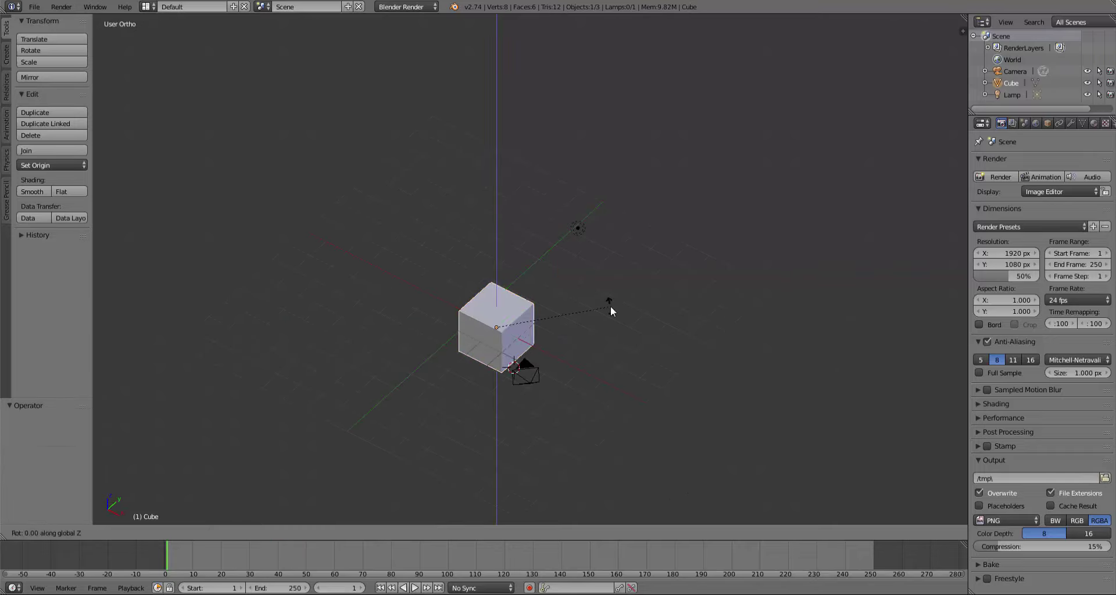
type("45")
key("Return")
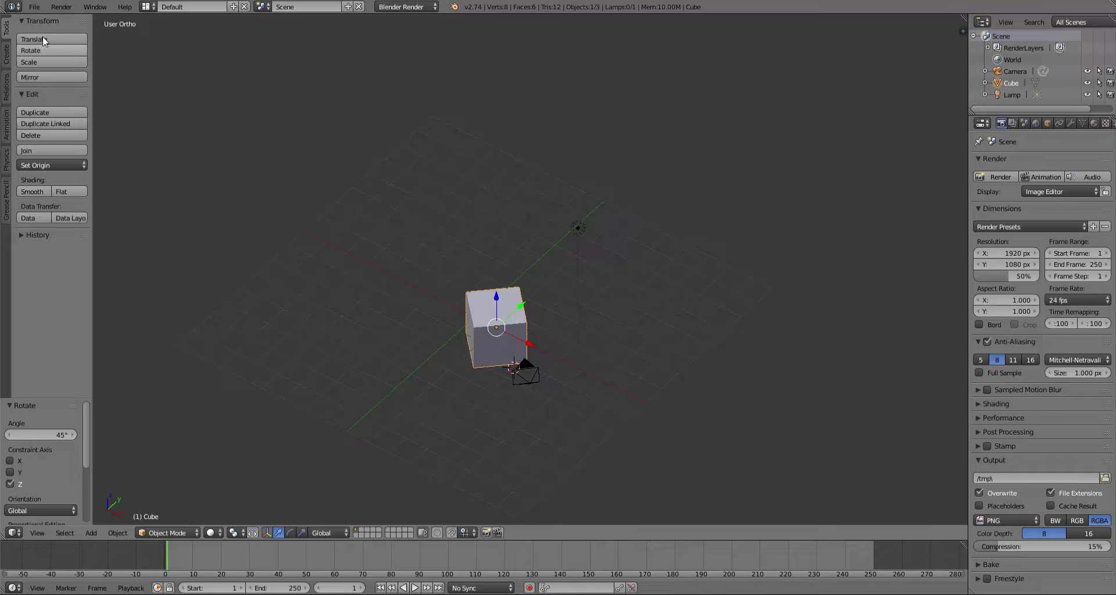
Step: Reload the default start-up file and select the camera
left_click(35, 7)
left_click(35, 20)
left_click(58, 30)
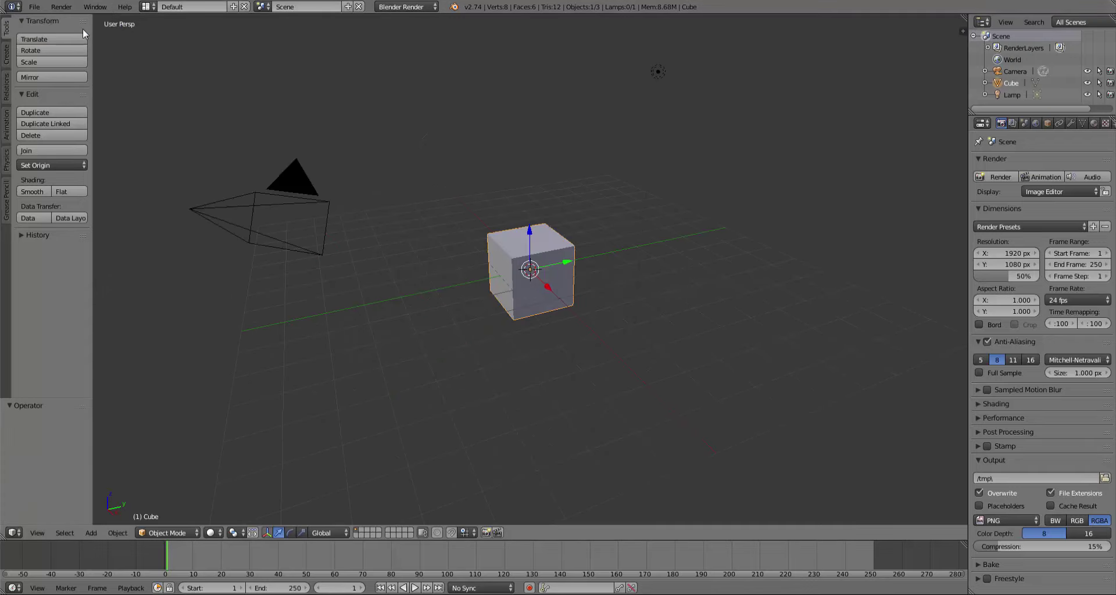
right_click(317, 205)
scroll(430, 255, "down", 4)
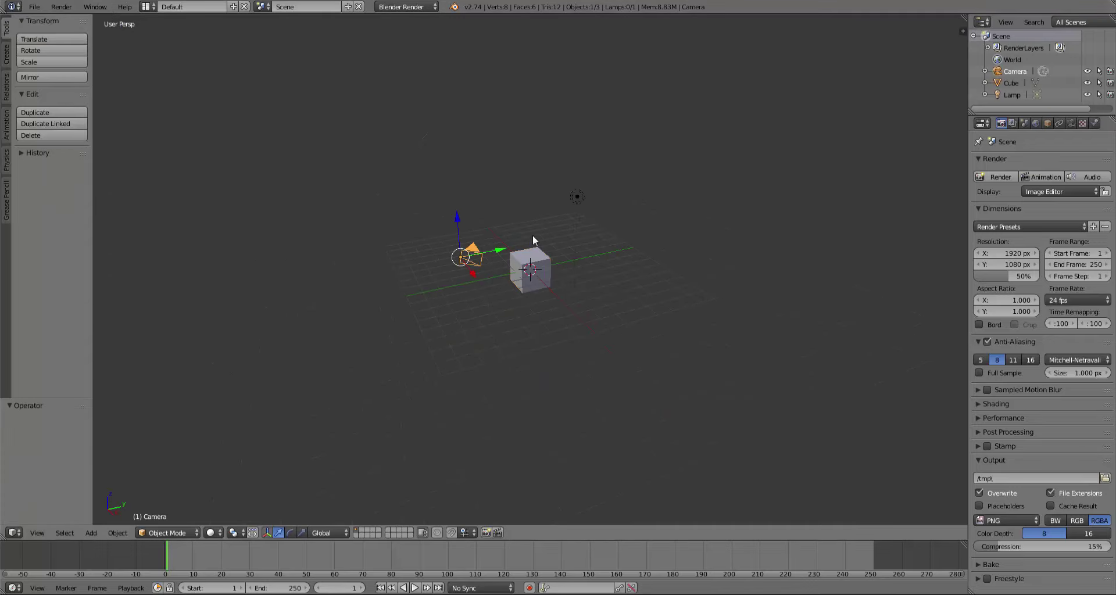
Step: Add the lamp to the camera selection and delete both objects
right_click(578, 196, "shift")
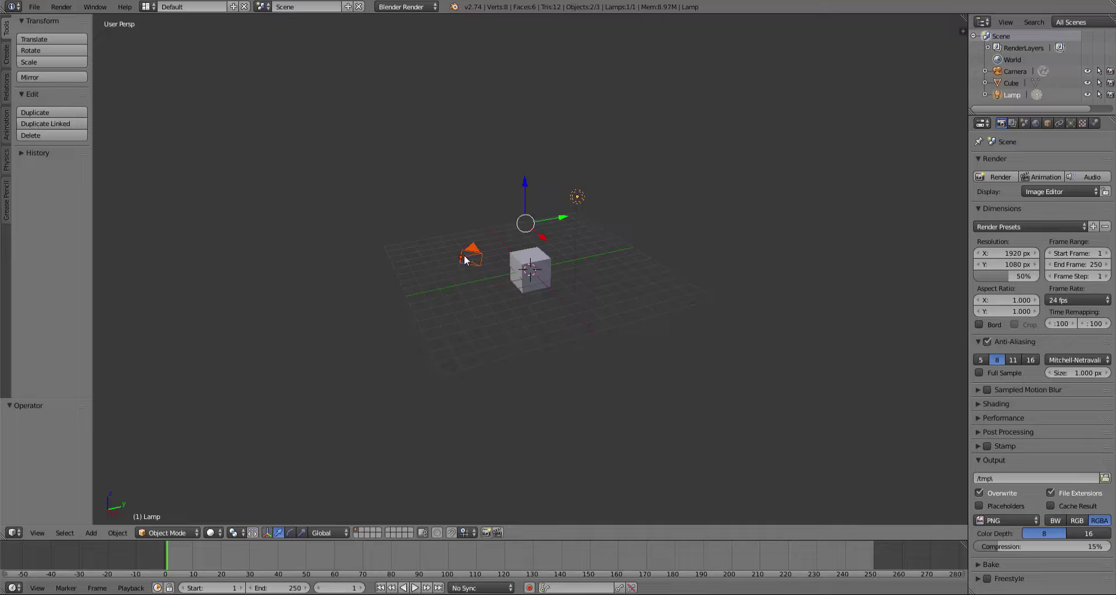
key("x")
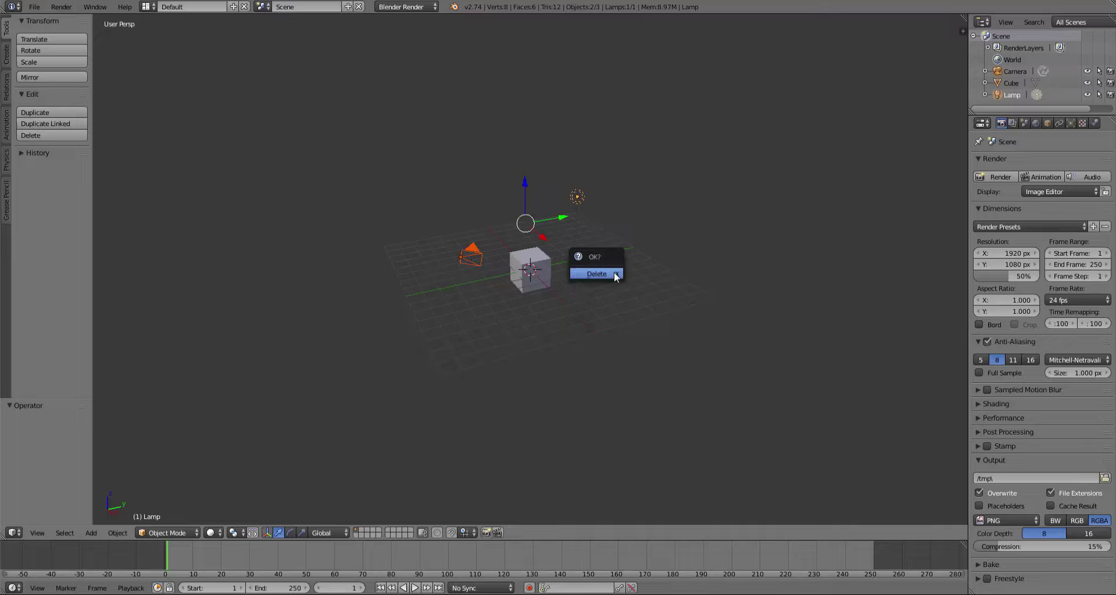
left_click(615, 276)
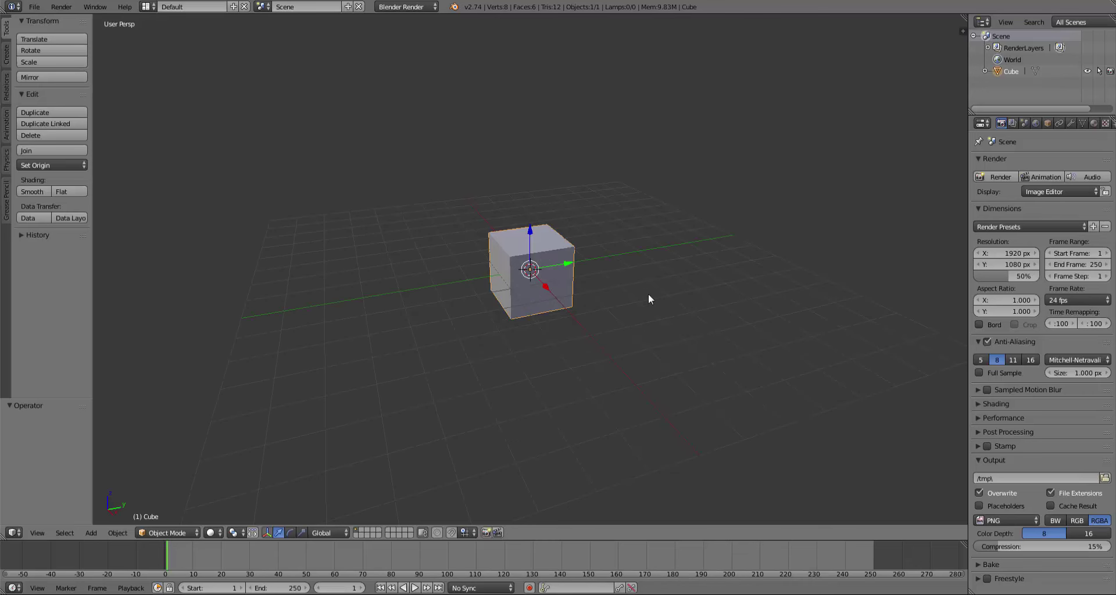
Step: Scale the cube up by a factor of 2
key("s")
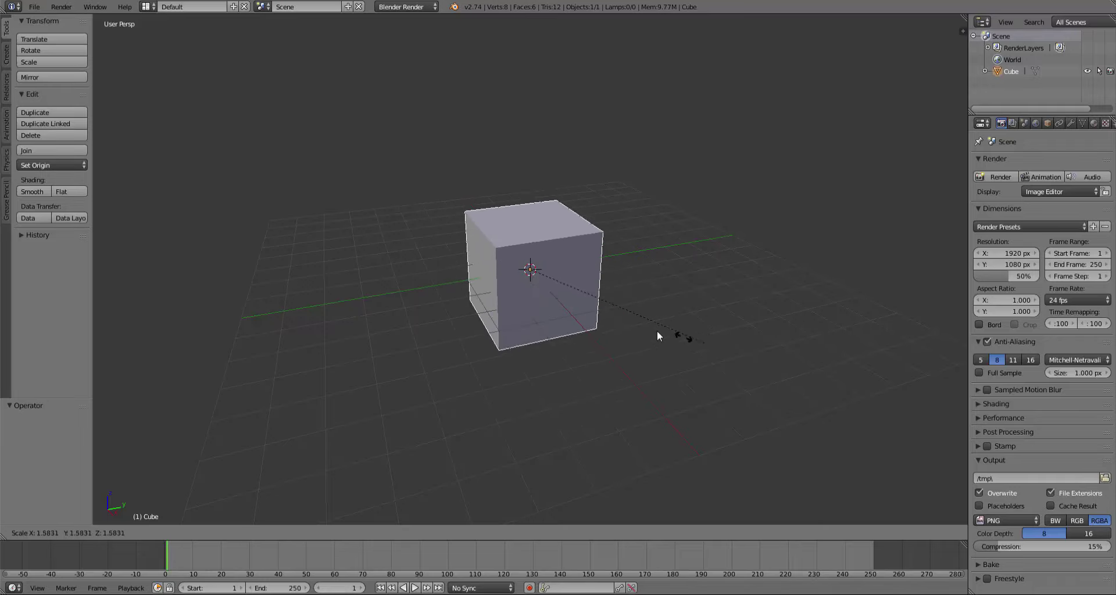
key("Escape")
key("s")
key("2")
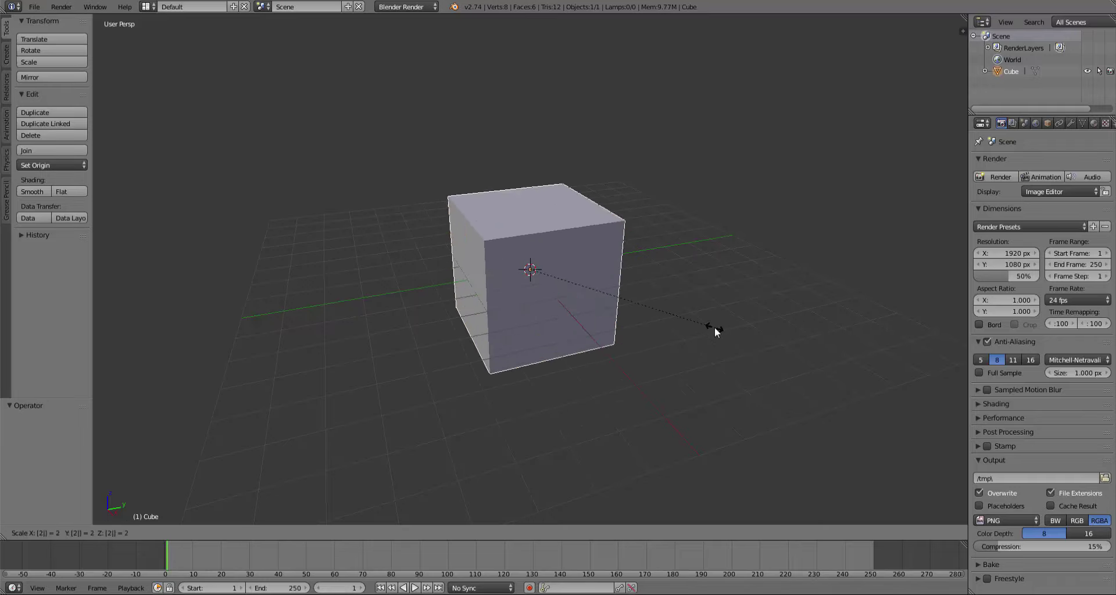
key("Return")
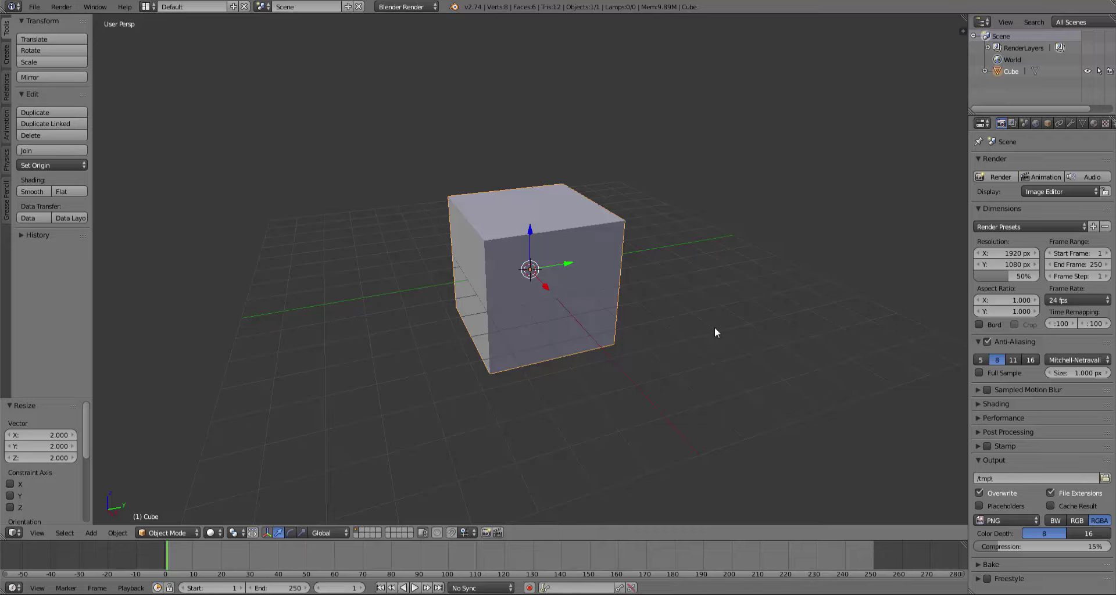
Step: In front orthographic view, flatten the cube to 0.25 along Z
key("KP_5")
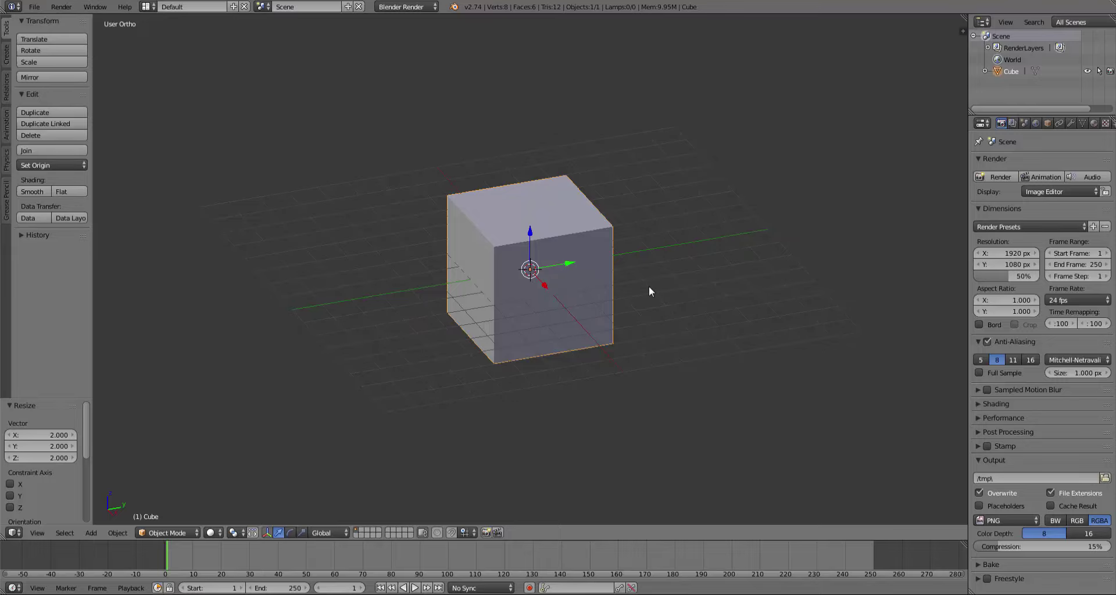
key("KP_3")
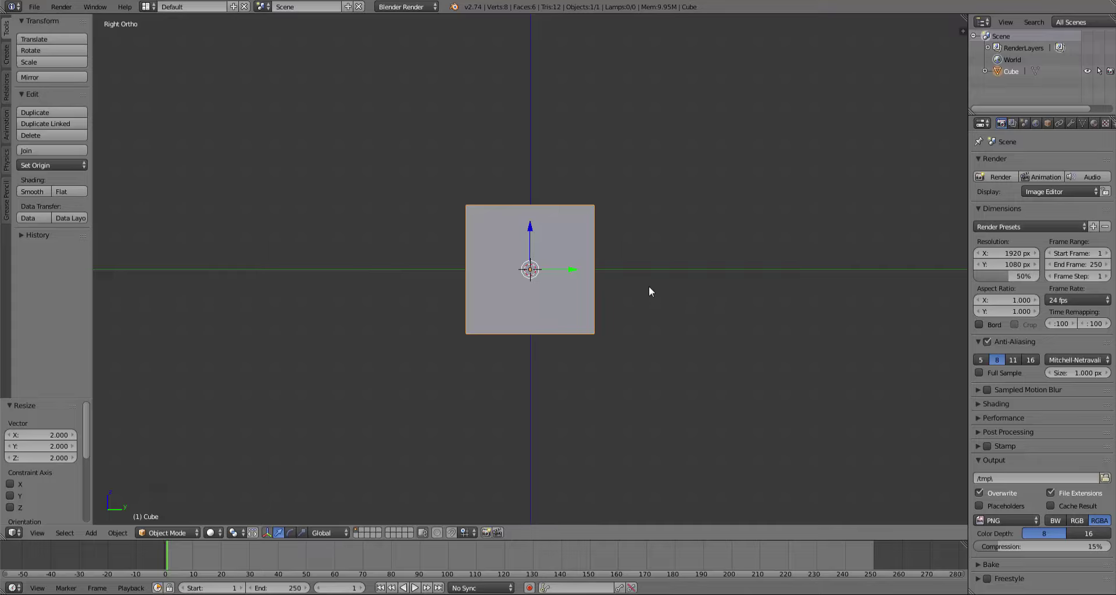
key("KP_7")
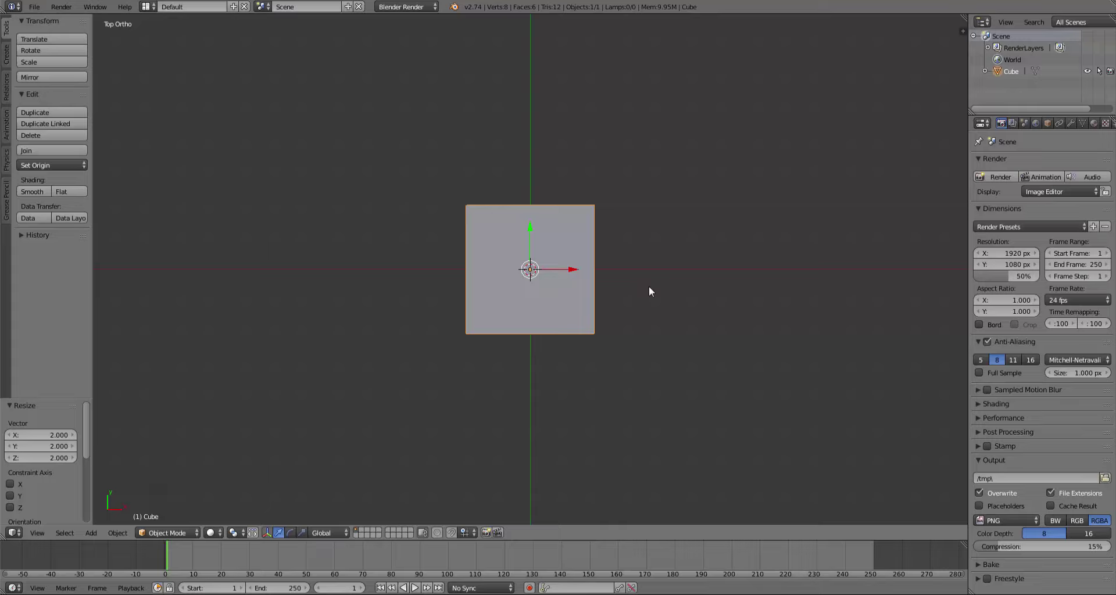
key("KP_1")
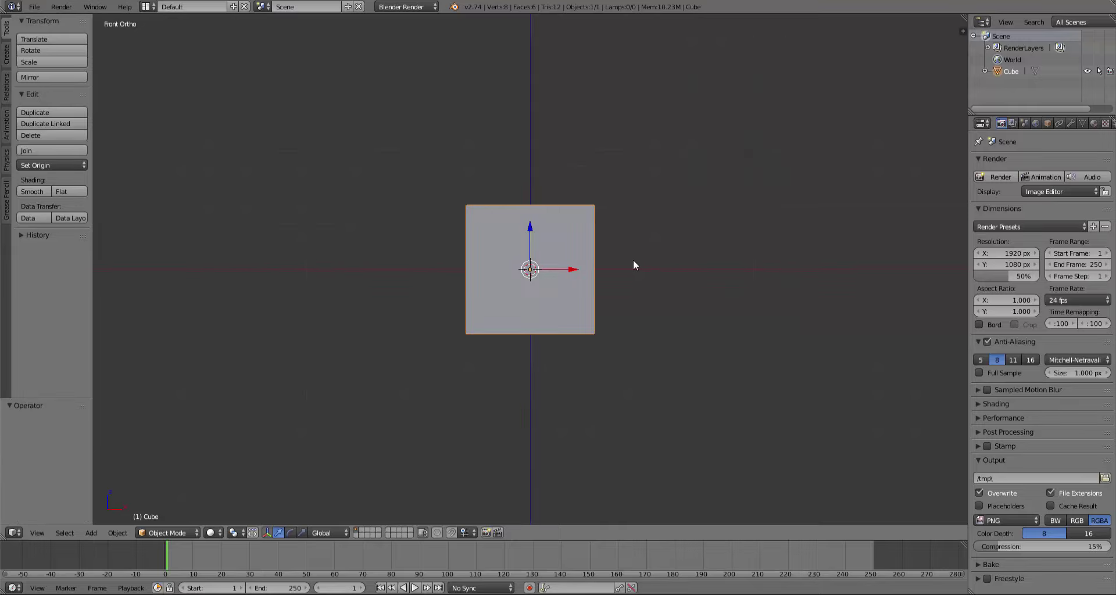
type("s")
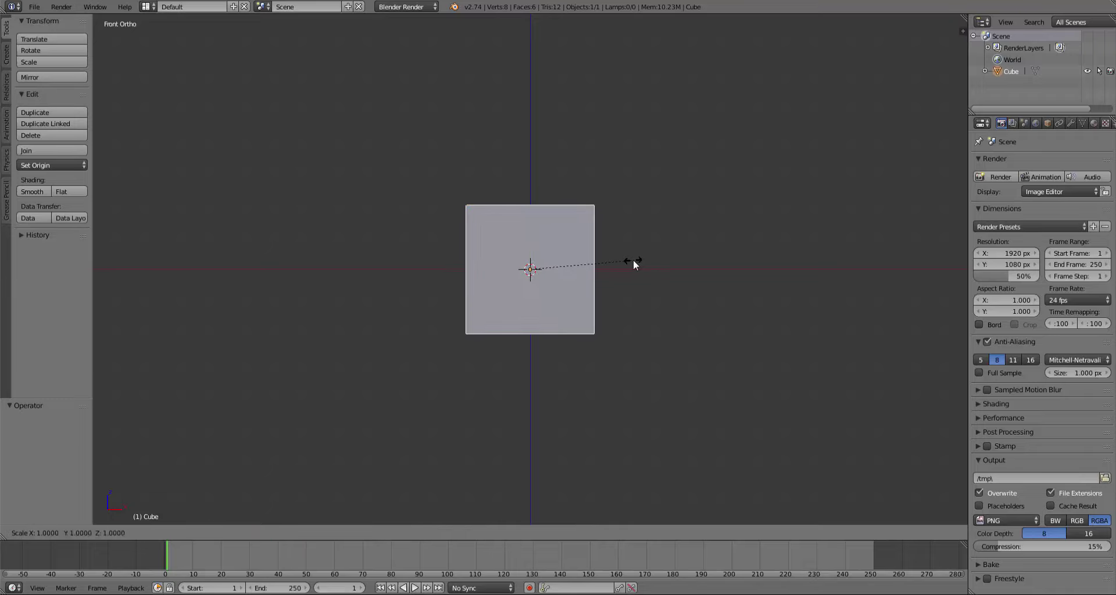
type("z025")
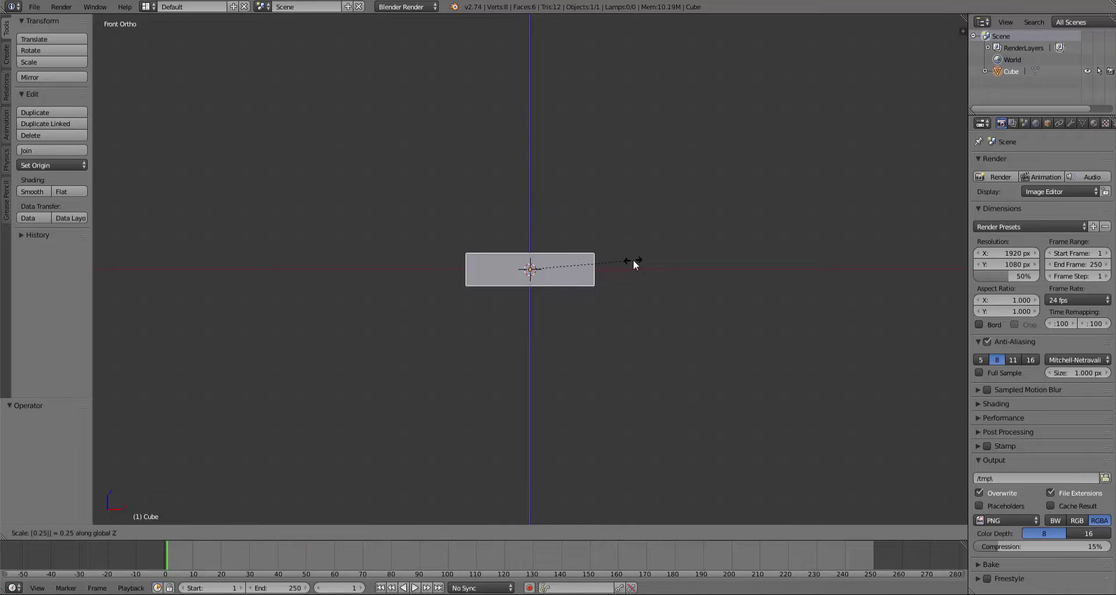
key("Return")
Step: Raise the flattened slab 0.5 along Z so it sits on the grid
key("g")
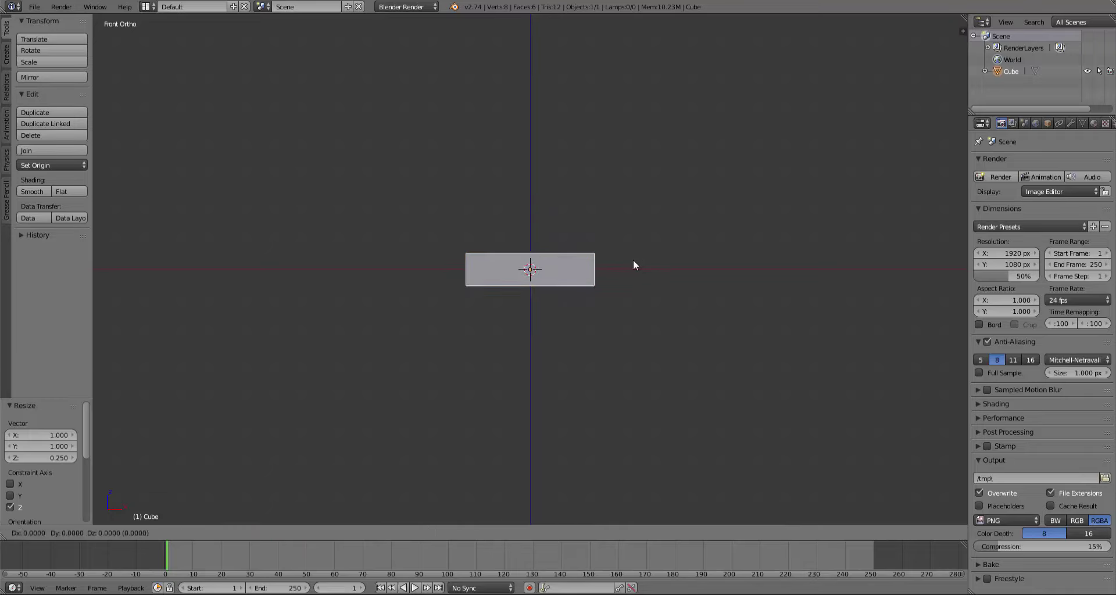
type("z")
type(".")
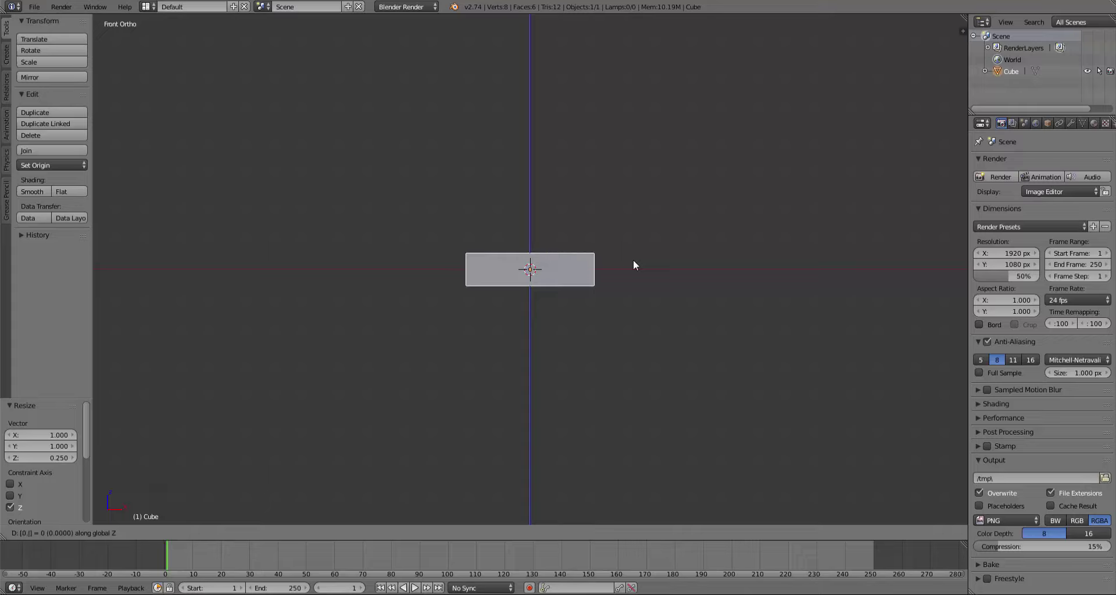
type("5")
key("Return")
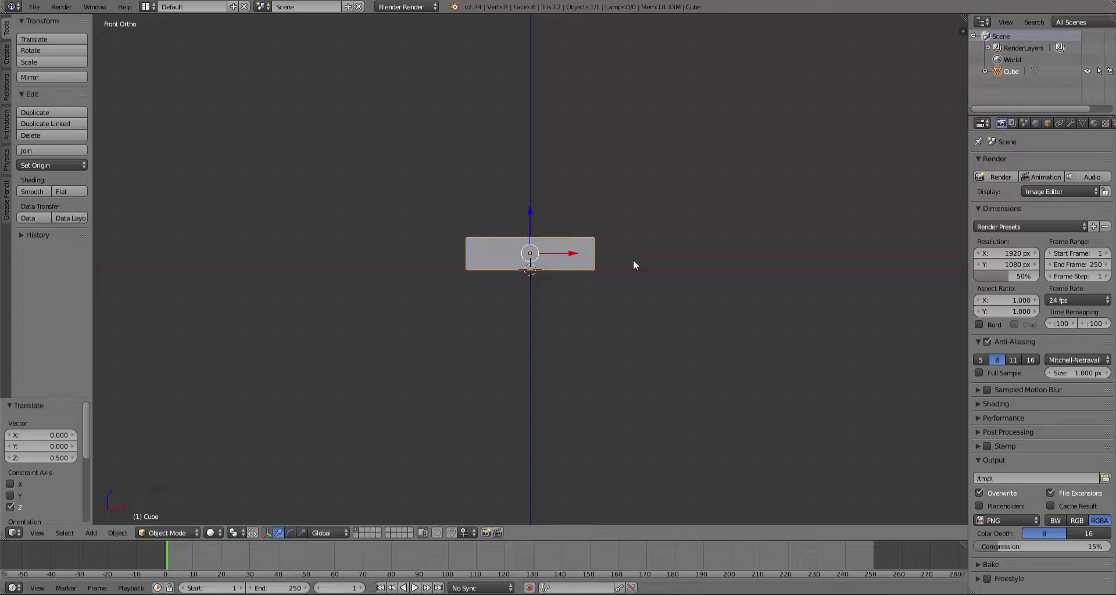
middle_click_drag(455, 301, 510, 339)
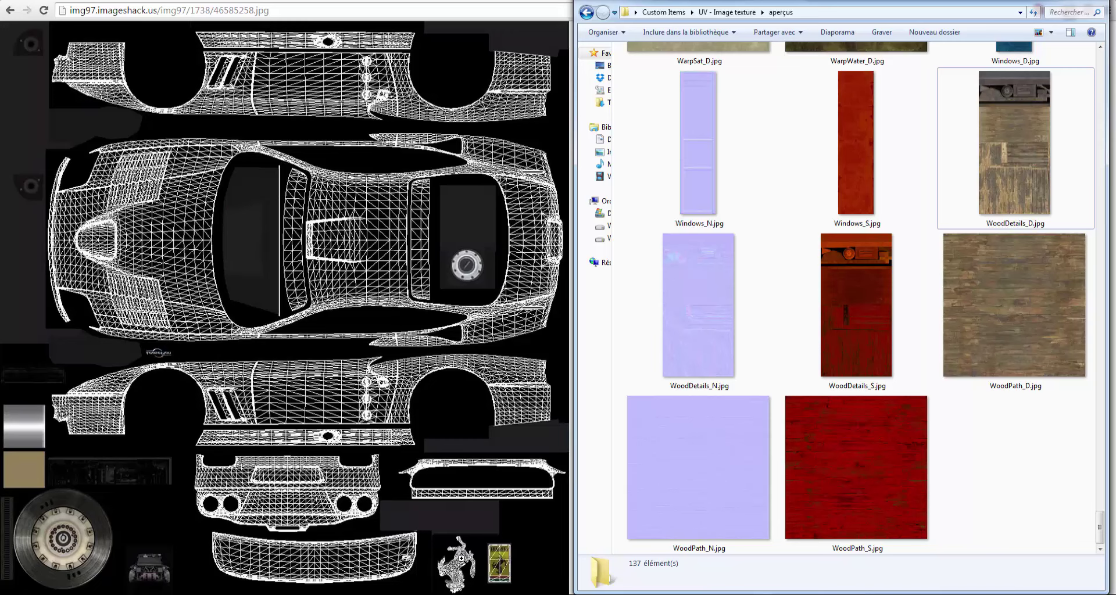
double_click(1019, 172)
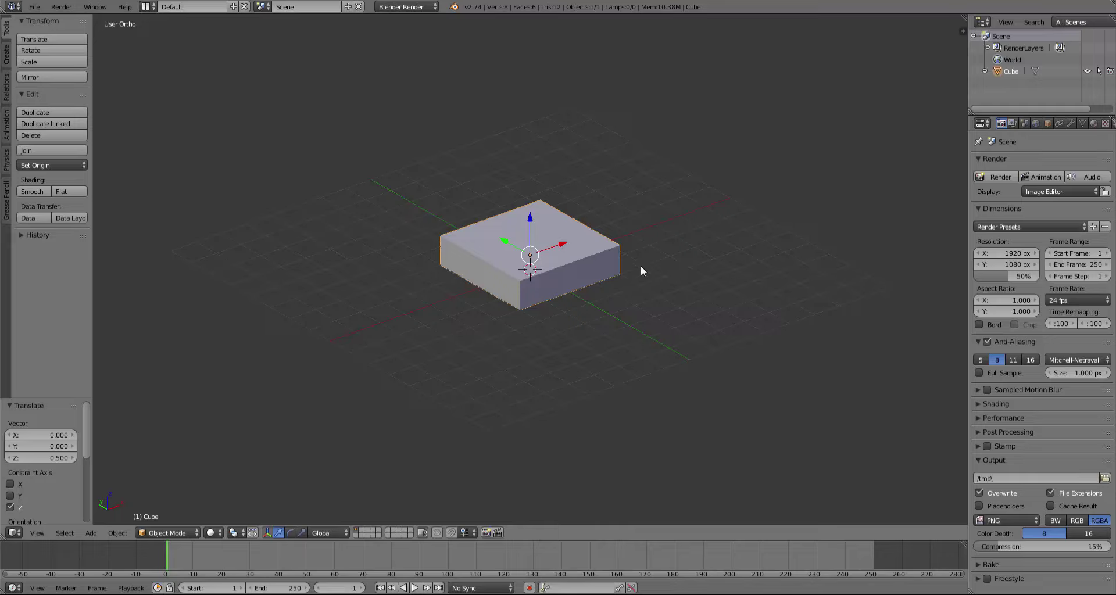
Step: Duplicate the slab up and to the right, toggling Edit Mode on the copy and lower cube
key("shift+d")
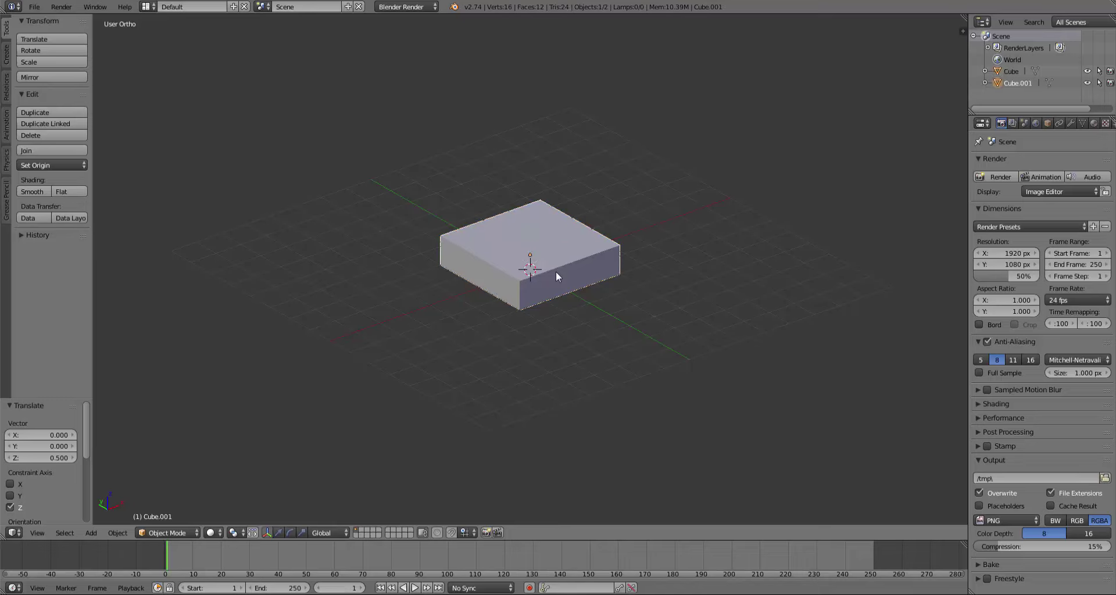
left_click(707, 281)
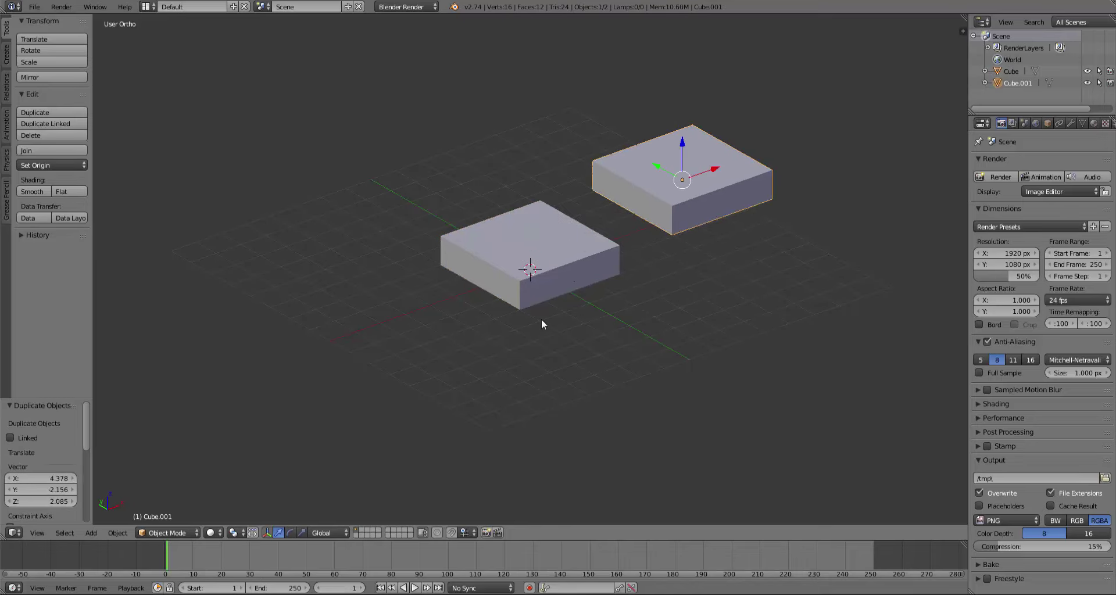
key("Tab")
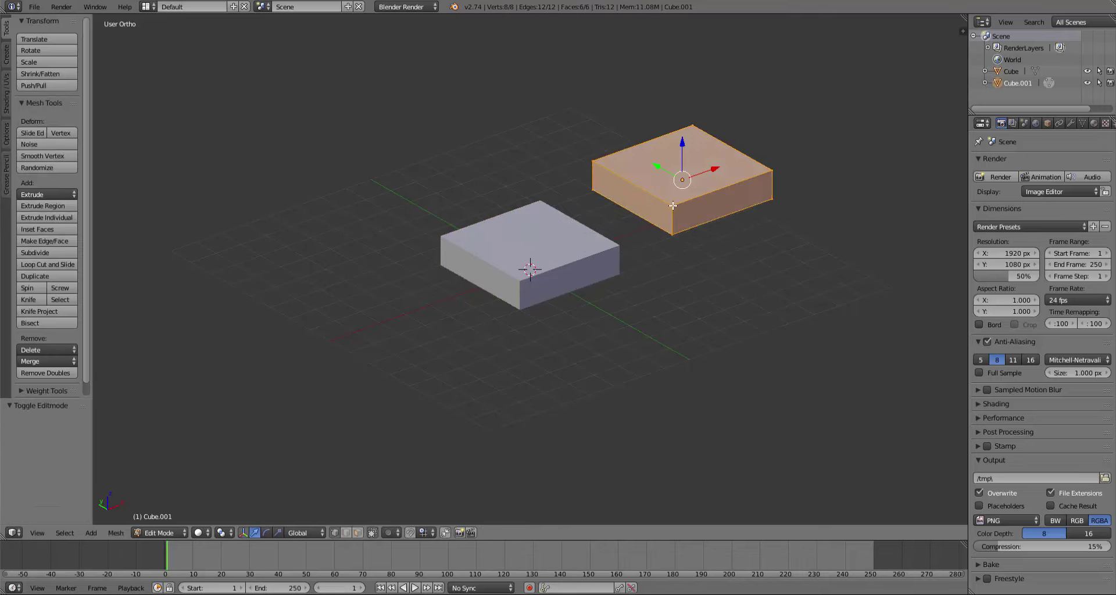
right_click(672, 207)
key("Tab")
right_click(531, 288)
key("Tab")
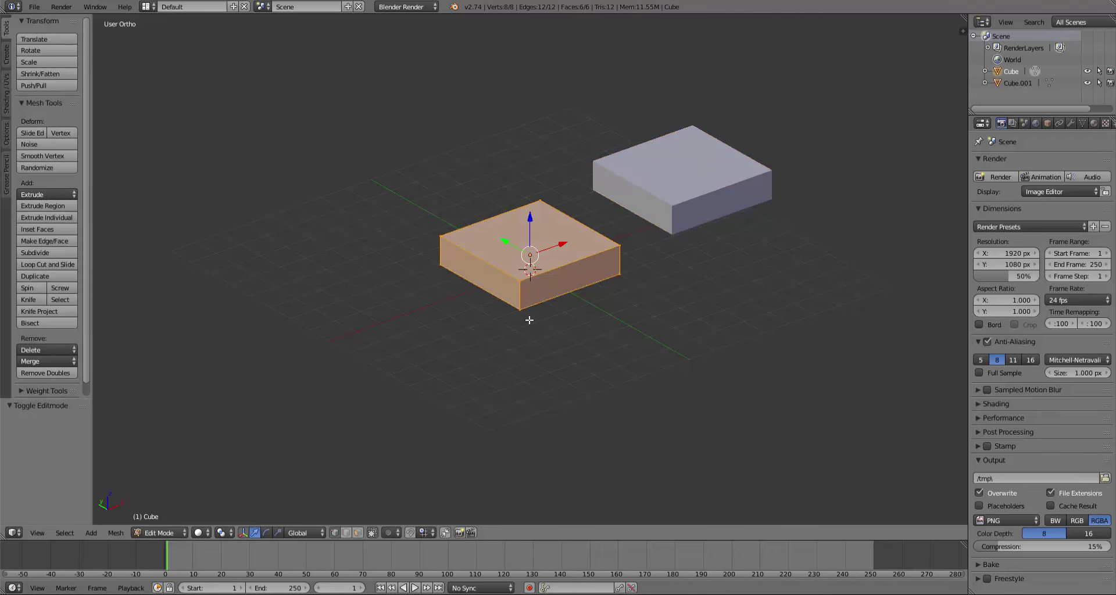
key("Tab")
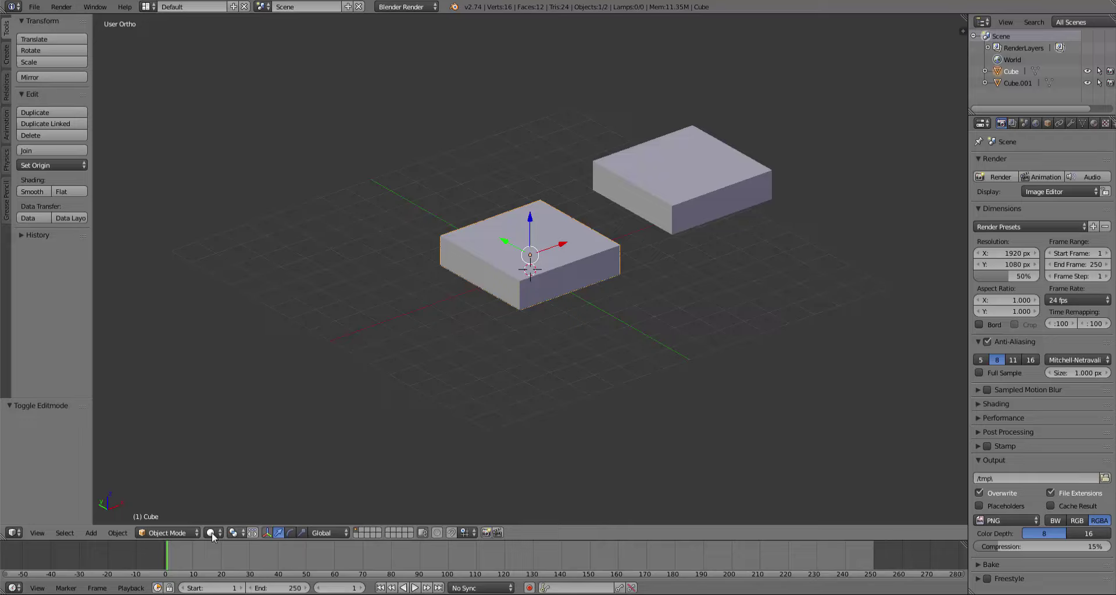
Step: Select the lower cube, put it in Edit Mode, and undo away the second box
right_click(612, 232)
right_click(611, 232)
right_click(663, 195)
right_click(595, 242)
right_click(637, 202)
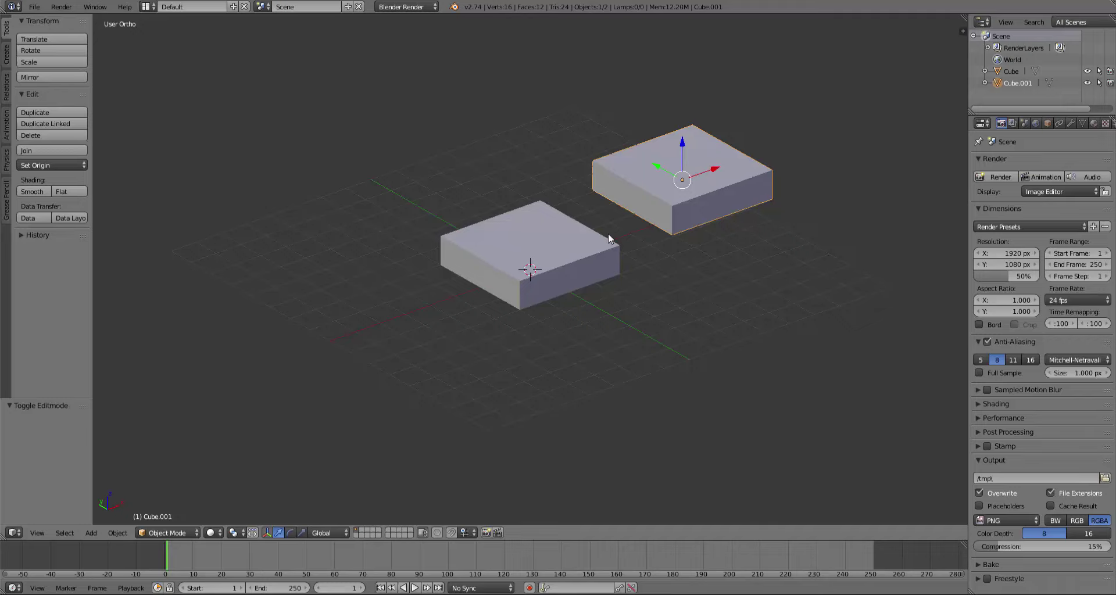
right_click(593, 250)
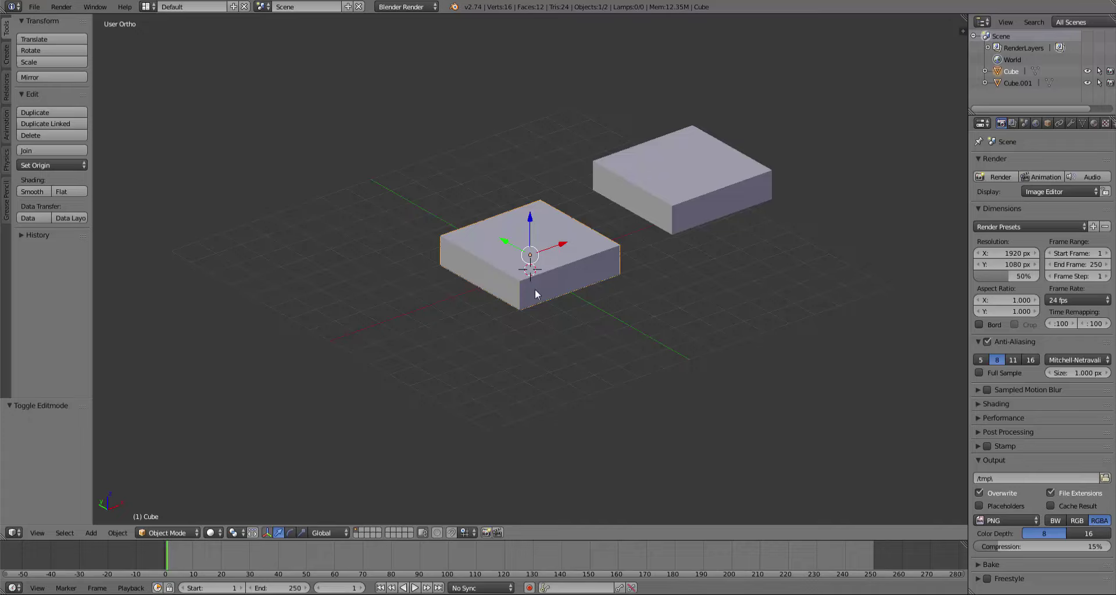
left_click(177, 533)
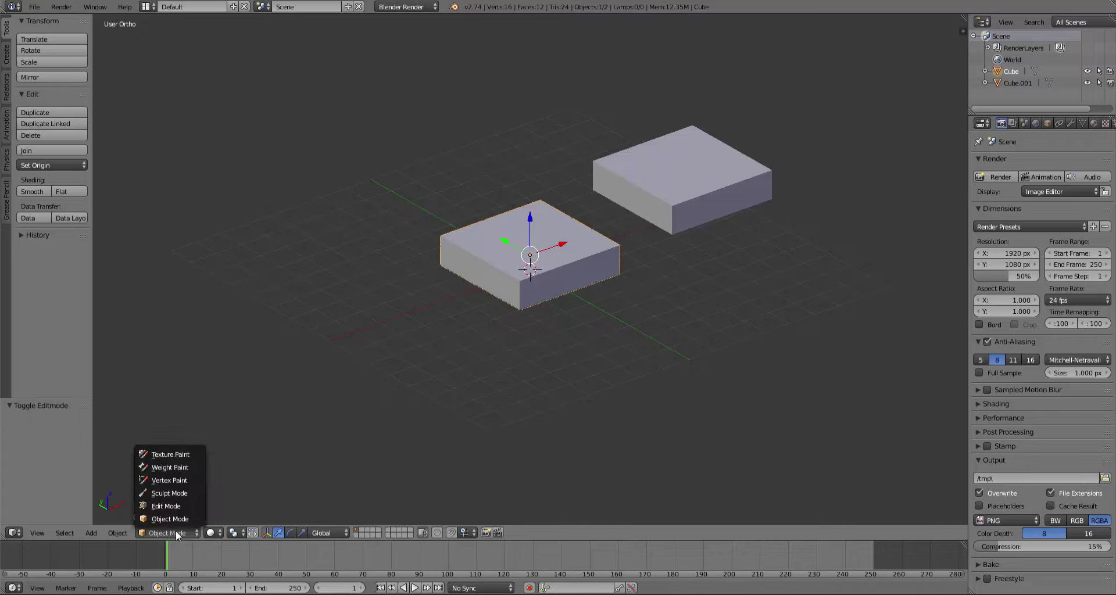
left_click(177, 507)
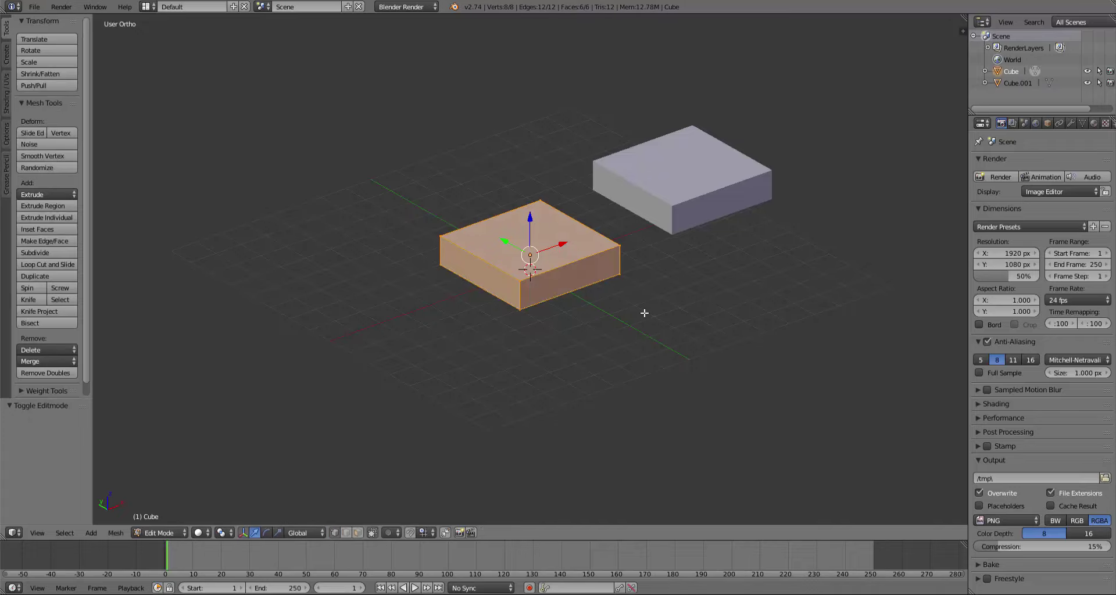
key("Tab")
key("Tab")
key("Tab")
key("Tab")
key("ctrl+z")
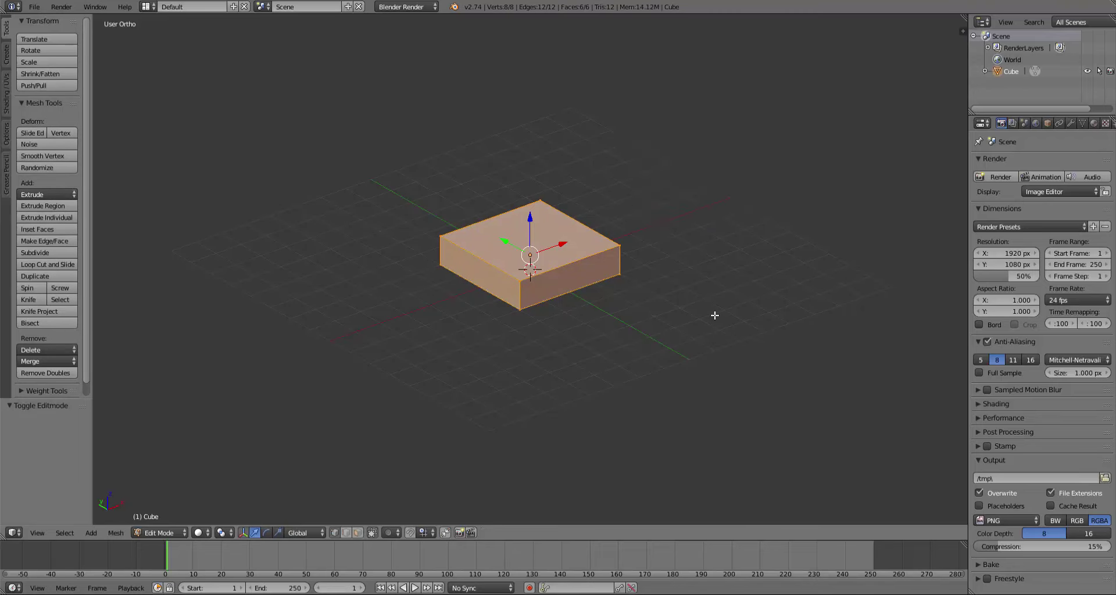
Step: Deselect all, then select several corner vertices and a bottom edge of the cube
key("a")
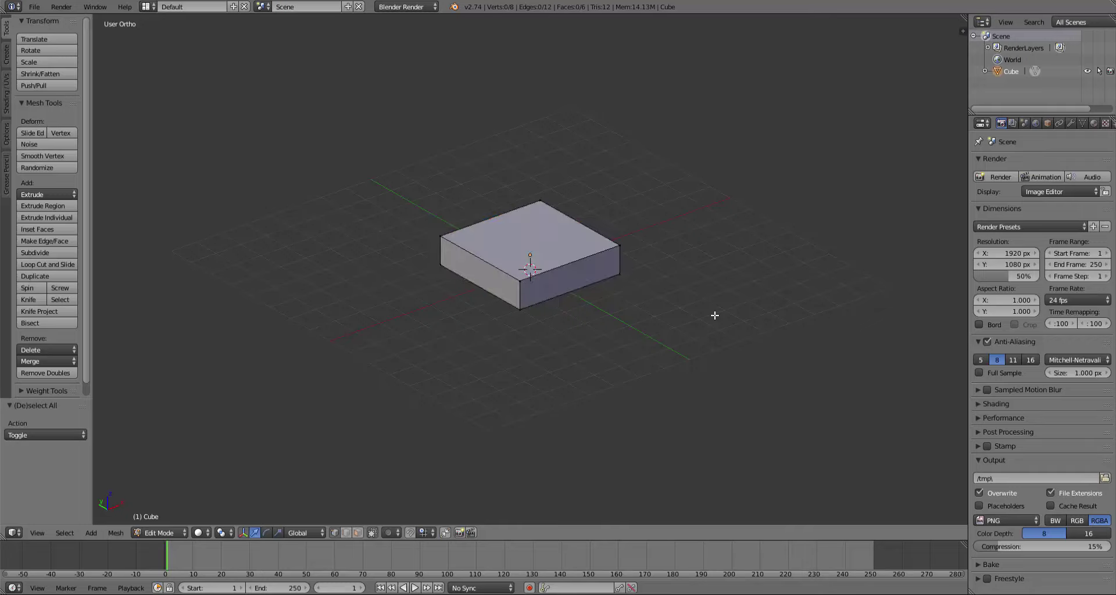
key("a")
key("a")
right_click(521, 280)
right_click(619, 246, "shift")
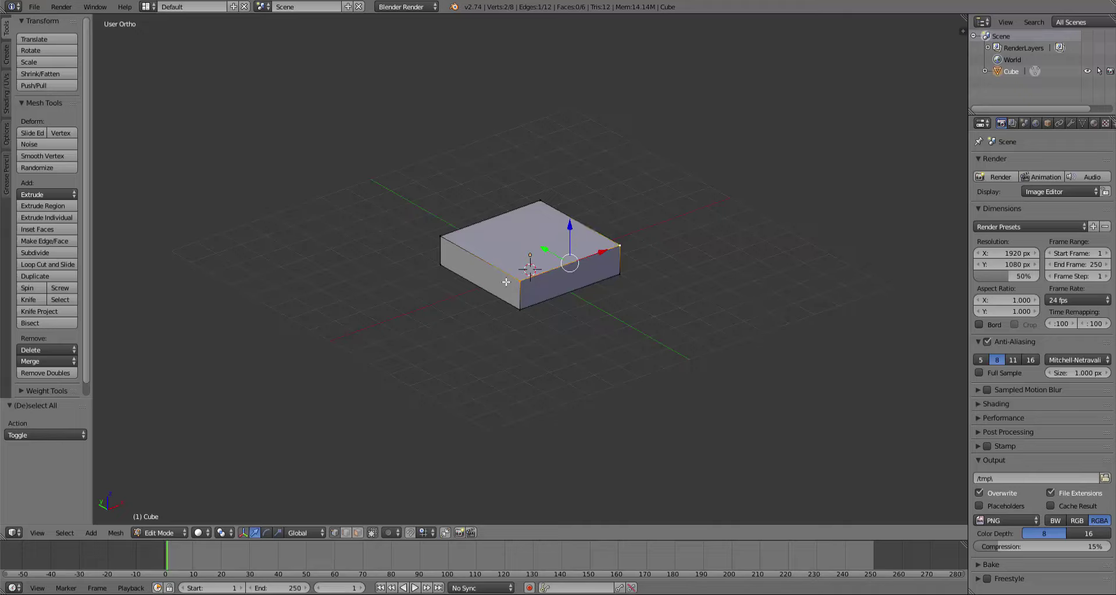
right_click(440, 236, "shift")
right_click(540, 202, "shift")
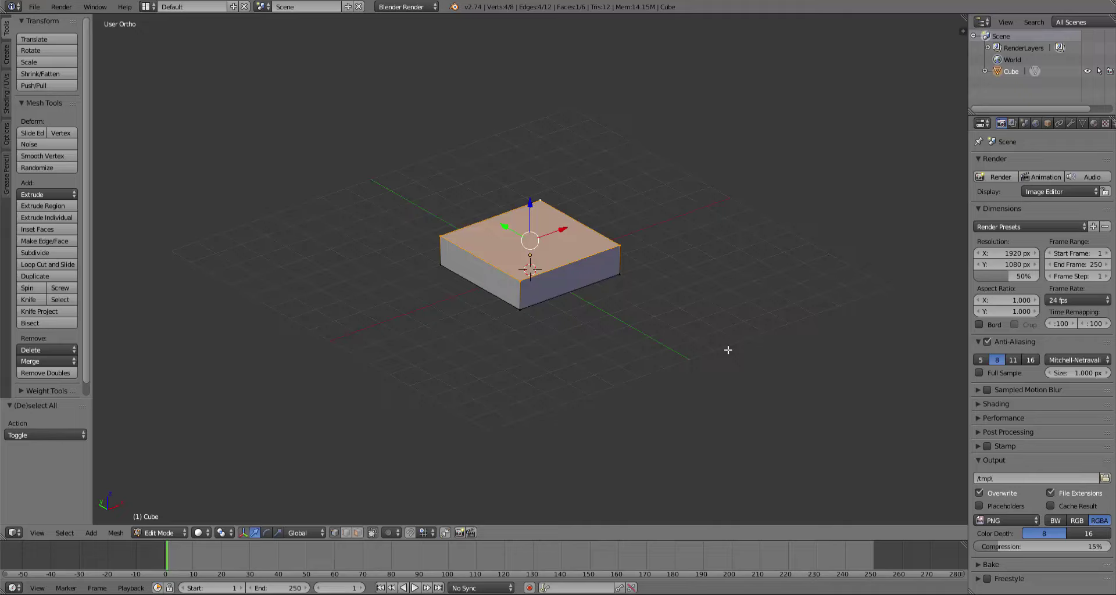
left_click(347, 535)
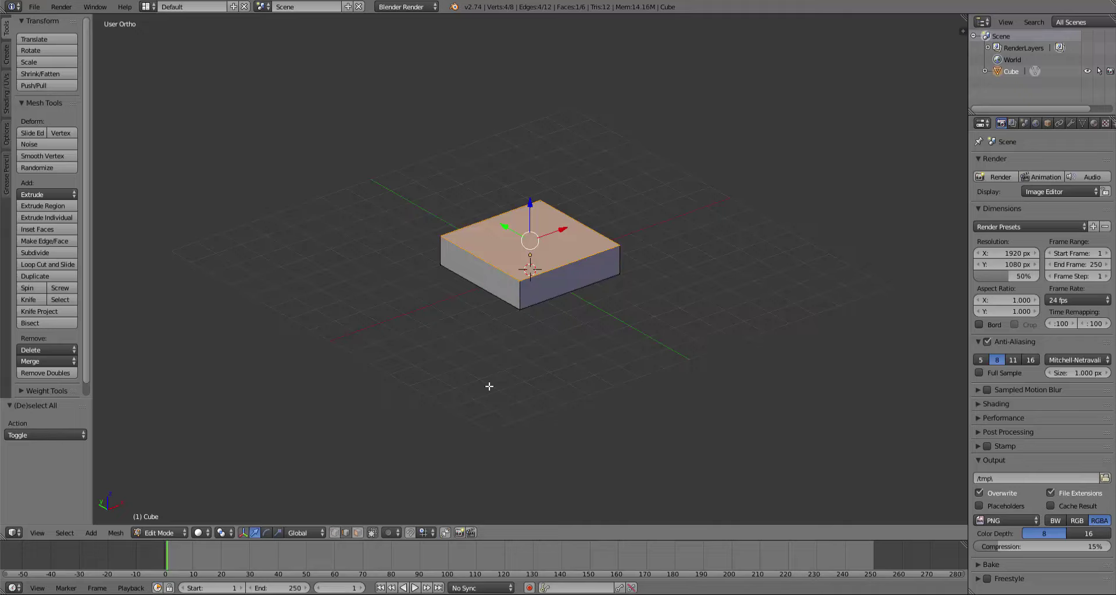
right_click(556, 295, "shift")
Step: In face mode with wireframe shading, select only the top and bottom faces
left_click(357, 533)
right_click(501, 281)
right_click(566, 275, "shift")
right_click(537, 246, "shift")
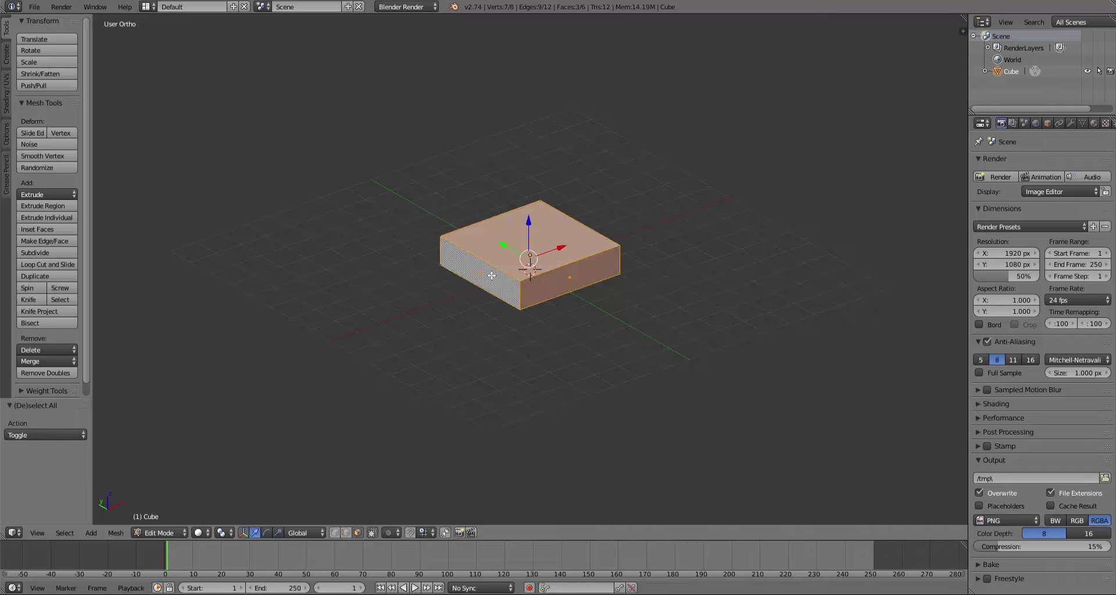
right_click(492, 273, "shift")
key("z")
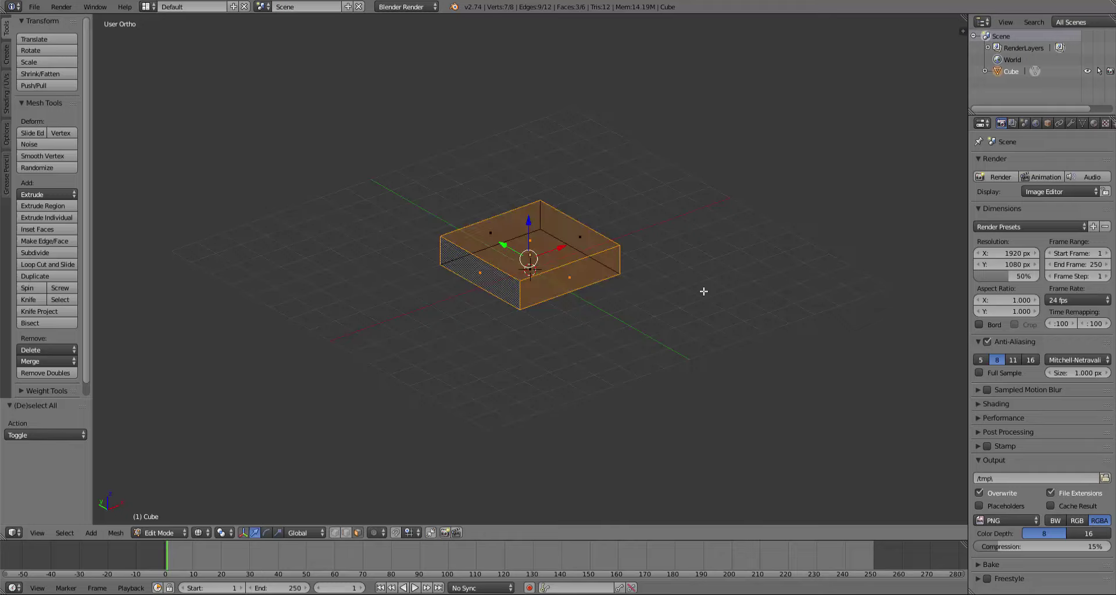
right_click(540, 269, "shift")
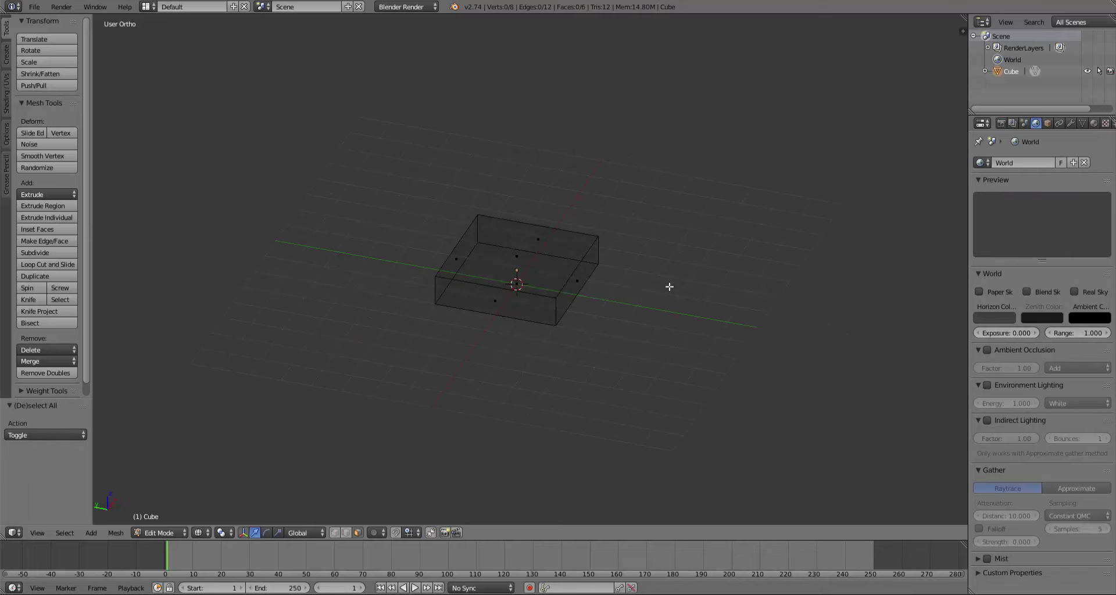
right_click(526, 253)
right_click(518, 283, "shift")
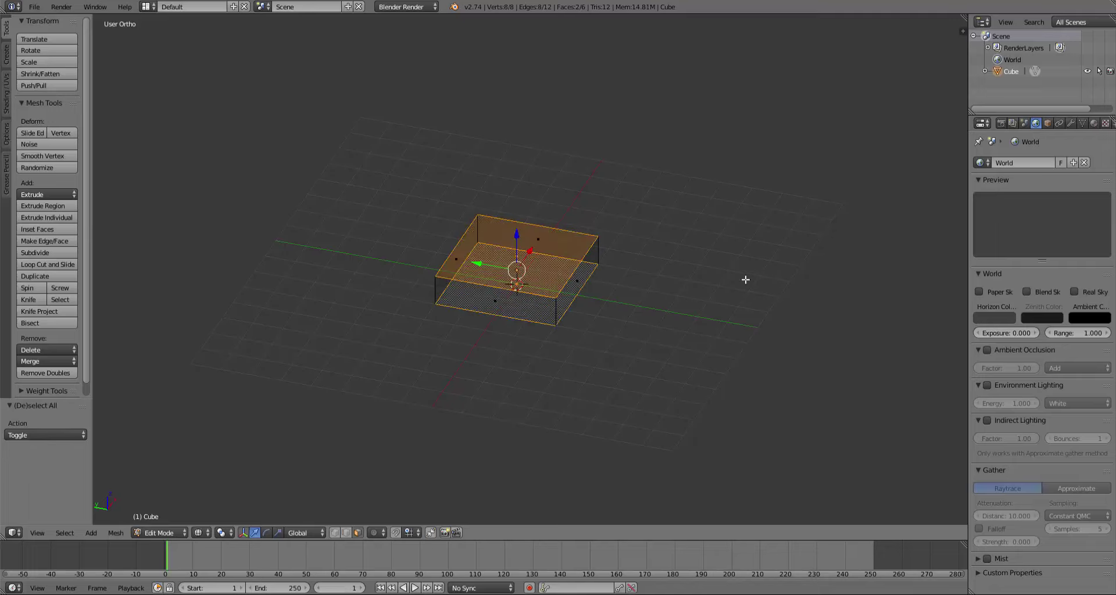
Step: Separate the selected faces into a new object, back in Object Mode with solid shading
key("p")
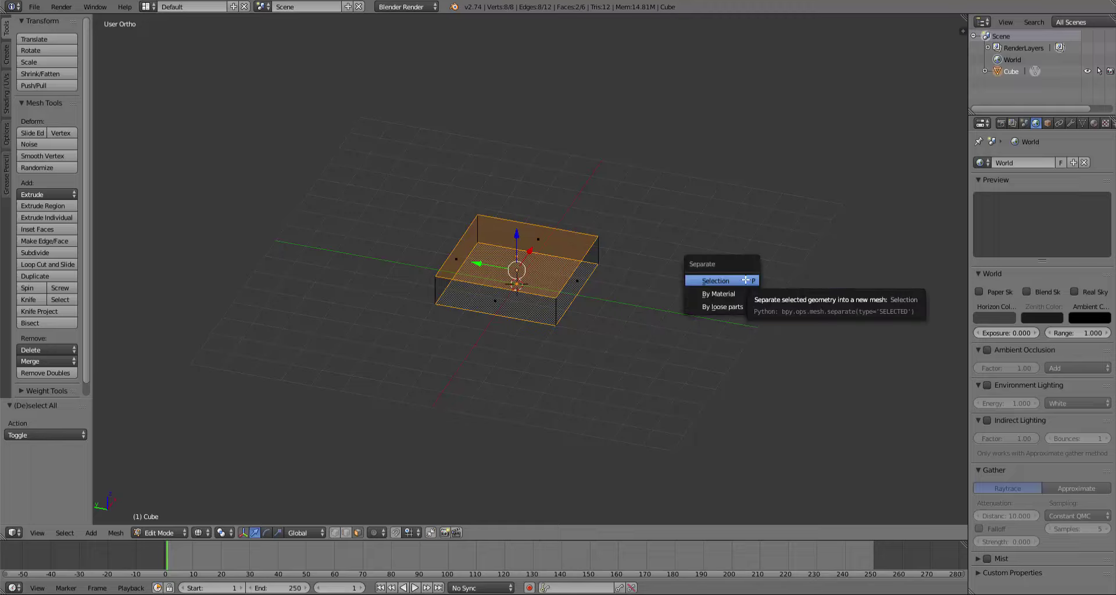
left_click(746, 280)
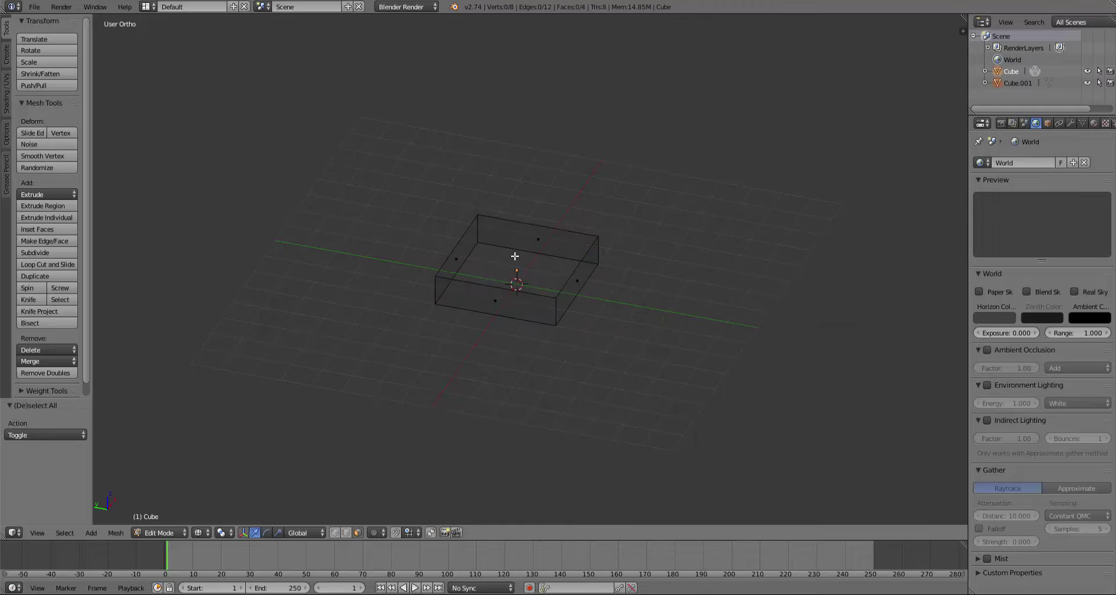
key("Tab")
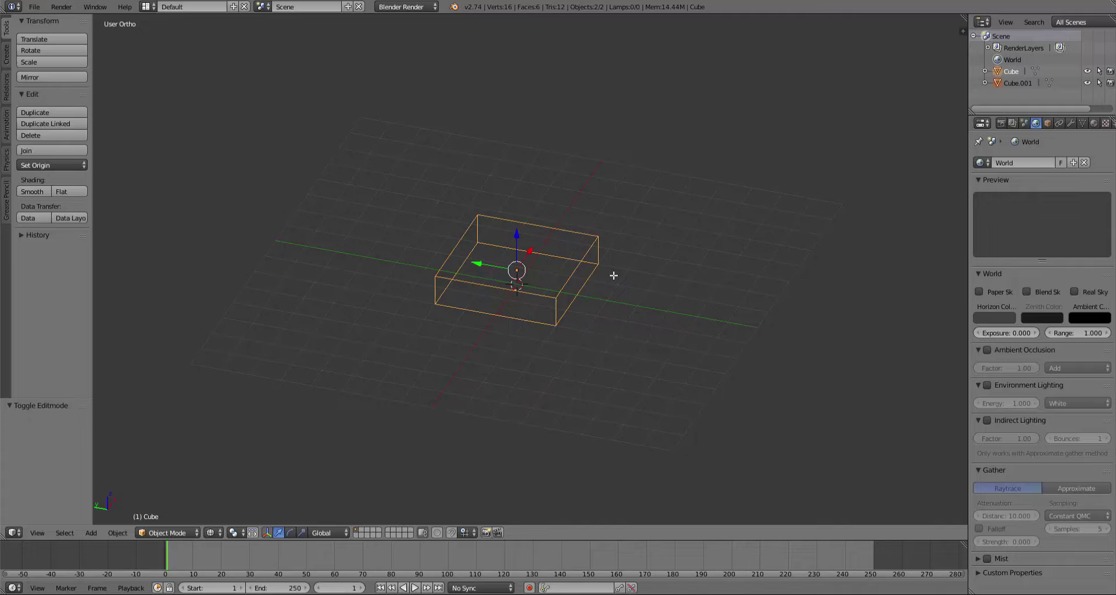
key("z")
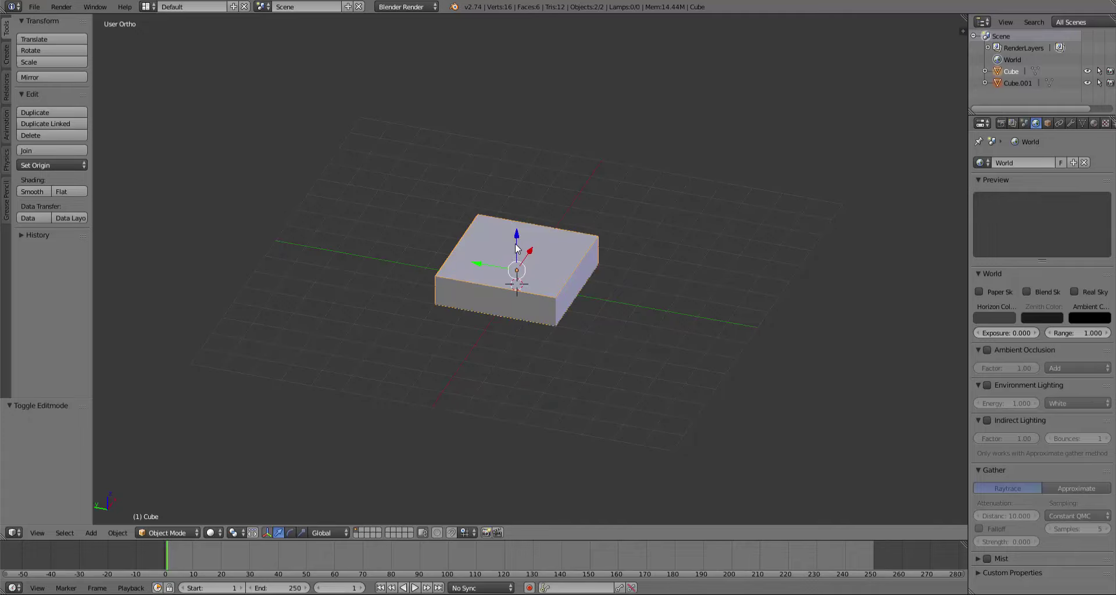
Step: Test moving the separated faces along Z, cancel, and select the open box
right_click(516, 244)
key("g")
key("z")
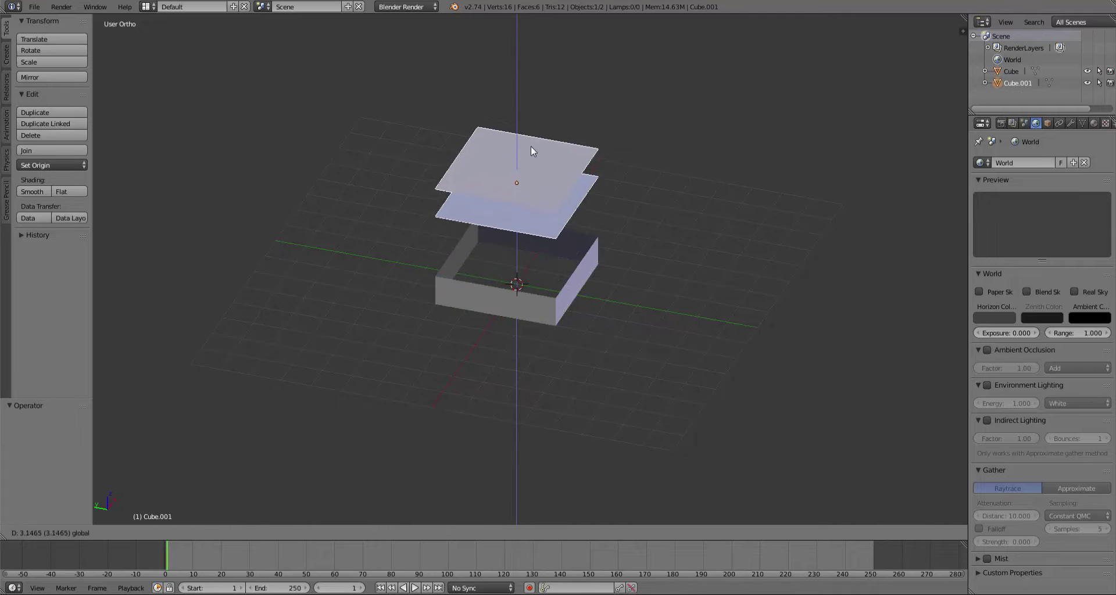
key("Escape")
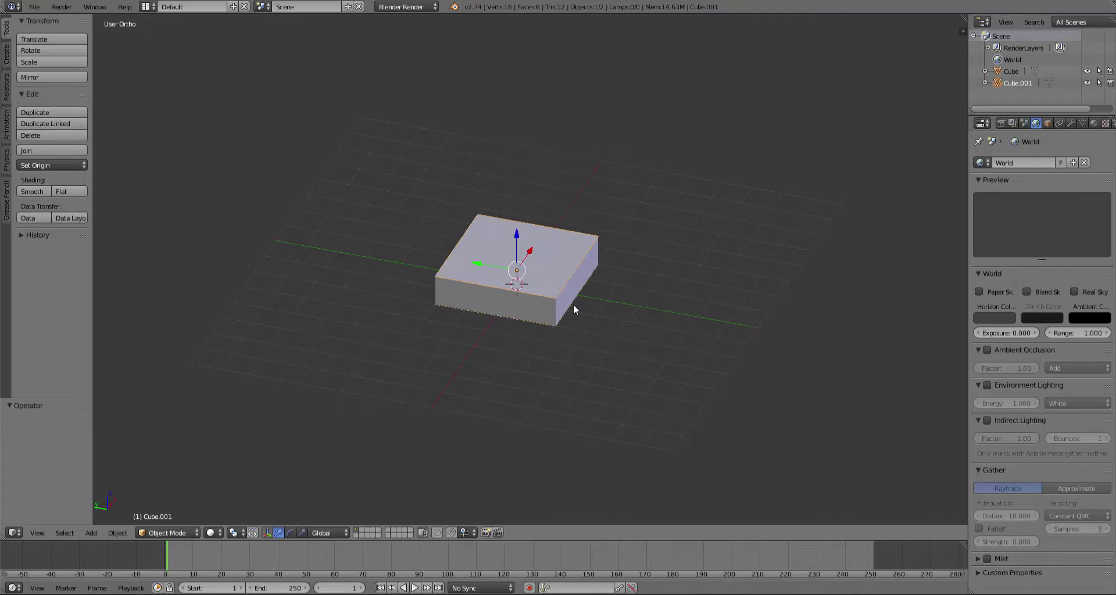
right_click(573, 305)
Step: Cancel the box move, then put Cube.001 in Edit Mode in wireframe with everything selected
key("g")
key("y")
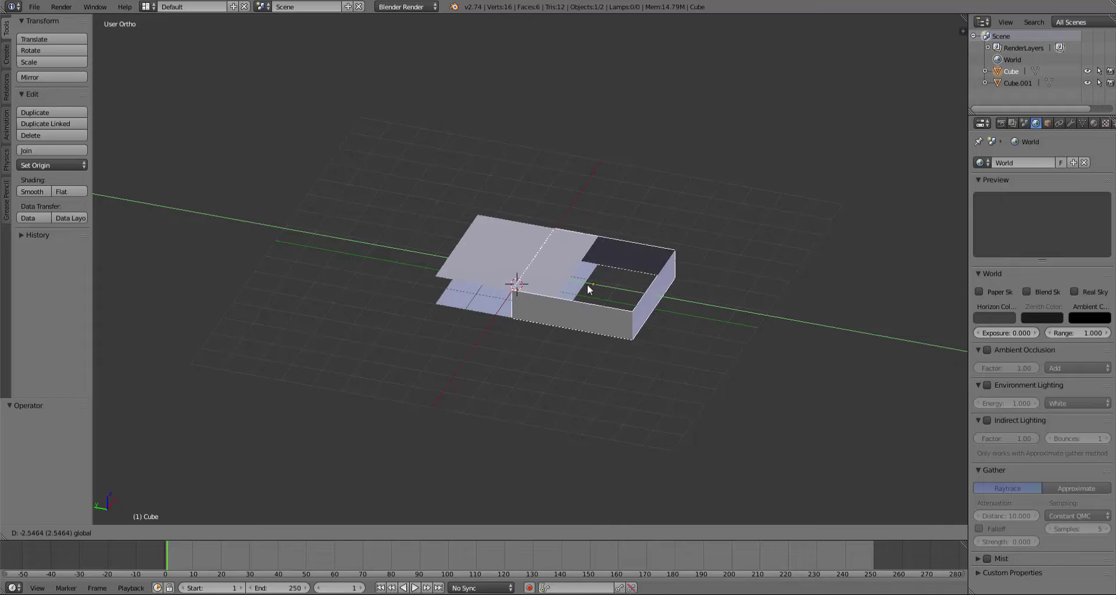
key("Escape")
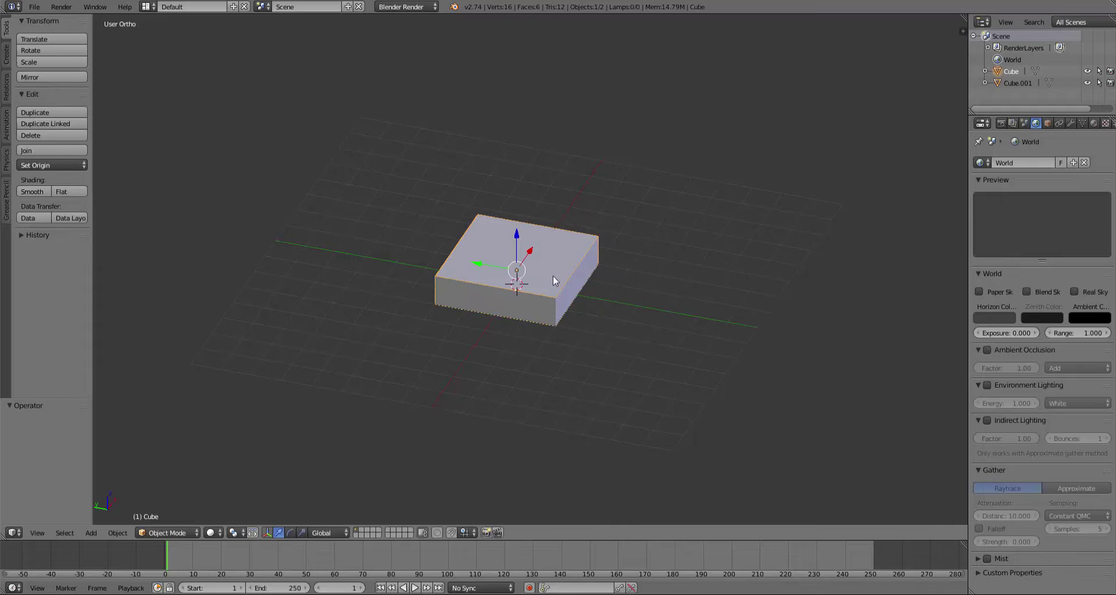
right_click(542, 259)
key("Tab")
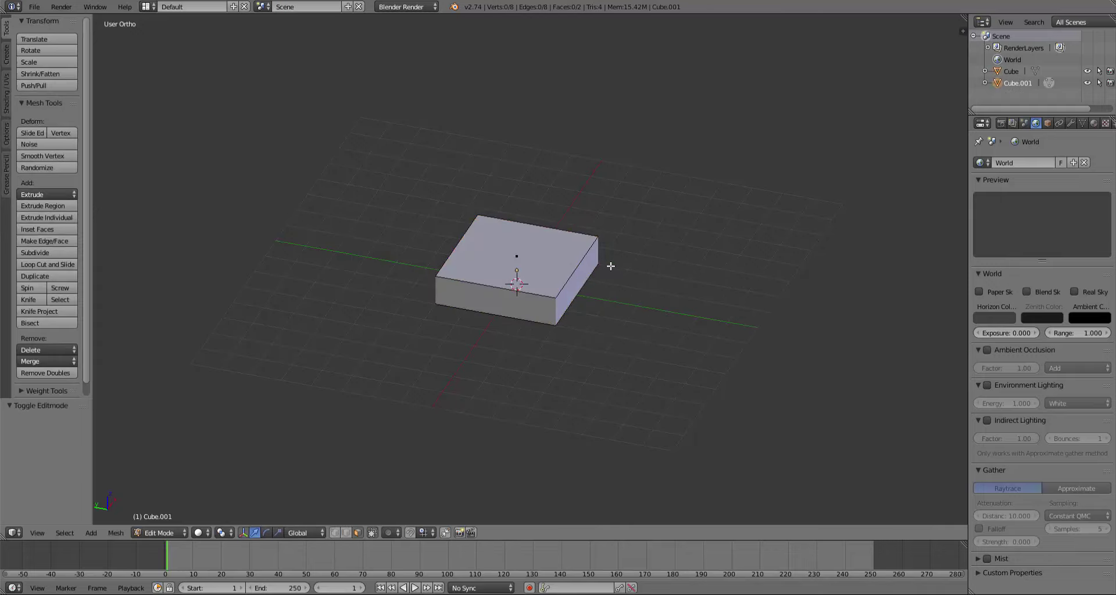
key("z")
key("a")
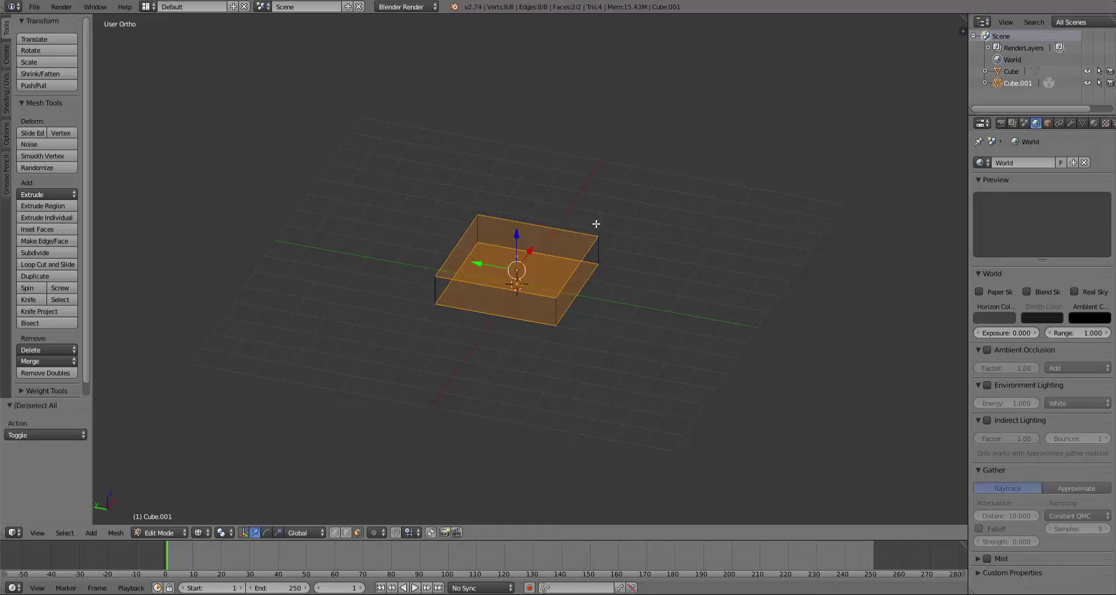
Step: Split the viewport in two and make the right area a UV/Image Editor
right_click(591, 13)
left_click(577, 30)
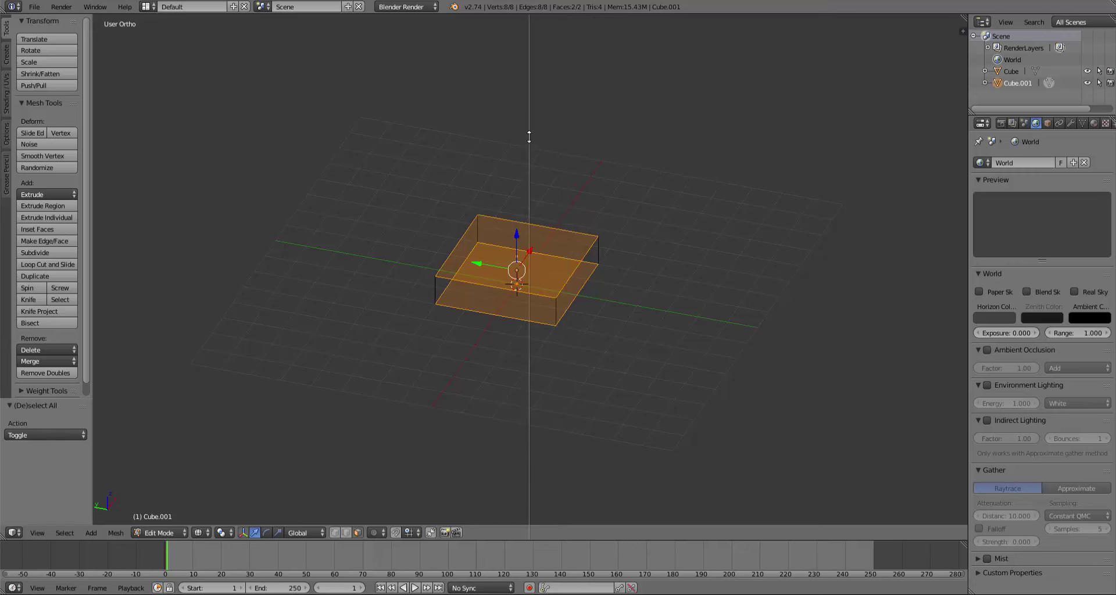
left_click(529, 157)
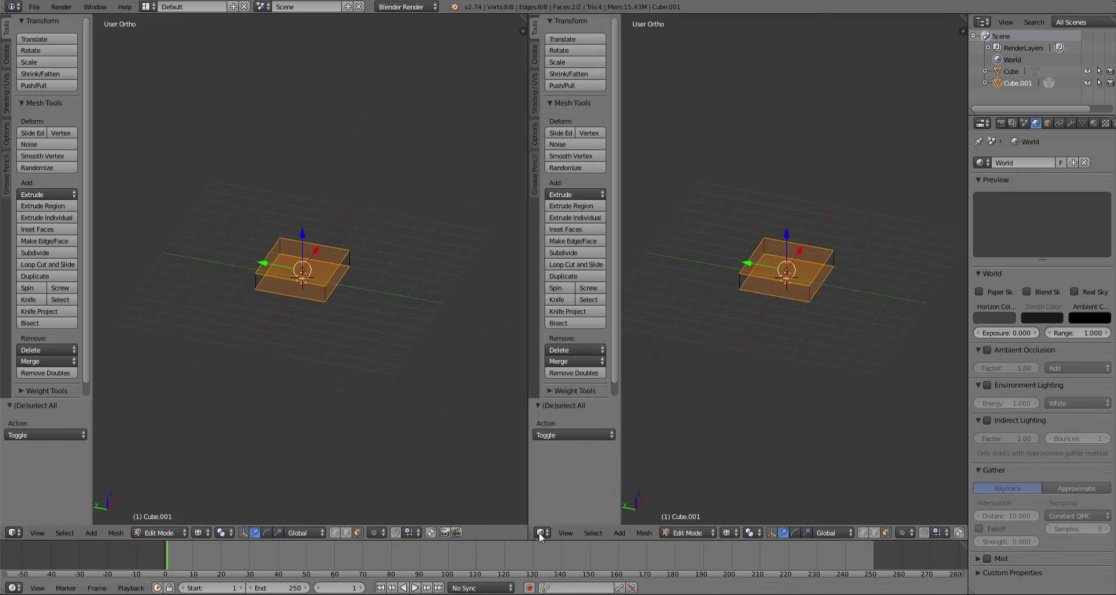
left_click(542, 533)
left_click(574, 442)
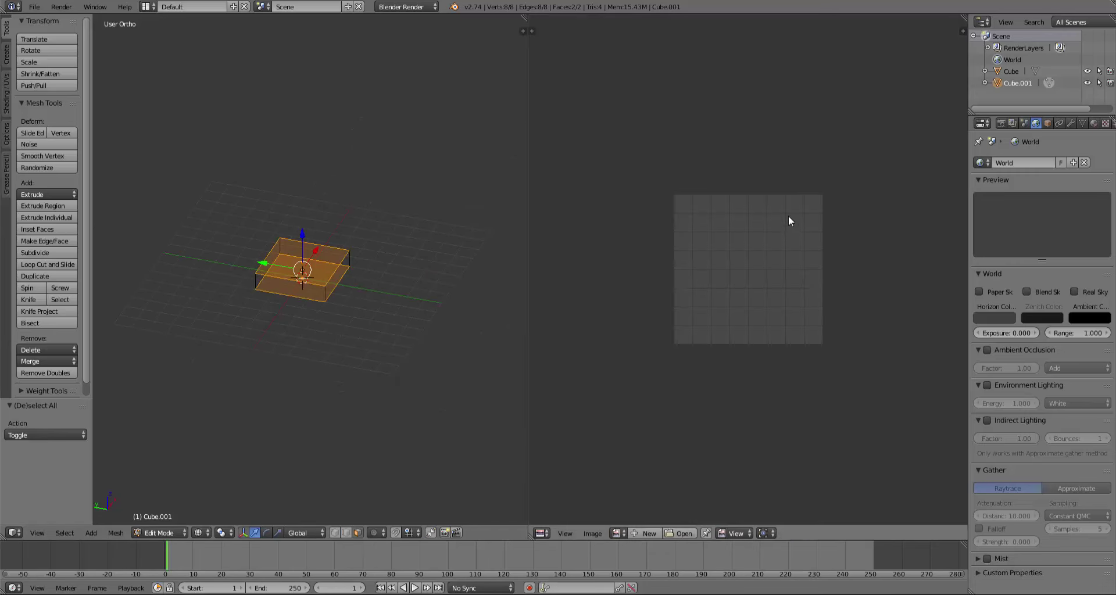
left_click(542, 532)
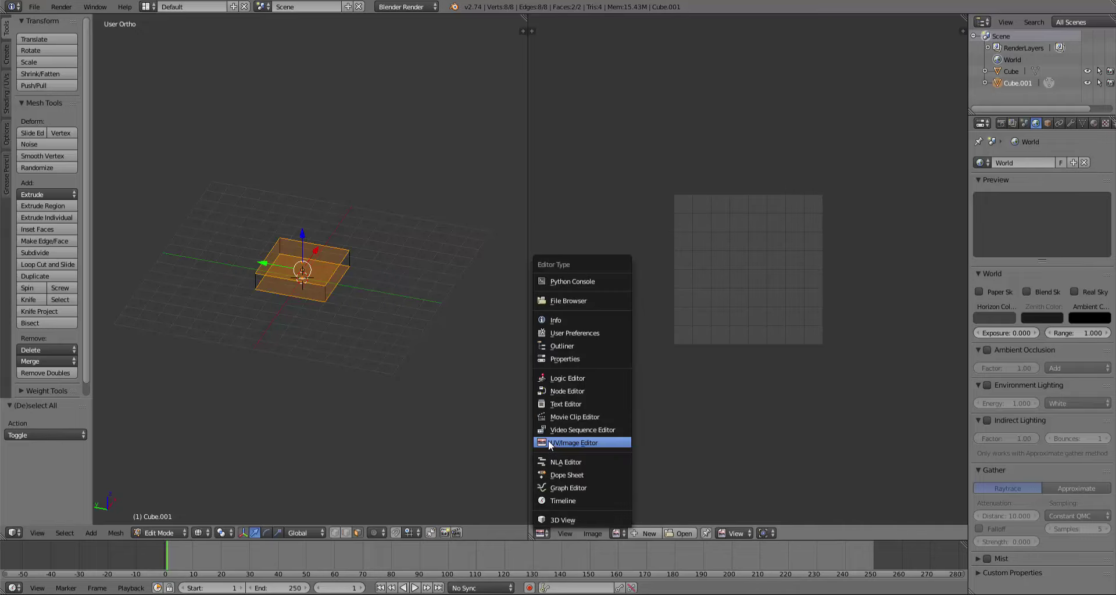
left_click(599, 441)
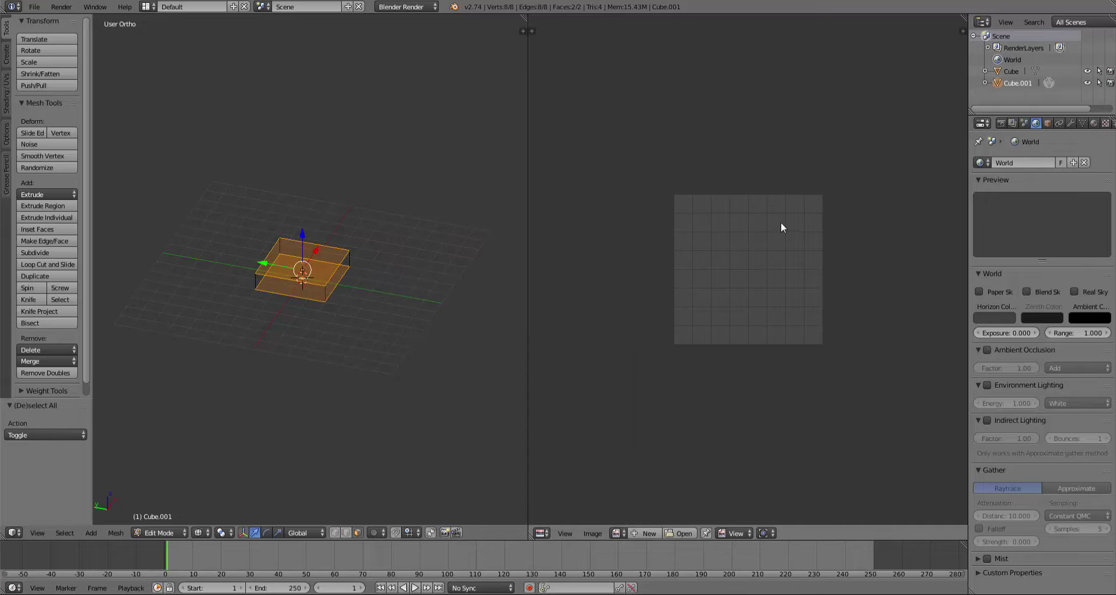
key("Home")
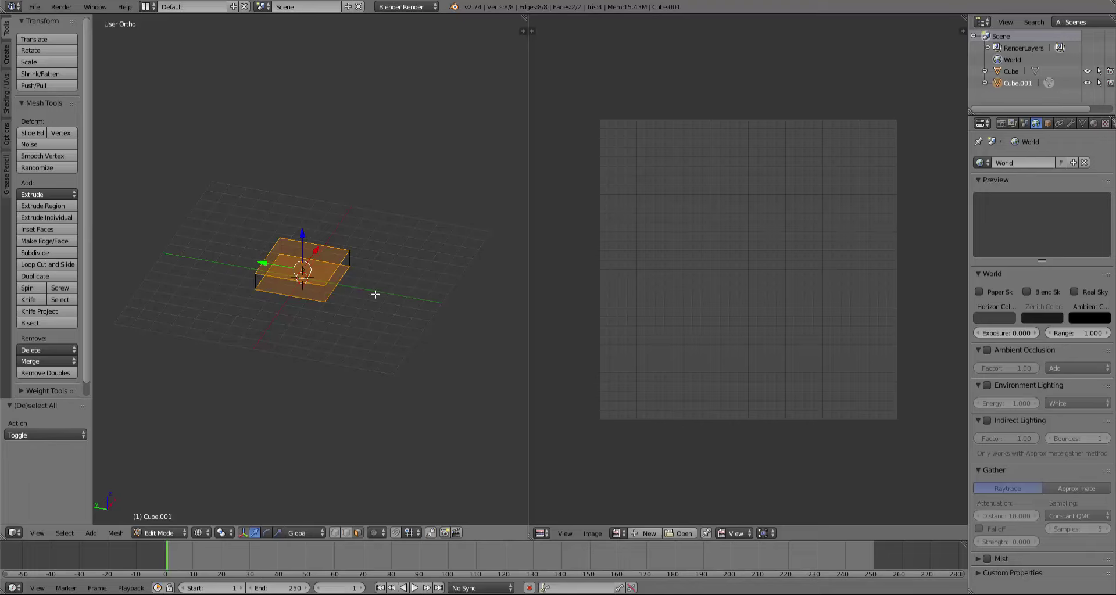
key("ctrl+e")
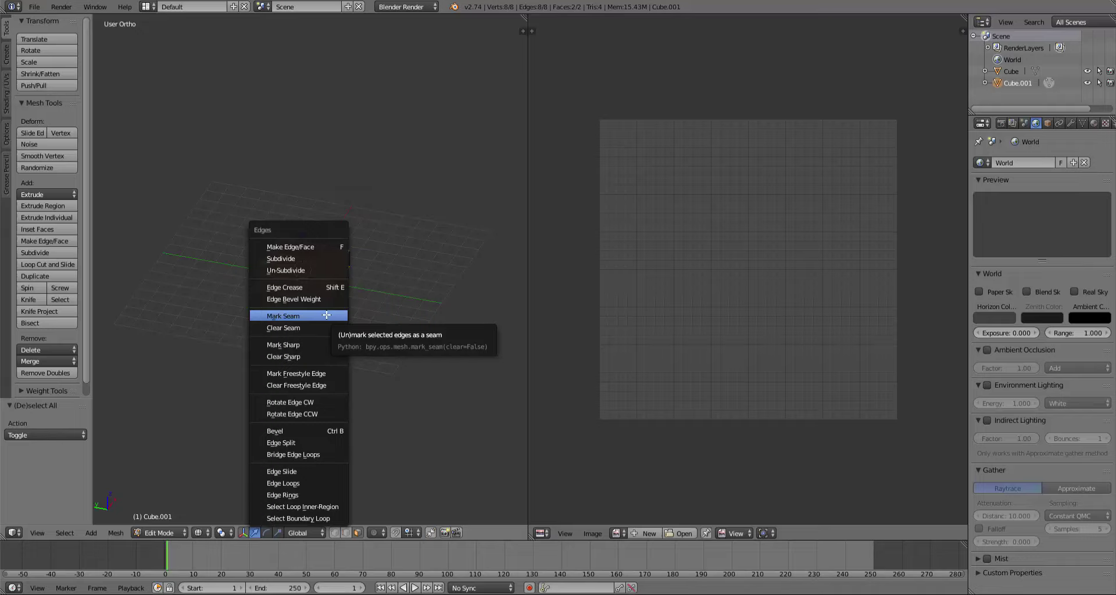
Step: Mark the box's selected edges as seams
left_click(326, 315)
key("a")
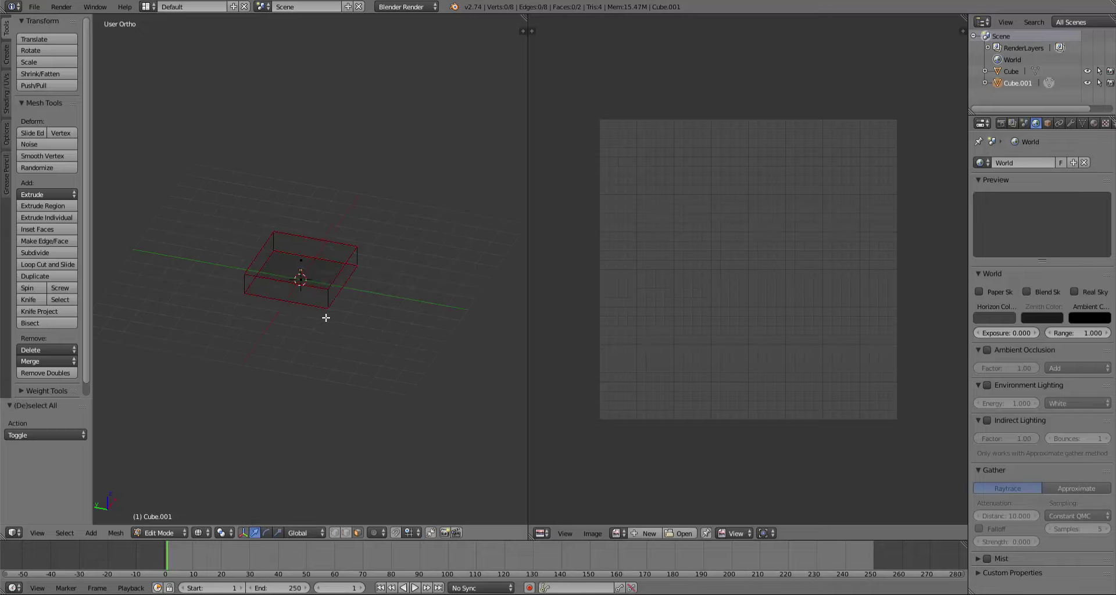
scroll(324, 315, "up", 2)
scroll(323, 316, "up", 3)
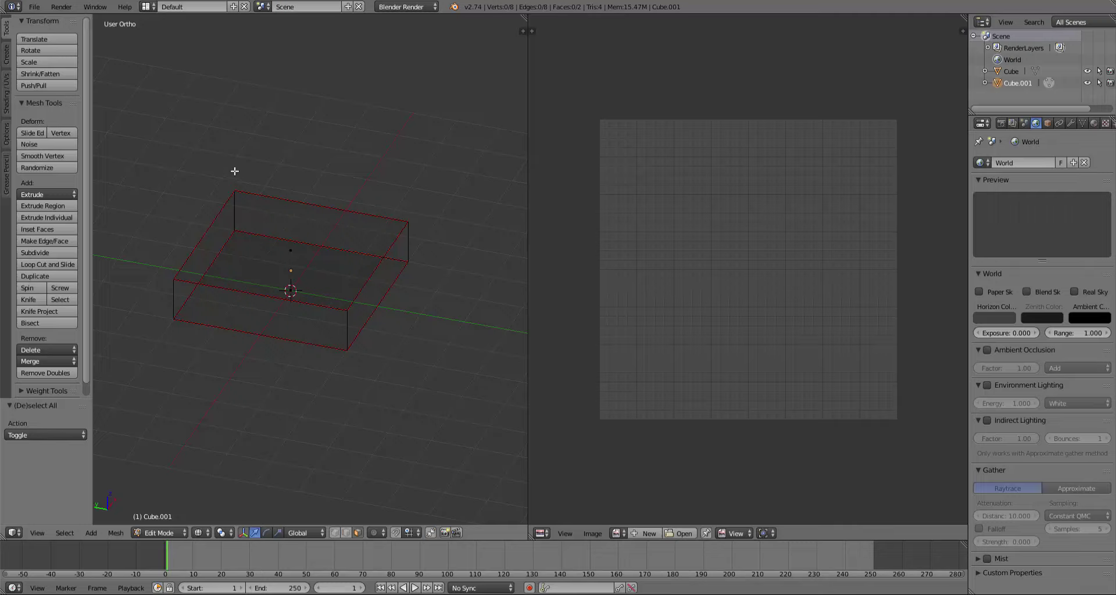
Step: Select the whole mesh and unwrap it into a UV layout
key("a")
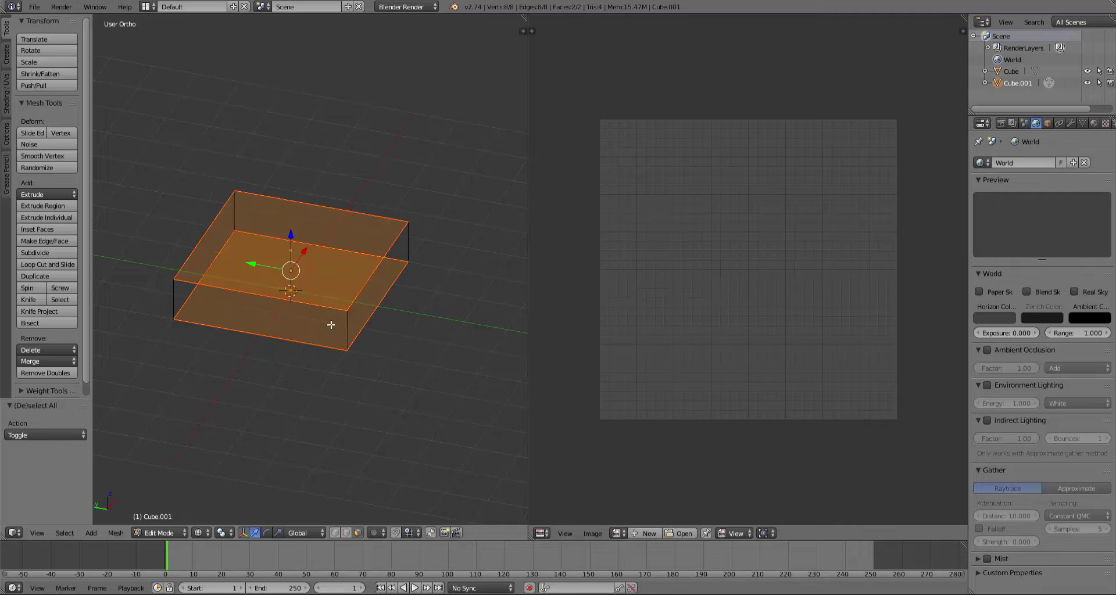
scroll(334, 314, "down", 1)
key("u")
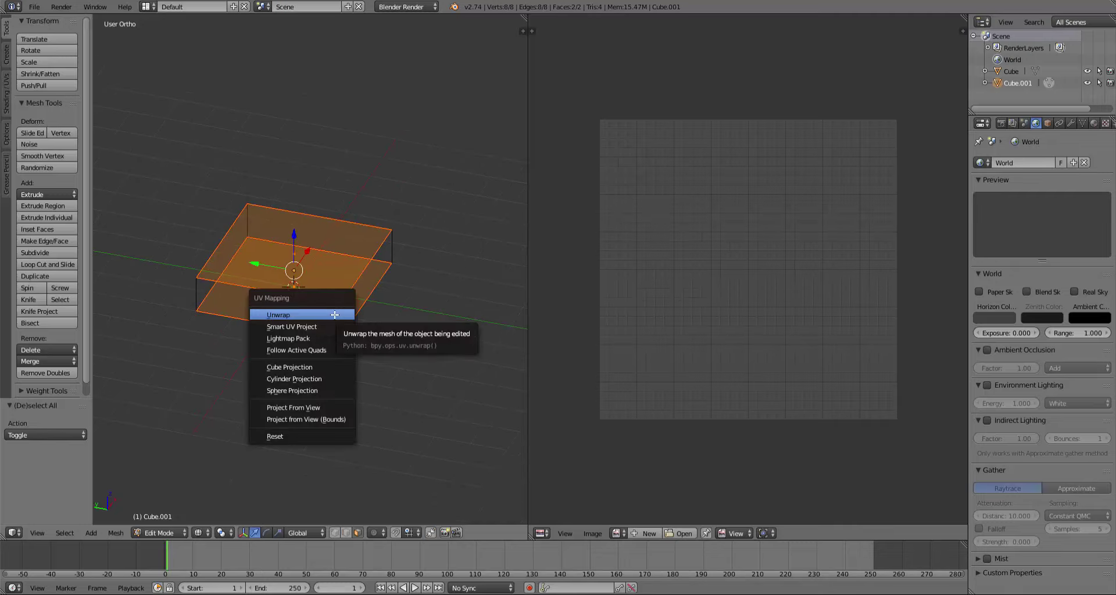
left_click(335, 315)
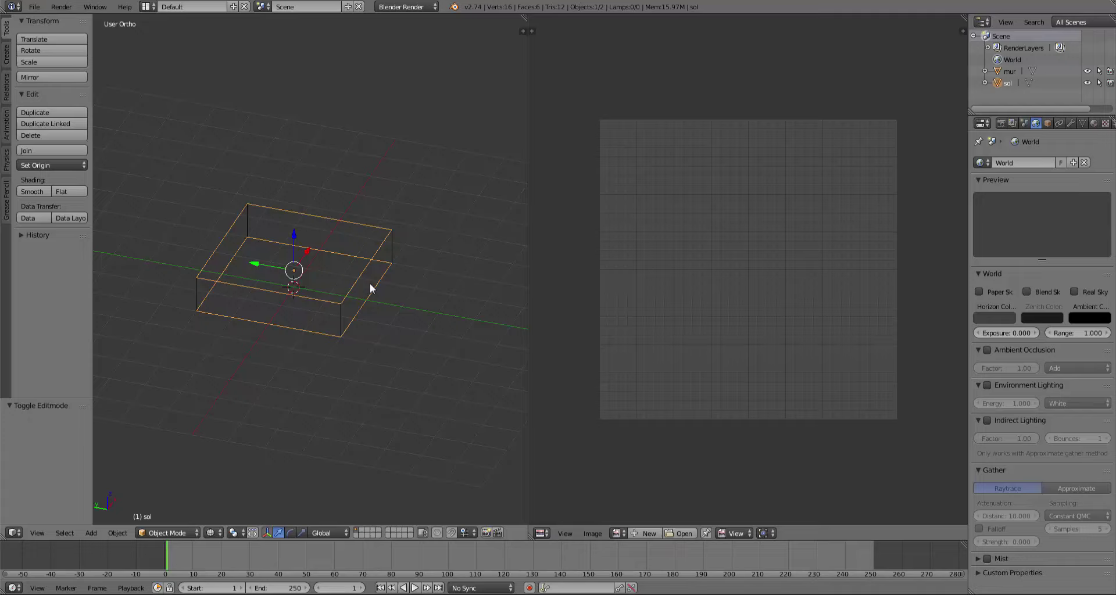
Step: Rename the two objects sol and mur in the Outliner, leaving mur active
double_click(1006, 83)
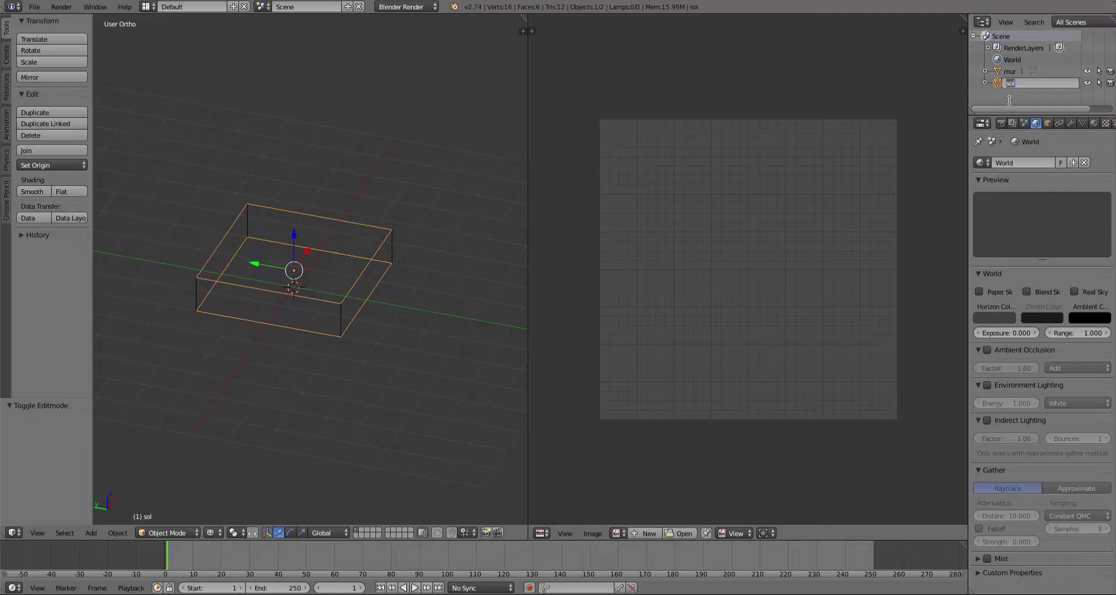
left_click(1010, 71)
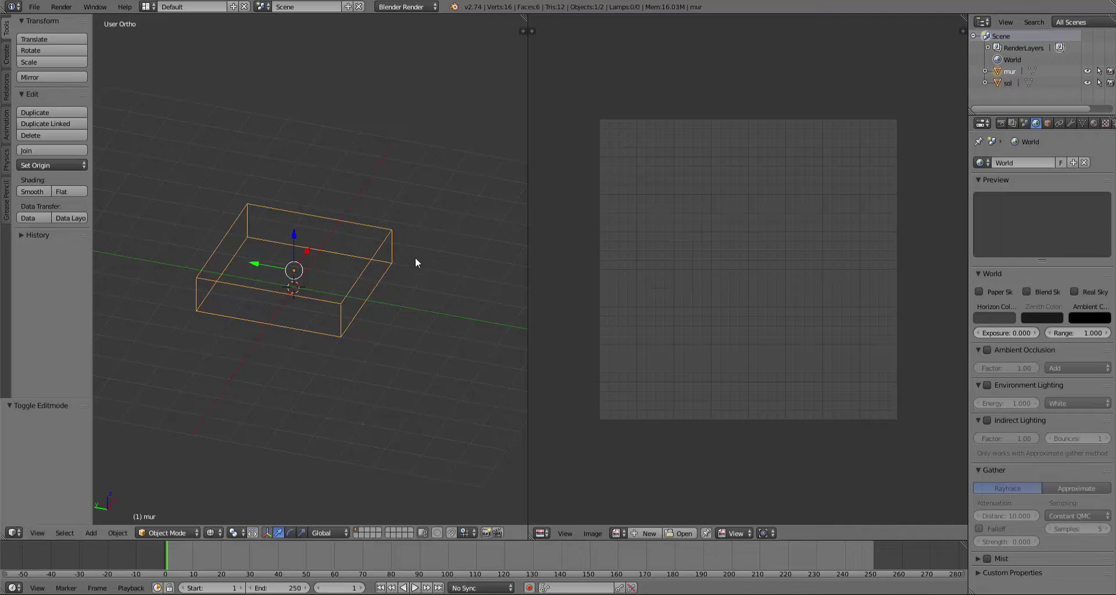
Step: Select the mur box and enter its Edit Mode
right_click(340, 300)
right_click(341, 299)
right_click(340, 299)
right_click(340, 300)
right_click(340, 300)
right_click(341, 300)
right_click(342, 301)
right_click(338, 308)
key("Tab")
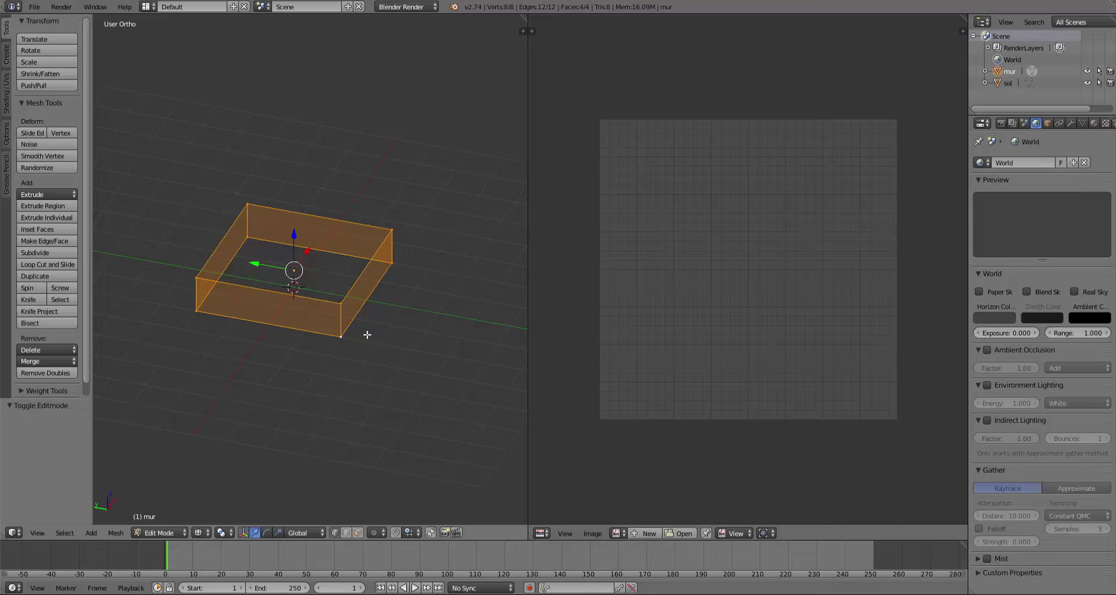
Step: Mark mur's edges as seams, unwrap it, and return to Object Mode
key("ctrl+e")
left_click(367, 330)
key("u")
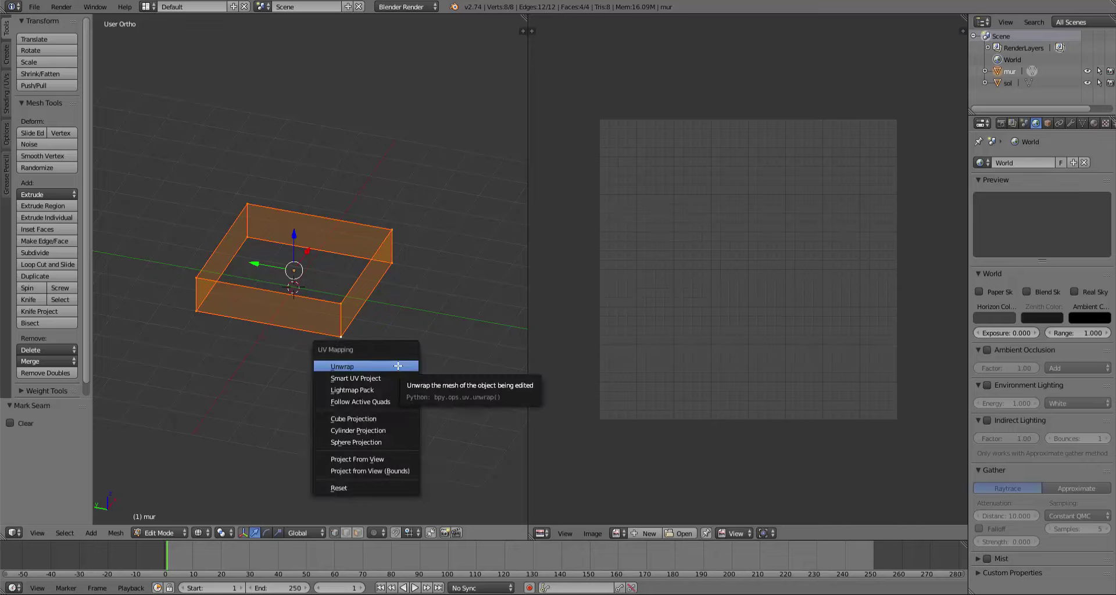
left_click(409, 364)
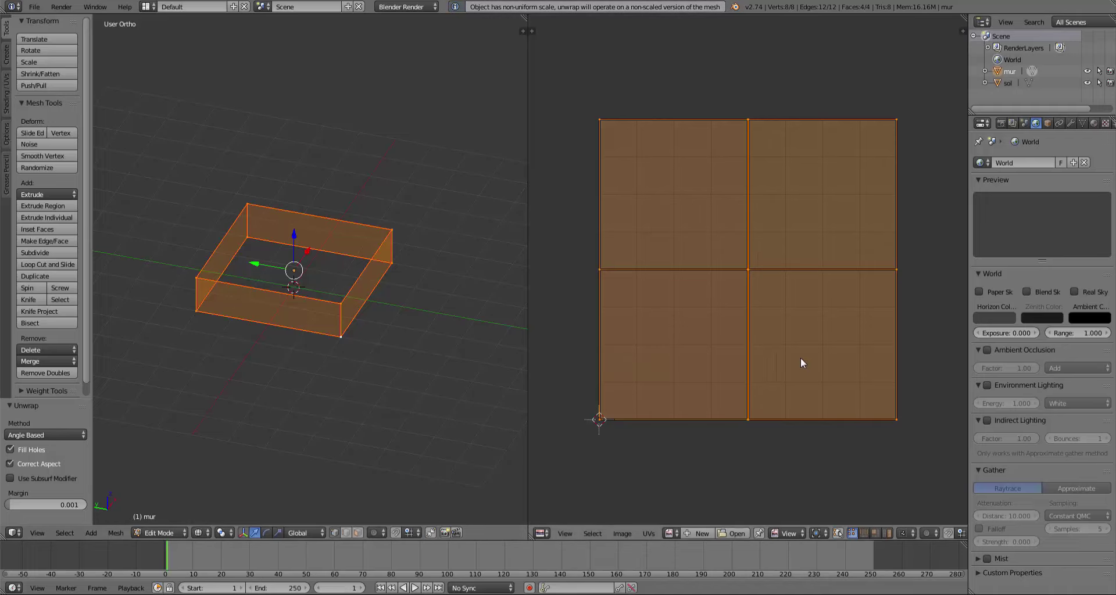
key("Tab")
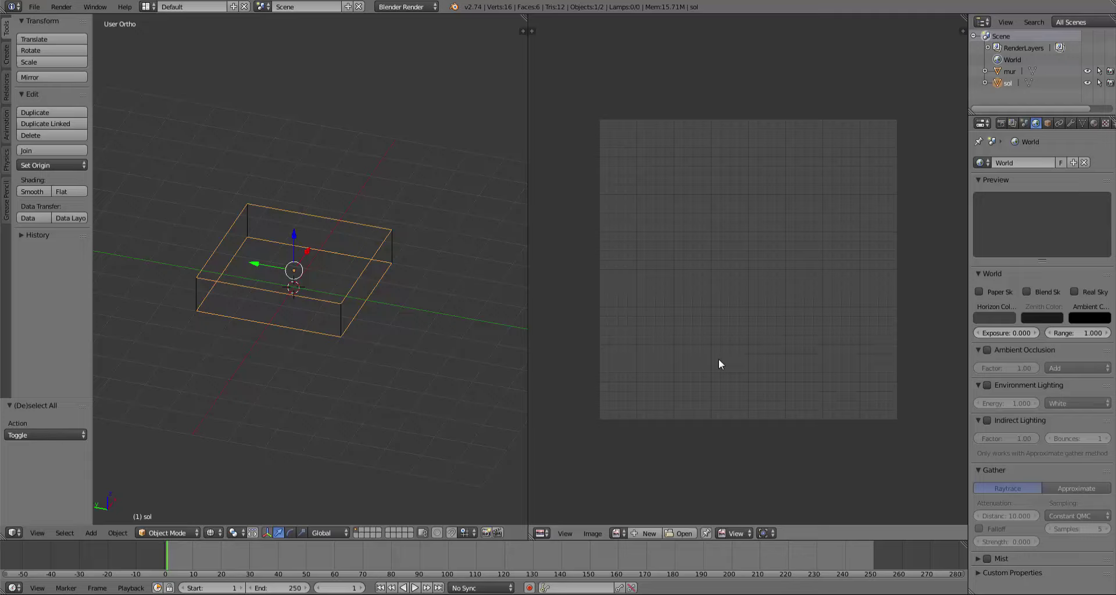
Step: Rename the existing UVMap to BaseMaterial in the mesh data properties
left_click(1083, 123)
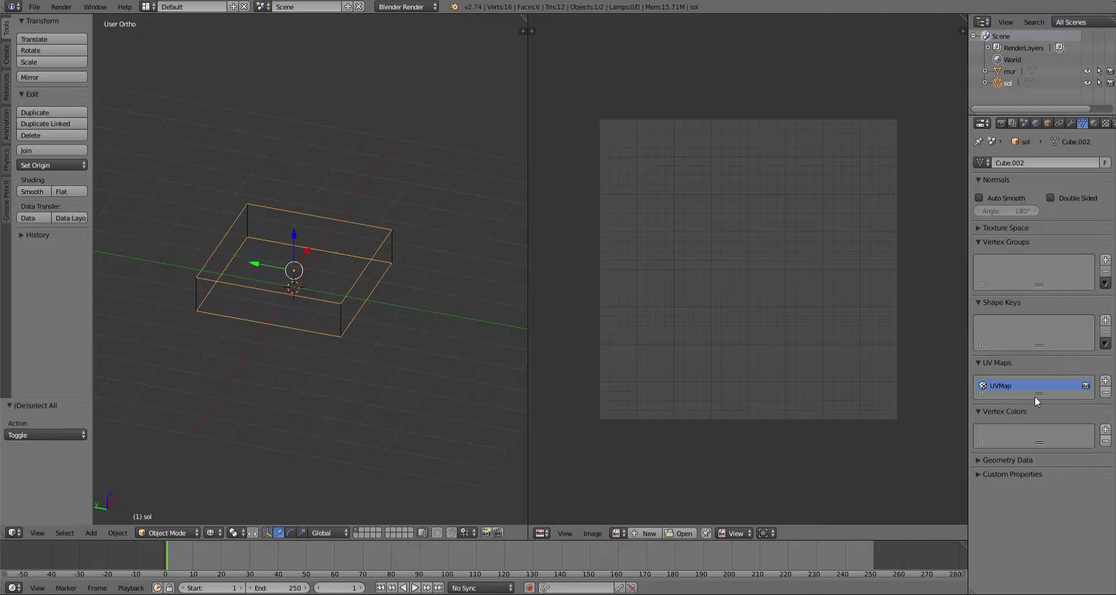
left_click_drag(1034, 396, 1035, 430)
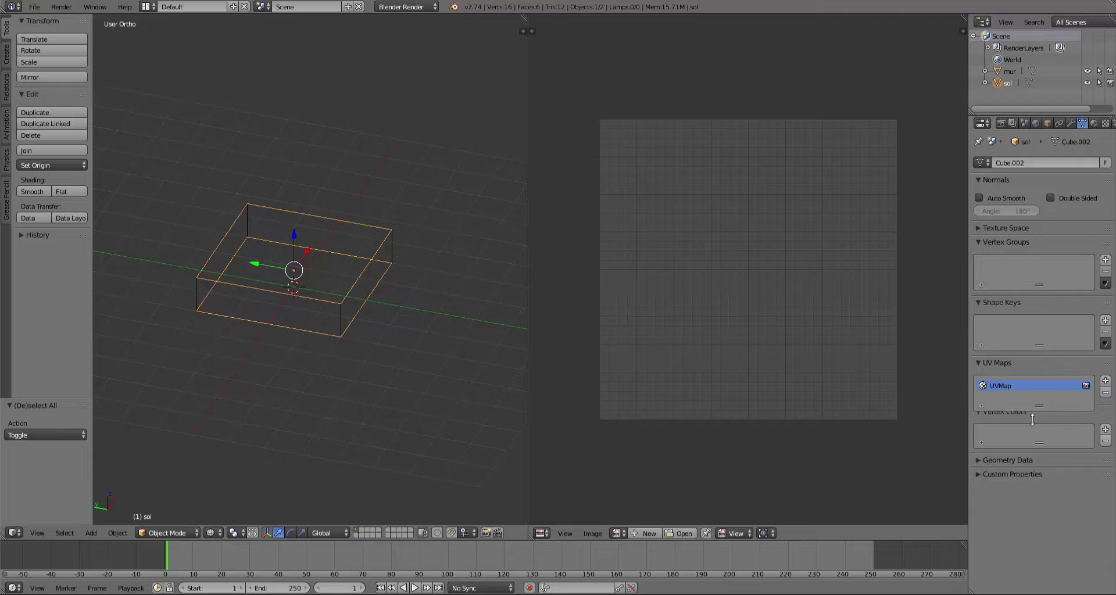
double_click(1005, 386)
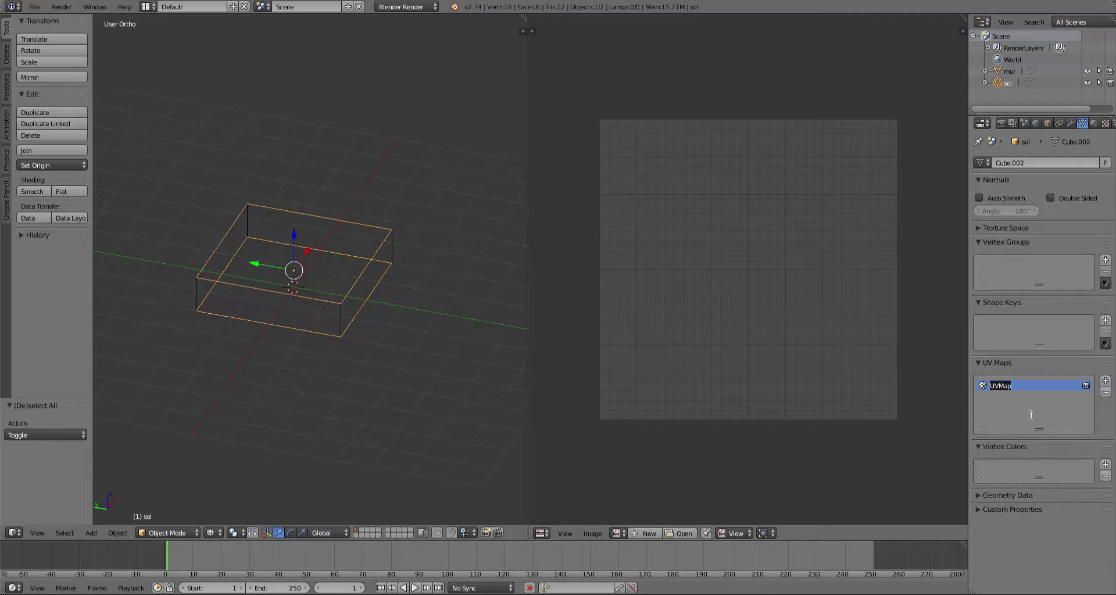
type("B")
type("aseMaterial")
key("Return")
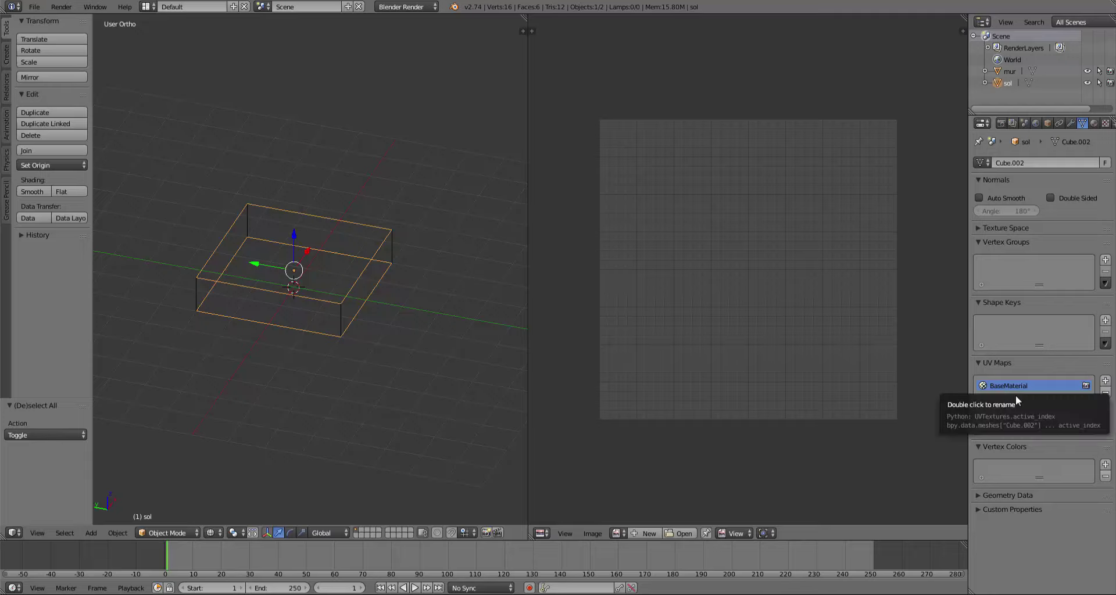
Step: Add a second UV map named 'Ligthmap'
left_click(1106, 380)
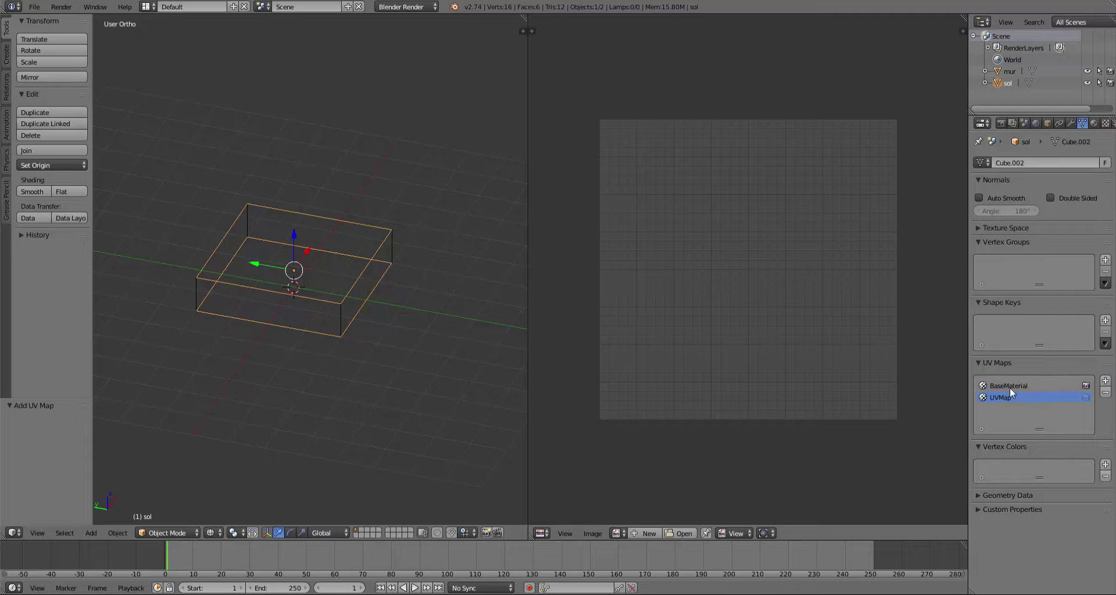
double_click(993, 398)
type("Ligthmap")
key("Return")
left_click(1009, 71)
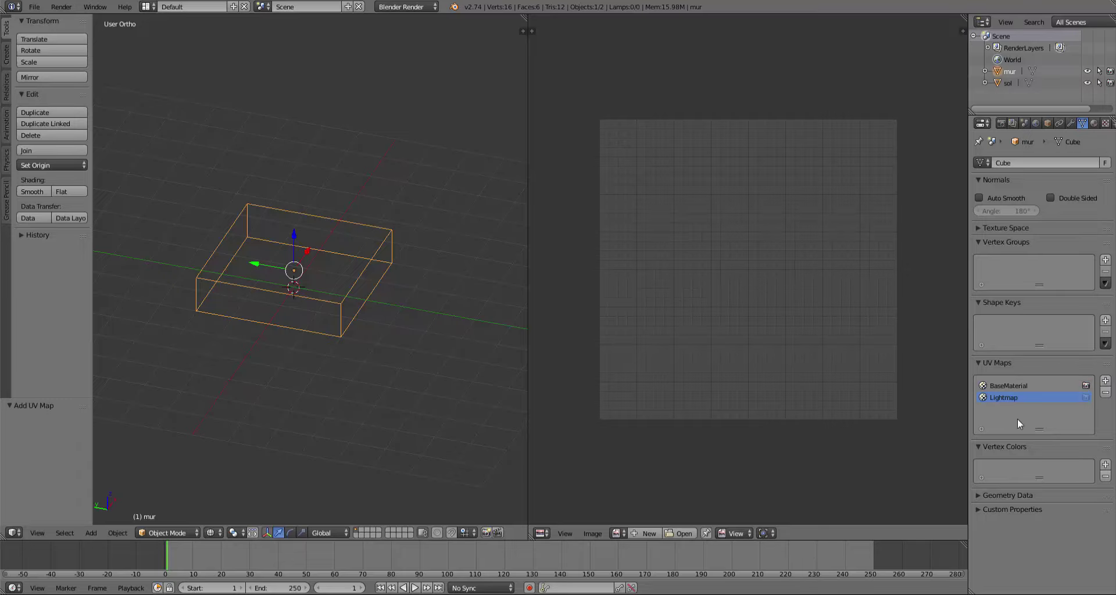
Step: Enlarge the Outliner and expand mur and sol down to their meshes and materials
left_click_drag(968, 348, 847, 302)
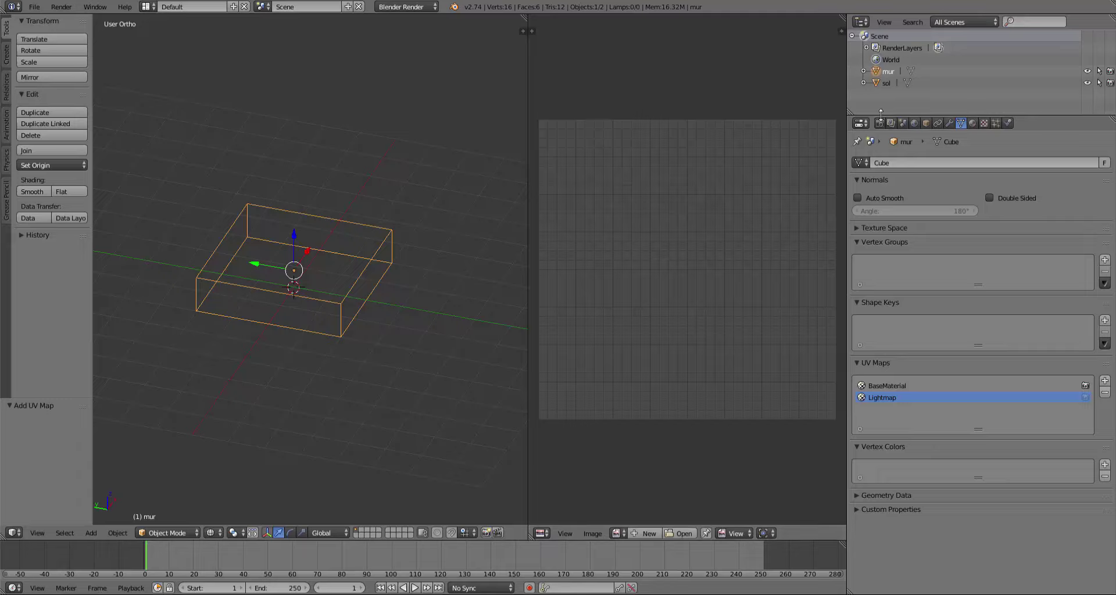
left_click_drag(987, 116, 987, 199)
left_click(863, 71)
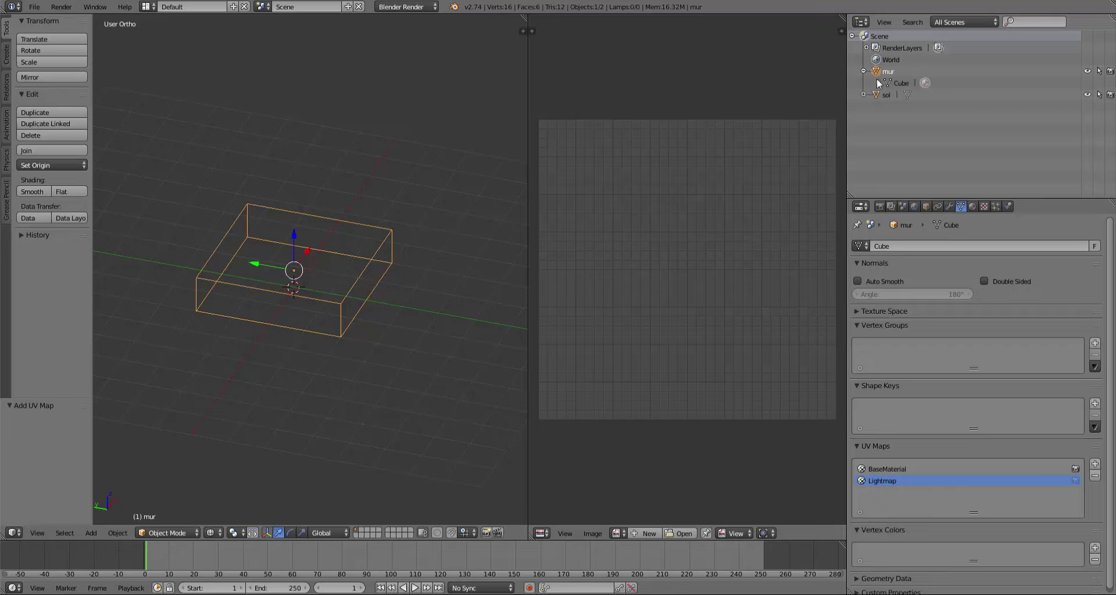
left_click(877, 83)
left_click(863, 107)
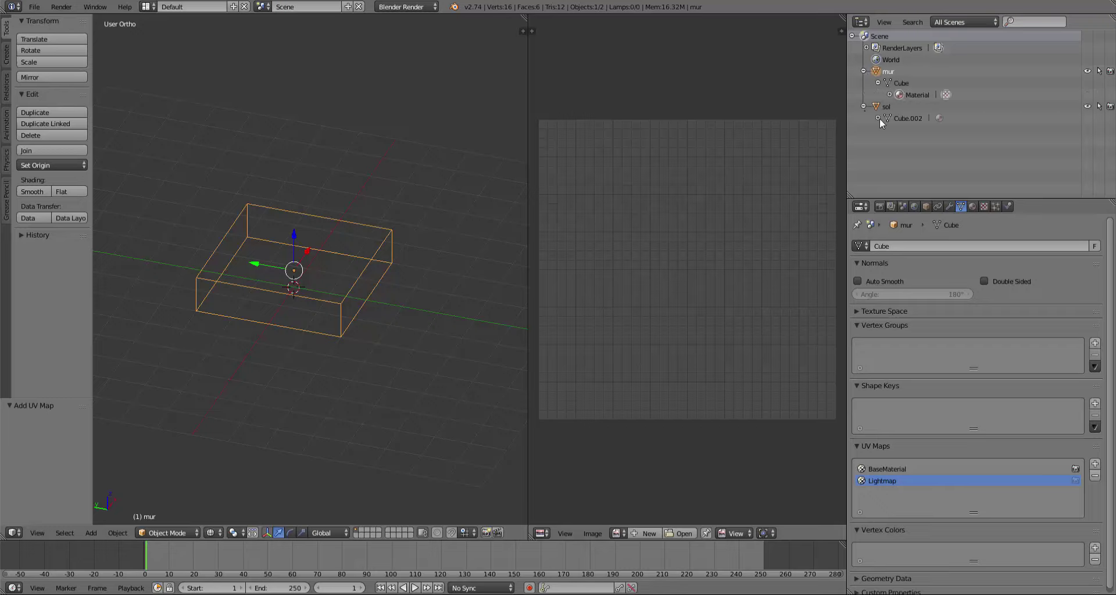
left_click(877, 118)
left_click(889, 130)
left_click(889, 94)
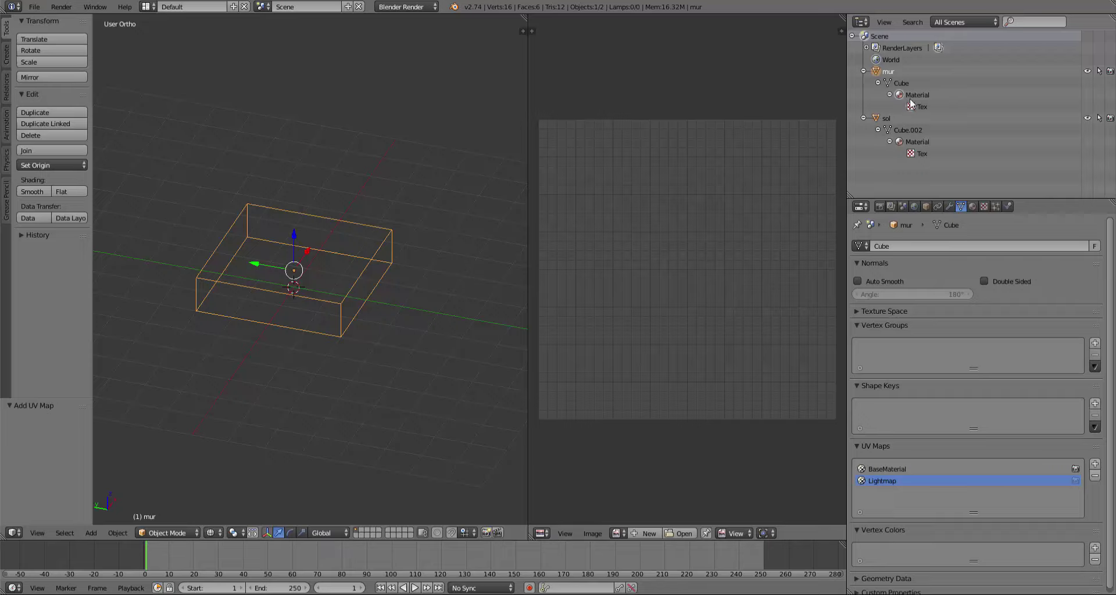
left_click(888, 94)
left_click(889, 130)
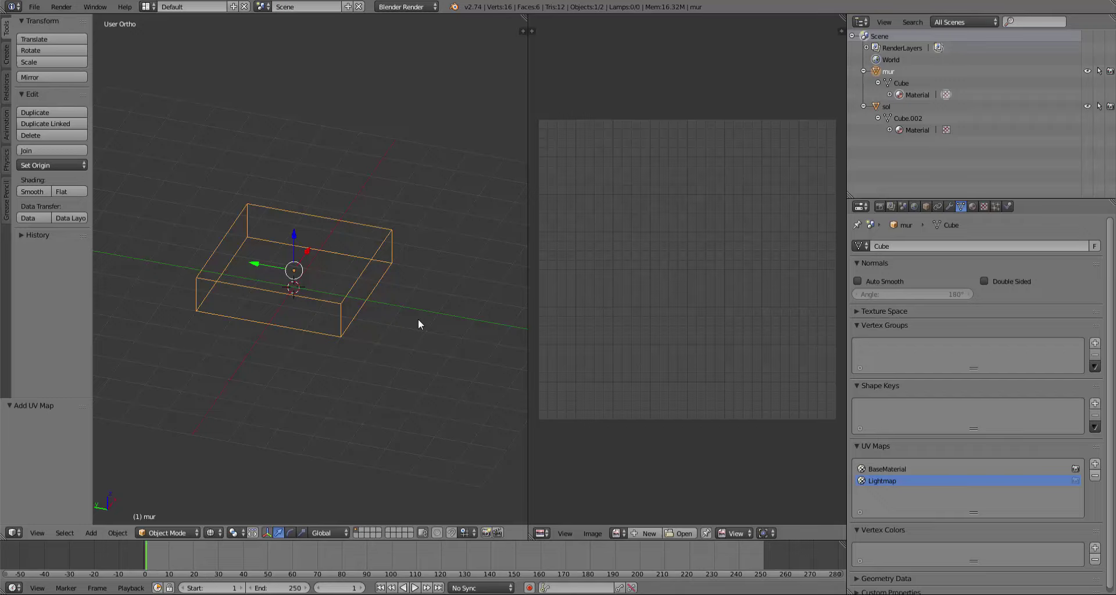
Step: Rename the sol box's material to Sol
left_click(973, 207)
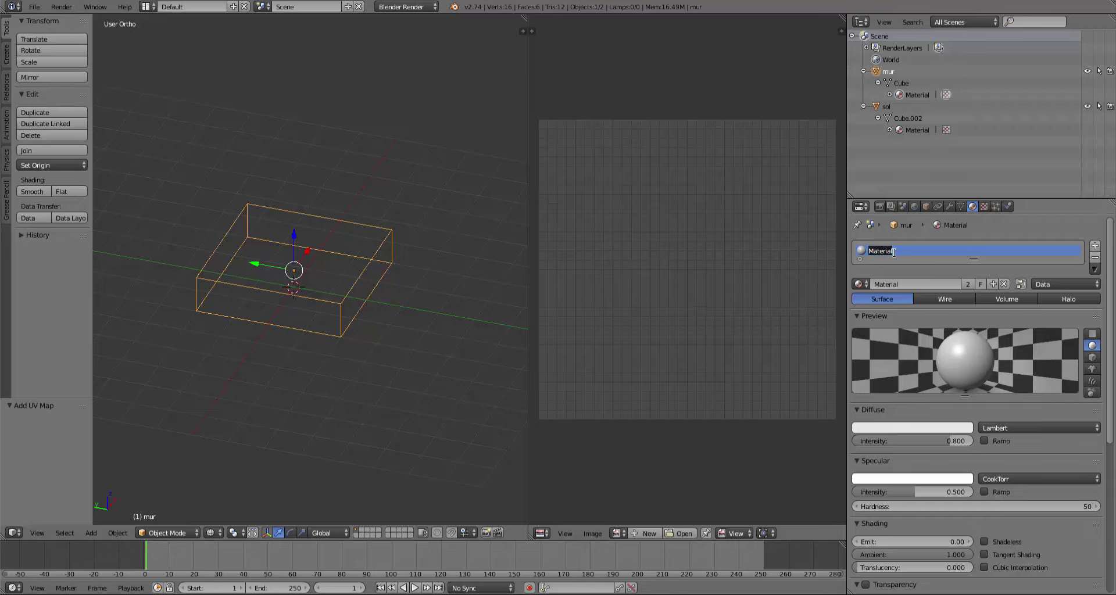
right_click(342, 295)
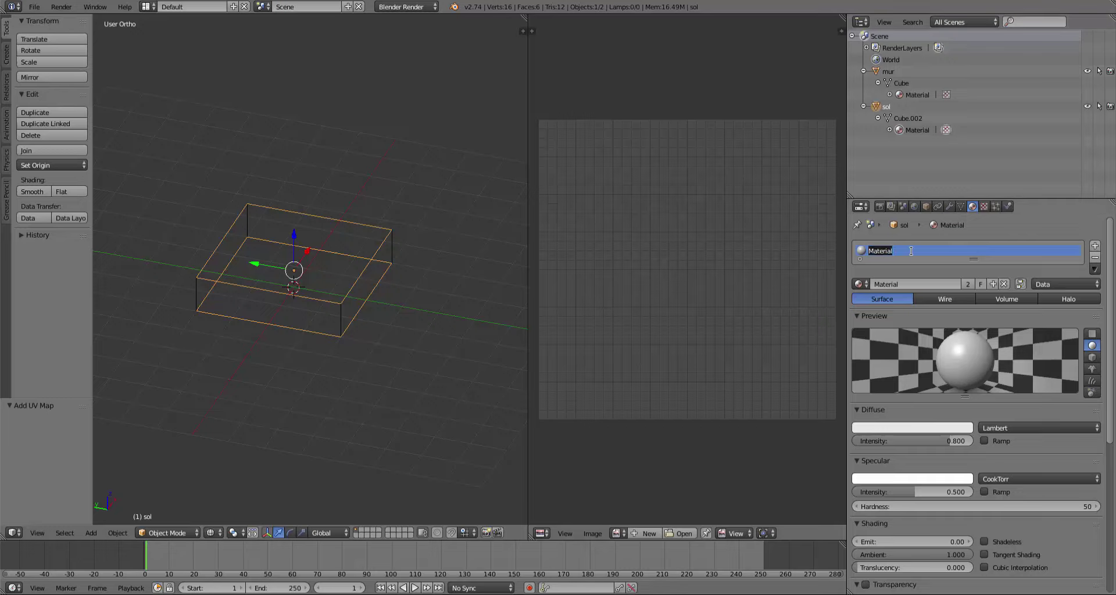
type("Sol")
key("Return")
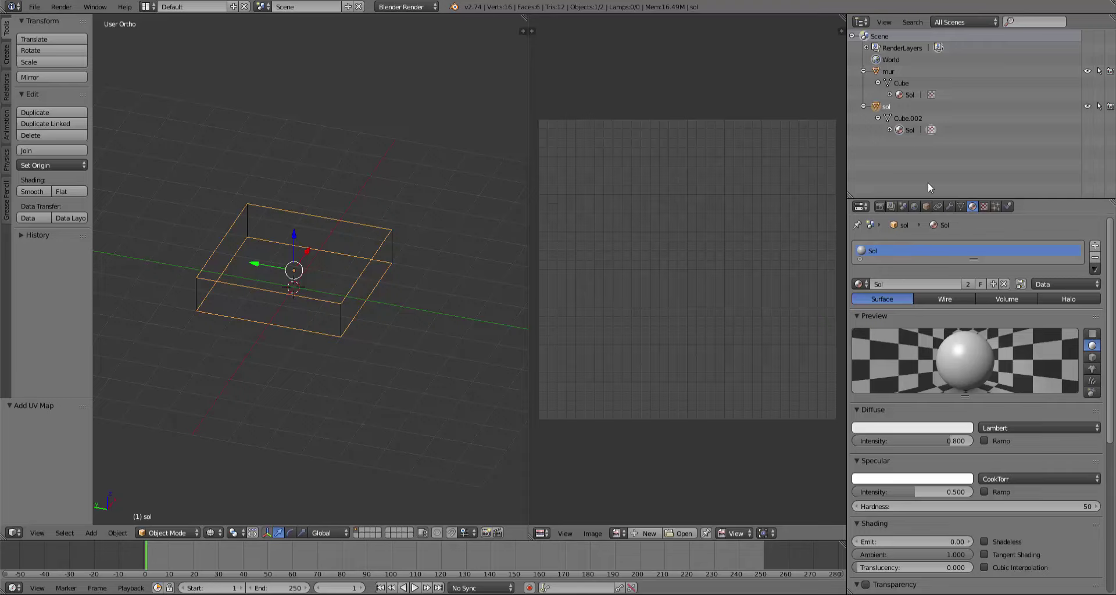
Step: Unlink Sol from mur and give mur a new material named Face
right_click(344, 321)
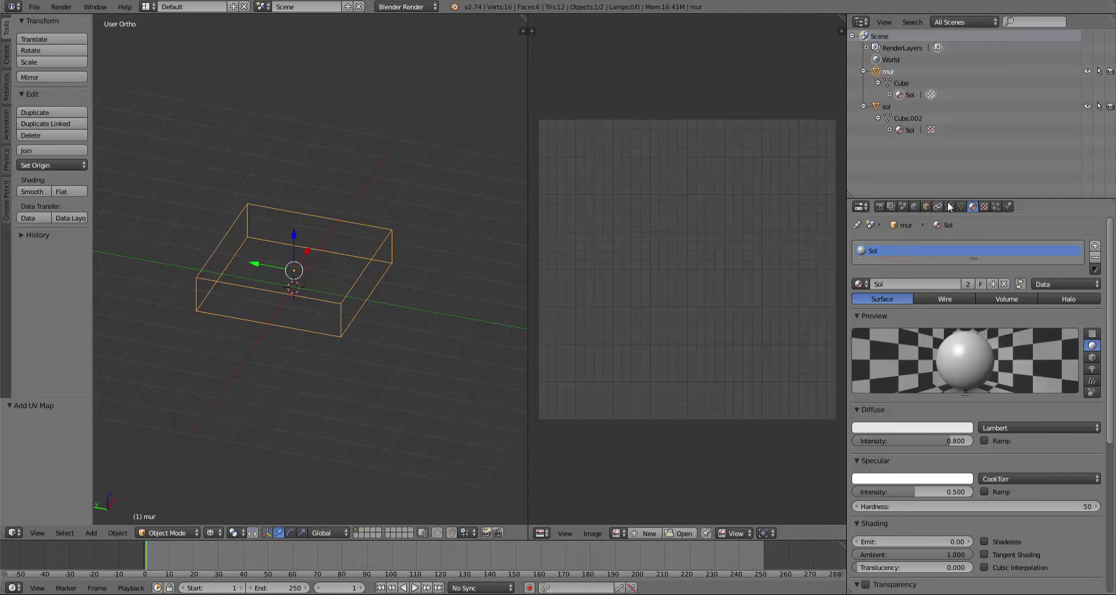
left_click(1004, 285)
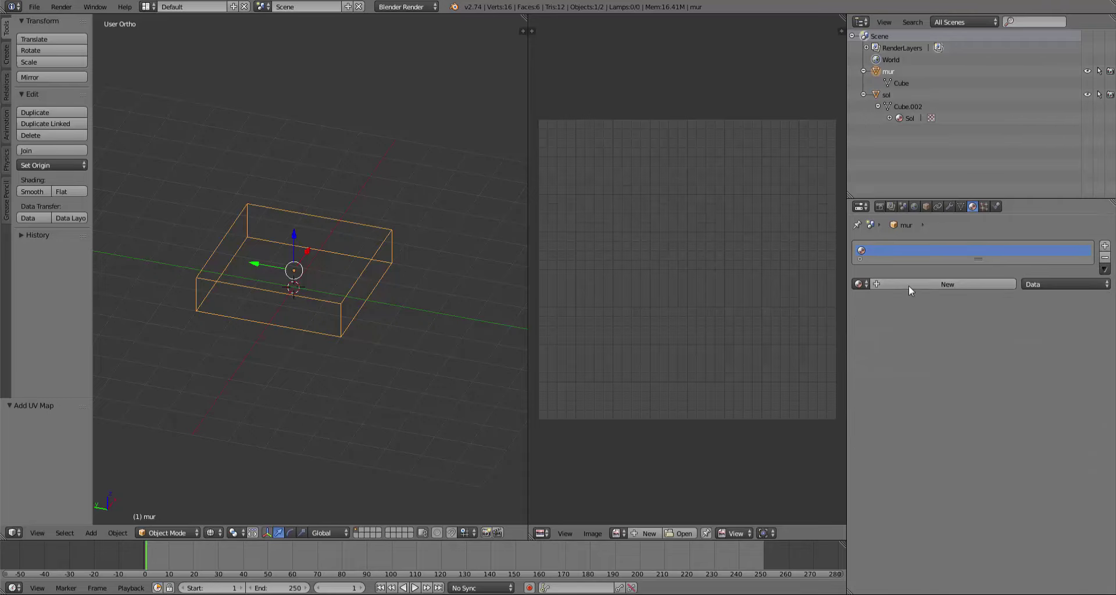
left_click(908, 284)
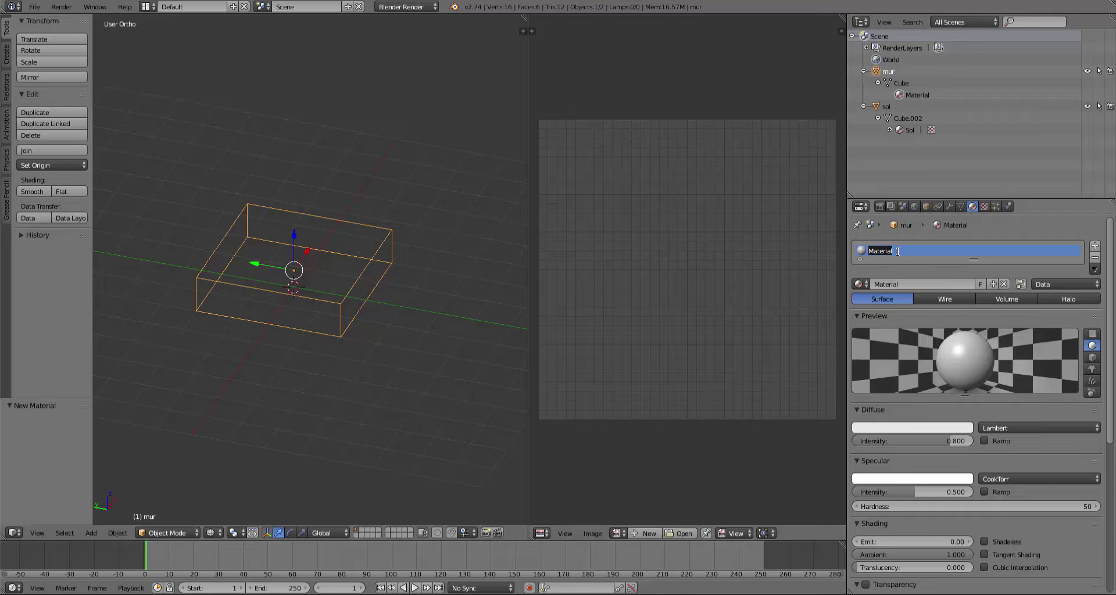
type("Face")
key("Return")
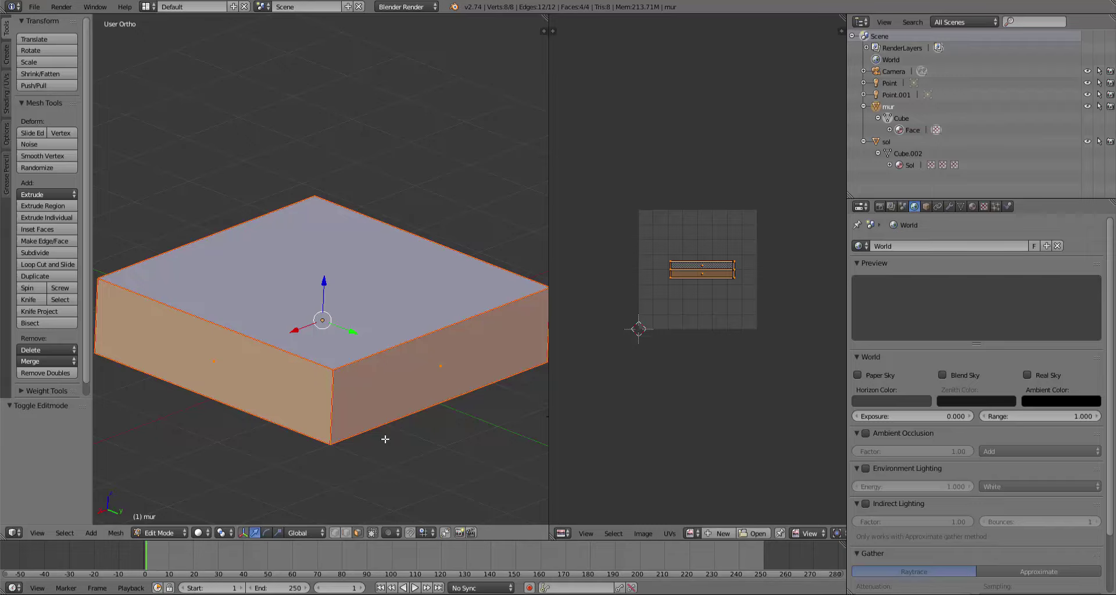
Step: Load WallFreeClipPxz_D.dds into the image editor and set viewport shading to Texture
left_click(759, 531)
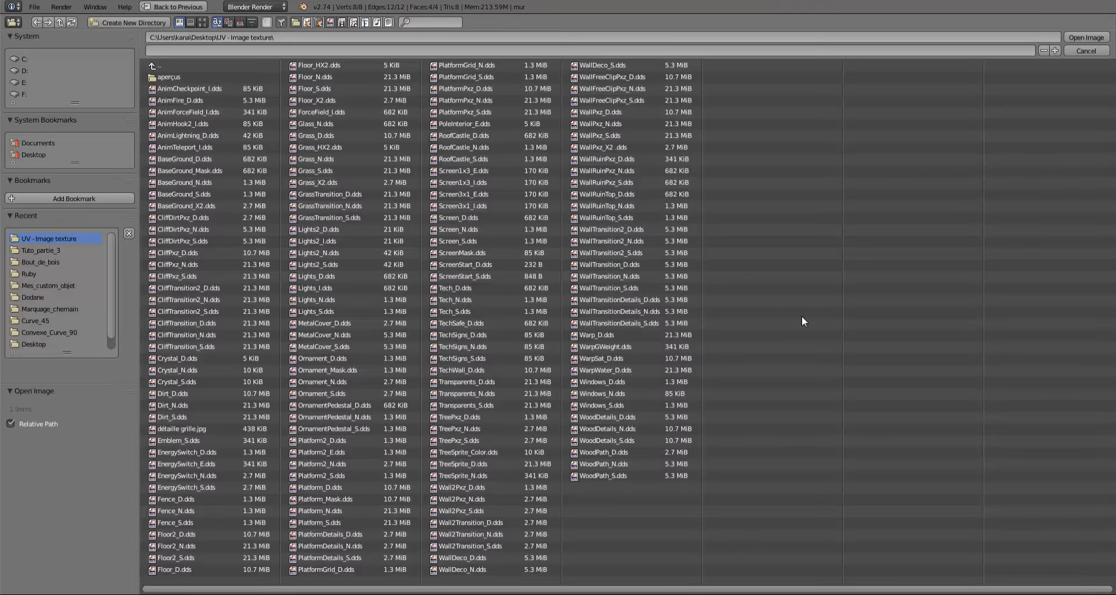
double_click(610, 76)
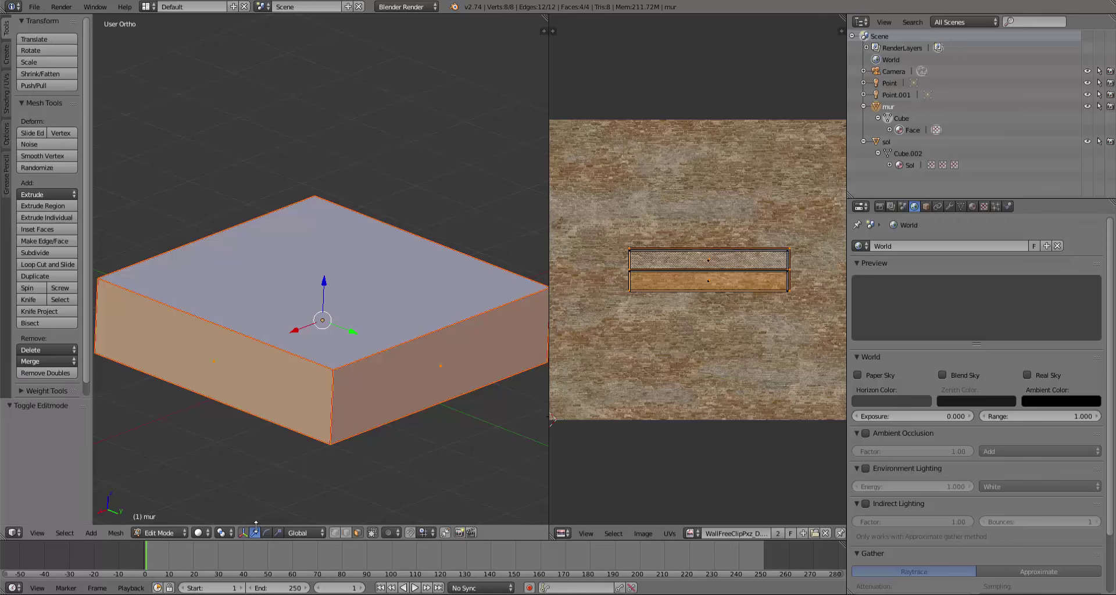
left_click(204, 532)
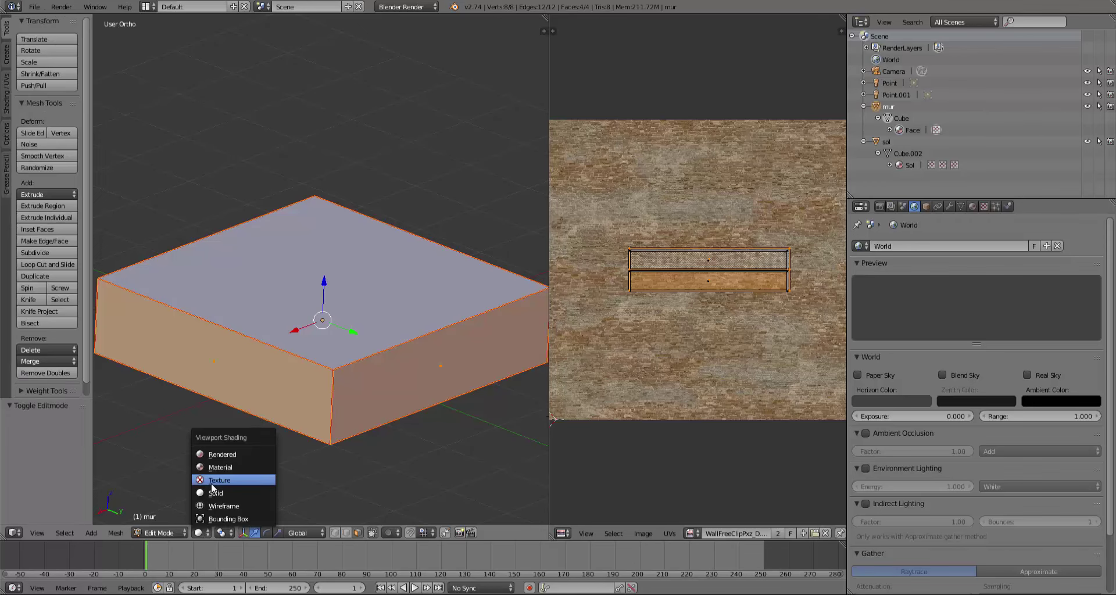
left_click(242, 480)
Step: Return to Object Mode, deselect everything, orbit the wall, and open the File menu
key("Tab")
scroll(426, 417, "down", 3)
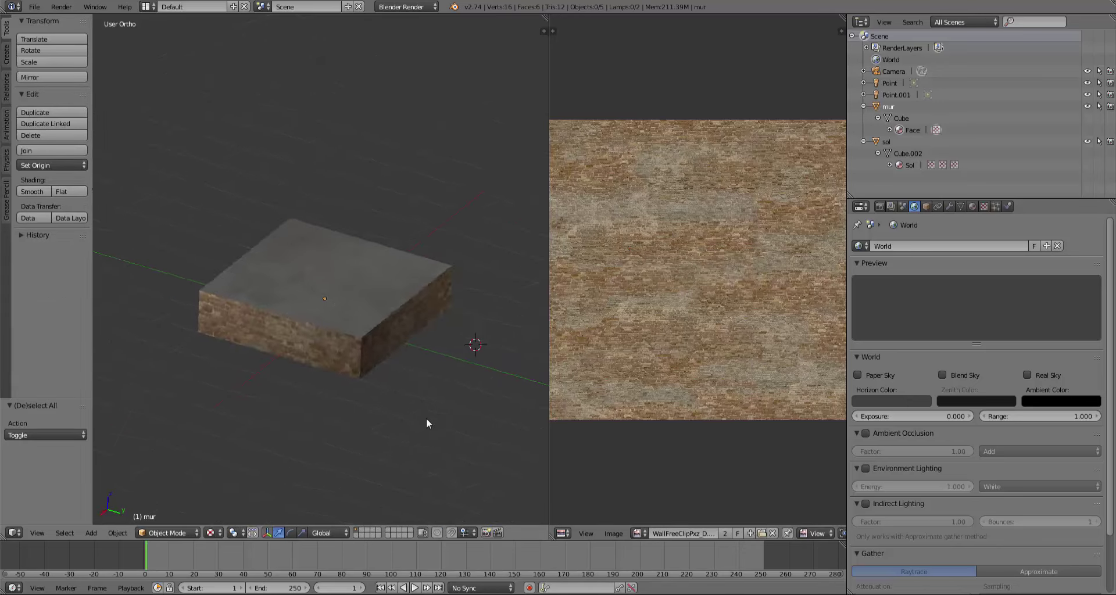
key("a")
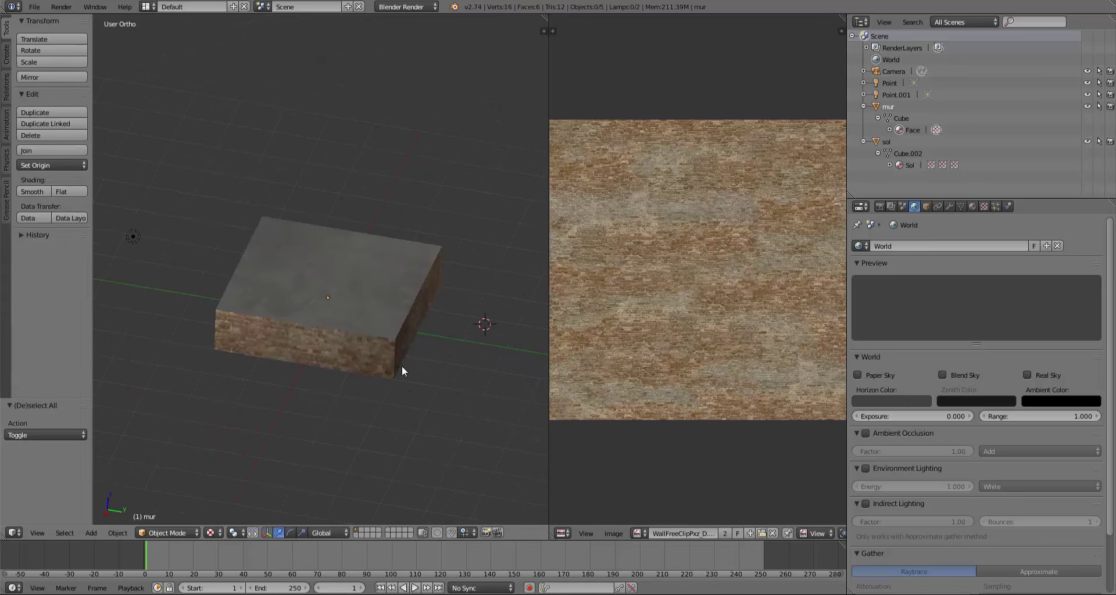
middle_click_drag(402, 365, 414, 371)
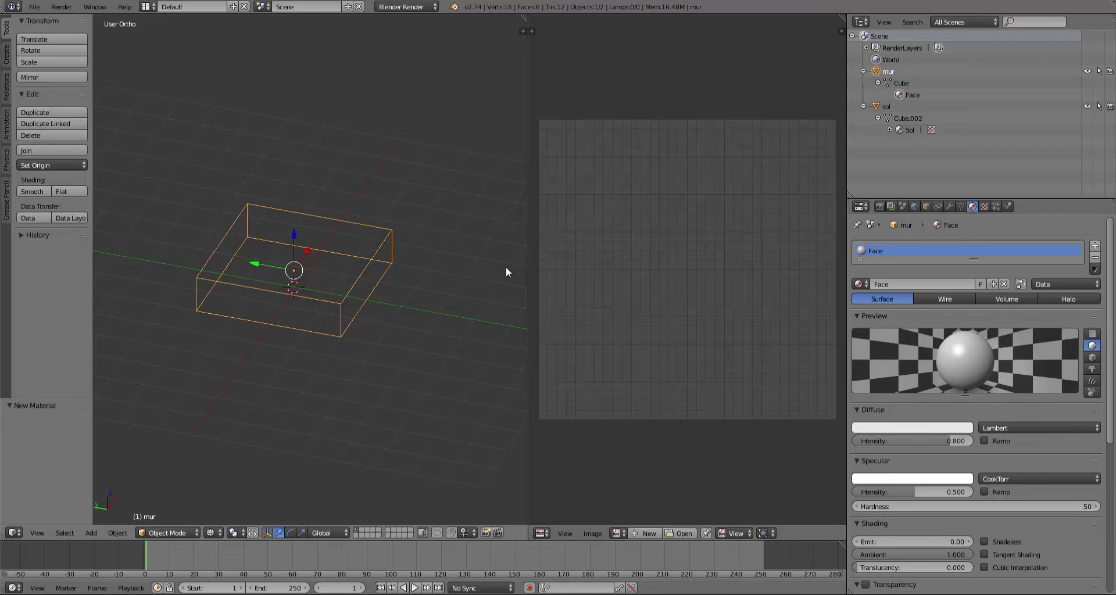
left_click(35, 7)
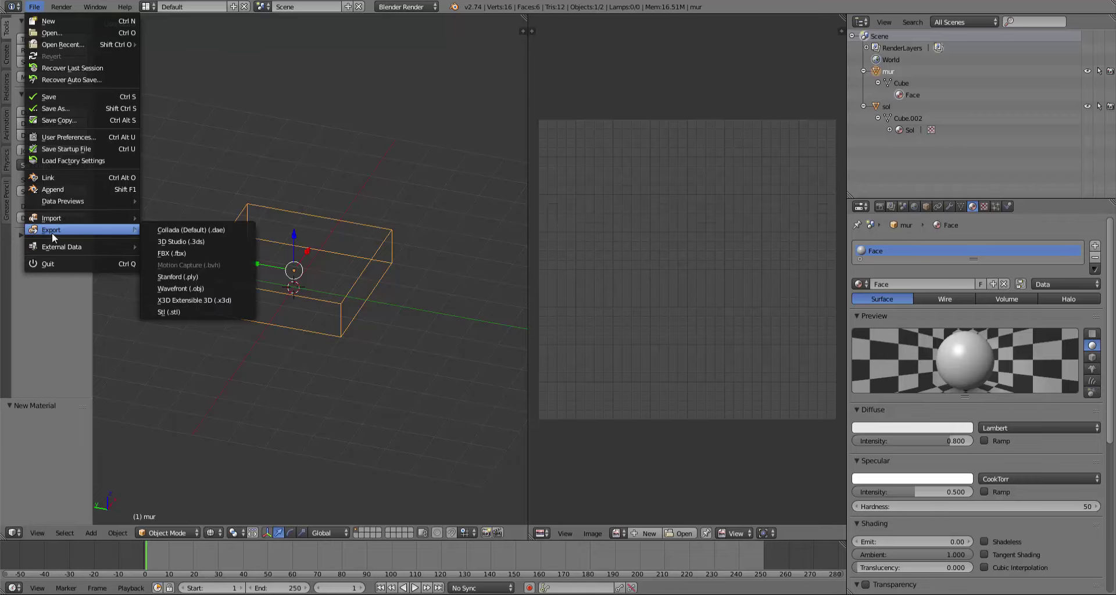
mouse_move(51, 229)
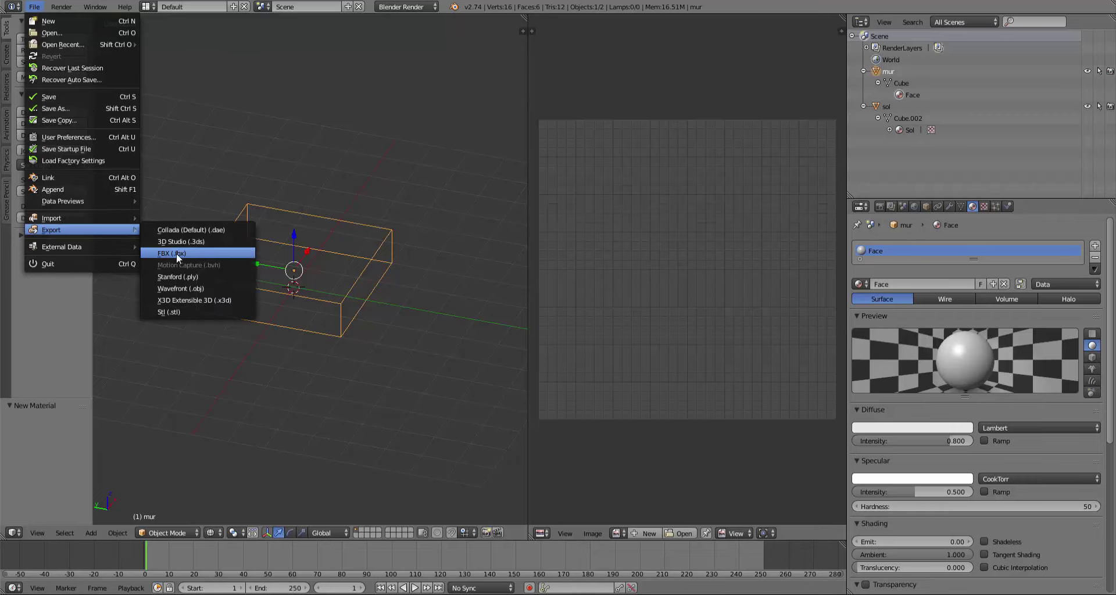
Step: Choose FBX export and browse to ManiaPlanet\Work\Items\Mes_custom_objet\Tuto_partie_3
left_click(185, 257)
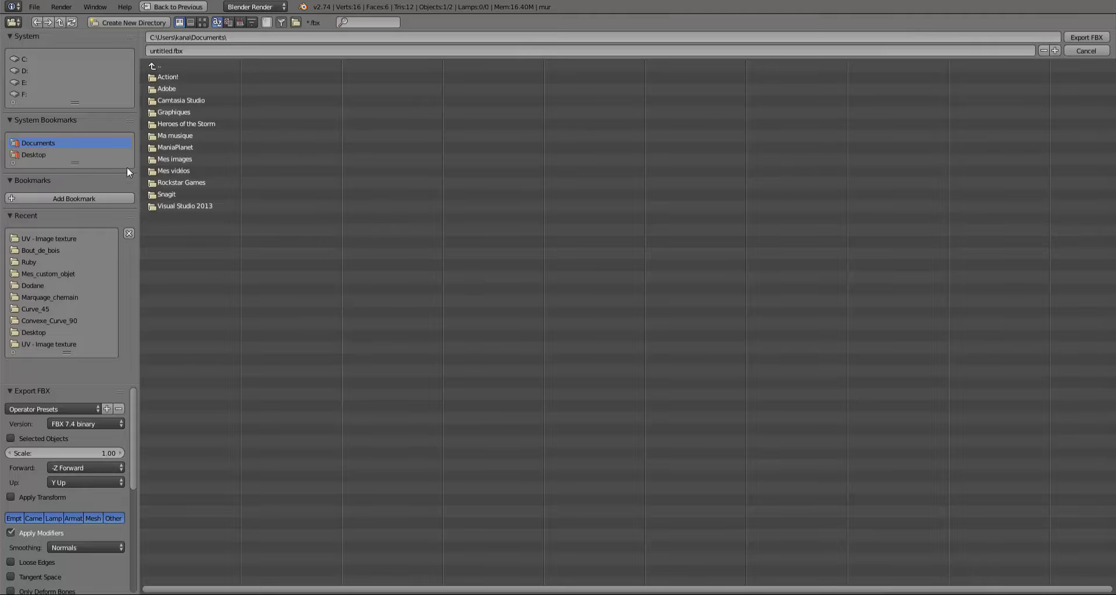
left_click(184, 146)
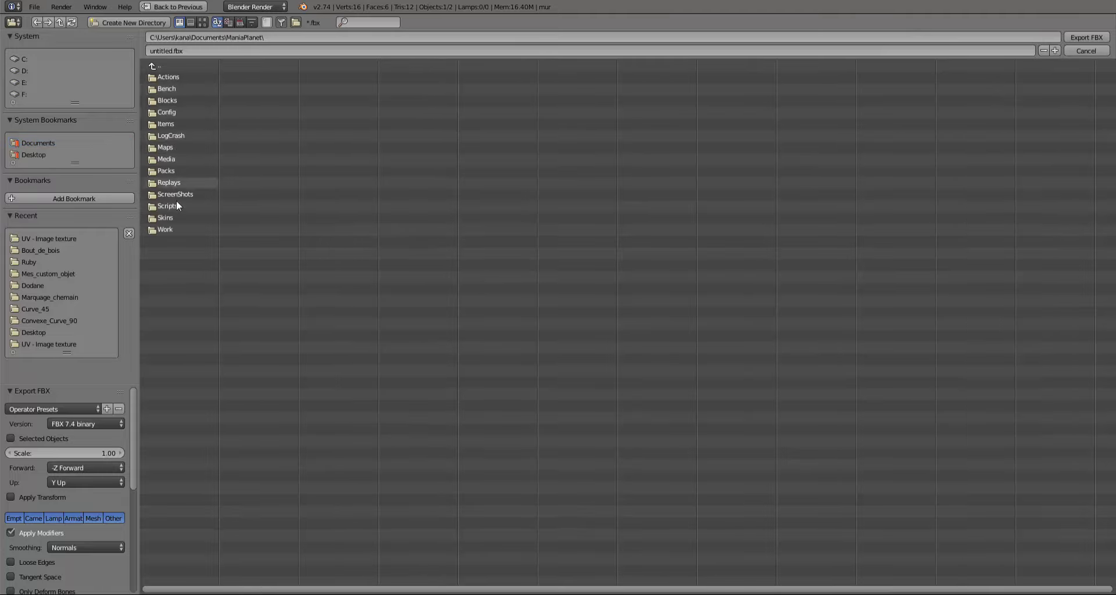
left_click(163, 229)
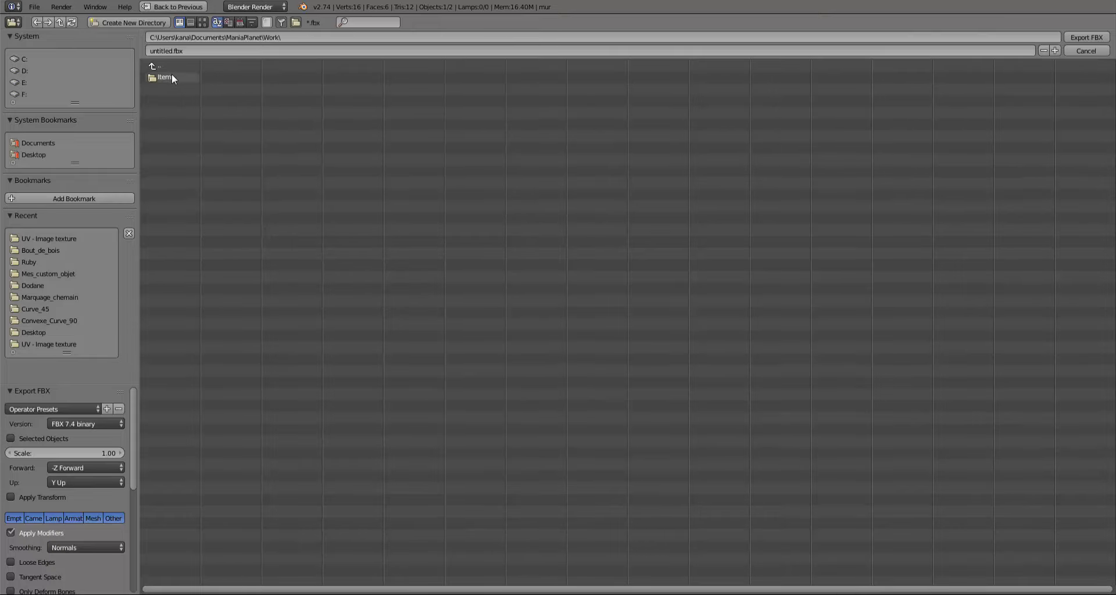
left_click(172, 76)
left_click(159, 88)
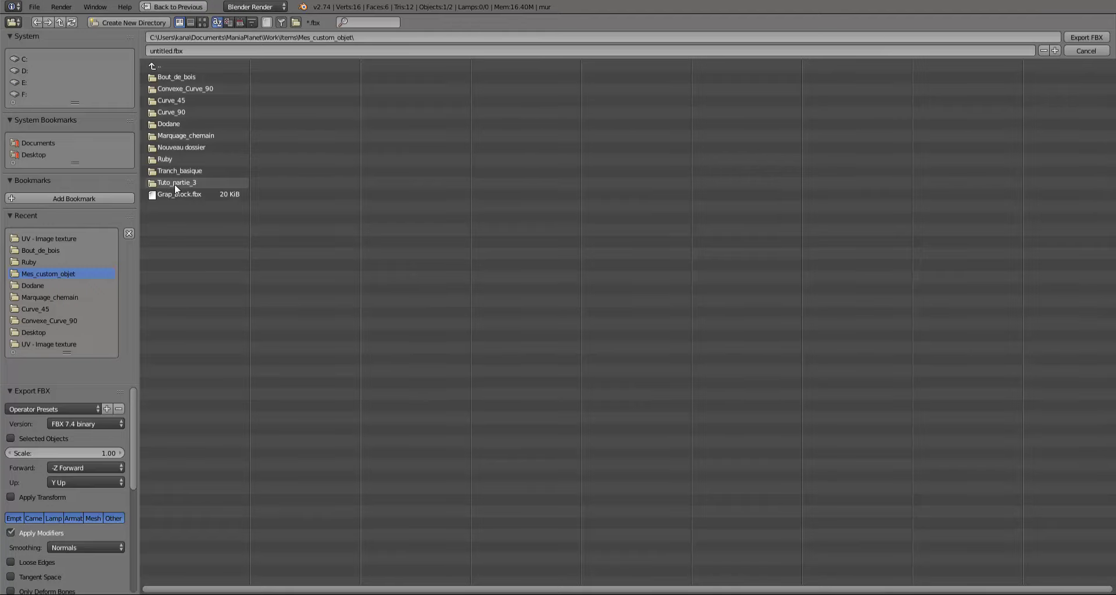
left_click(174, 183)
Step: Name the file TutoPartie3 and export the FBX
left_click(236, 51)
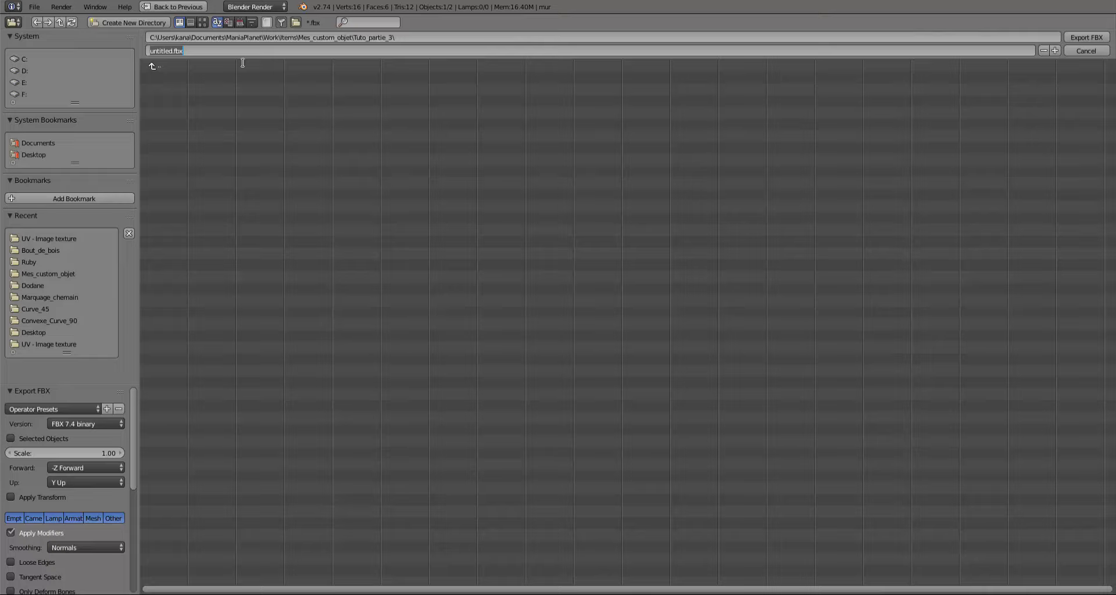
type("TutoPartie3")
left_click(1085, 38)
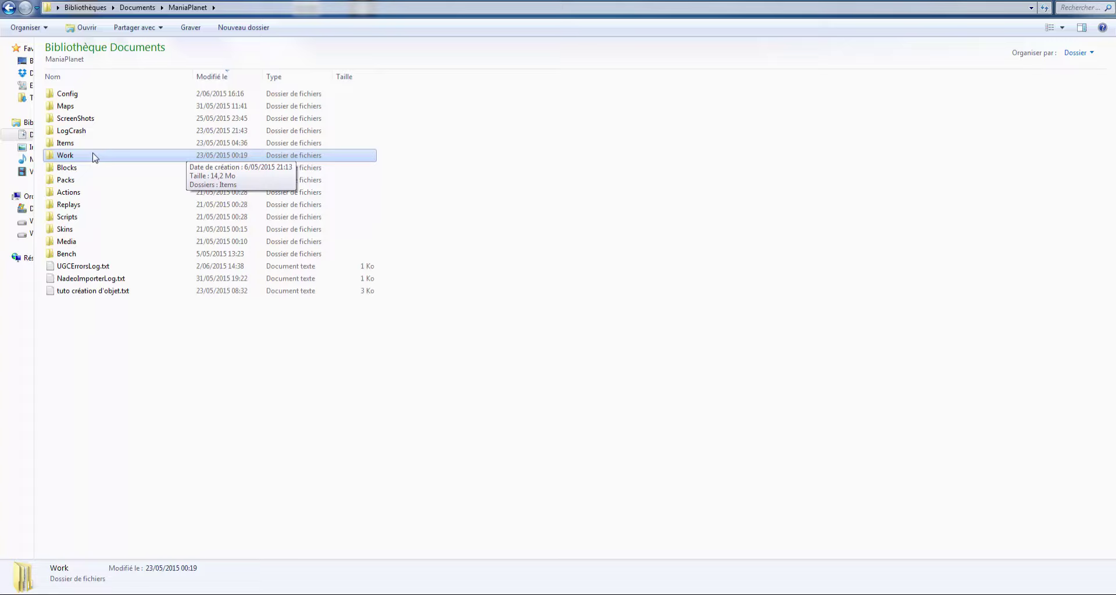
Step: Browse Explorer from Work into Items and Mes_custom_objet toward the Tuto_partie_3 folder
double_click(59, 159)
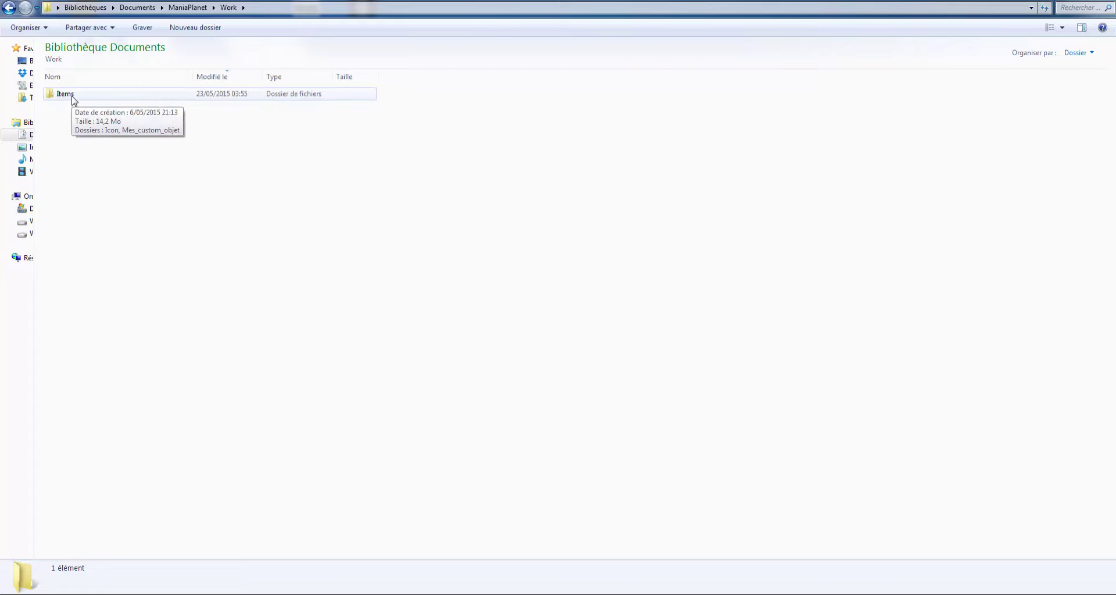
double_click(73, 96)
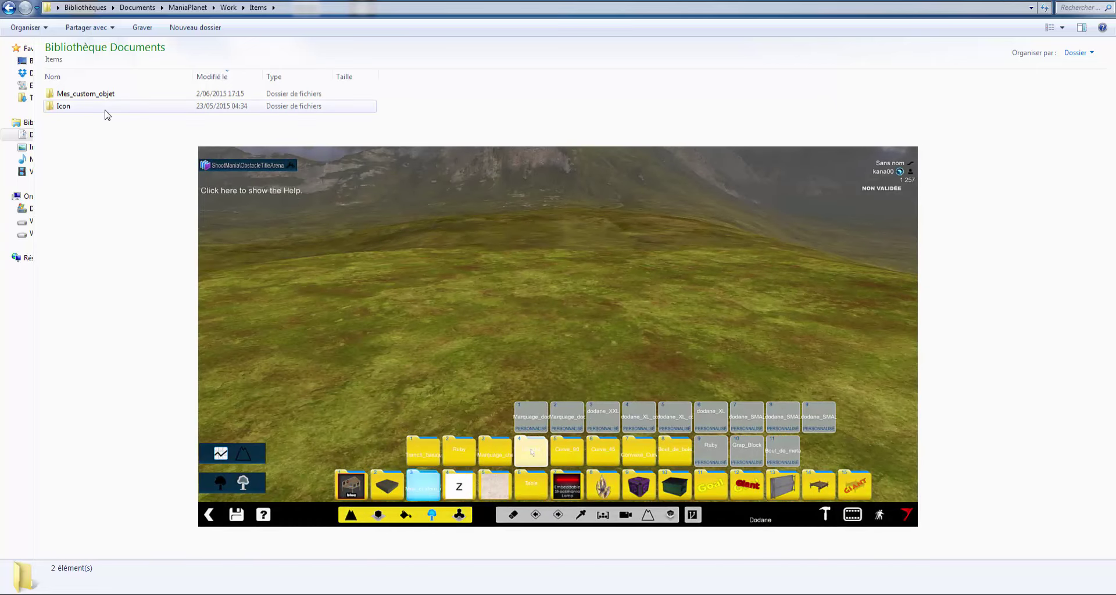
left_click(97, 97)
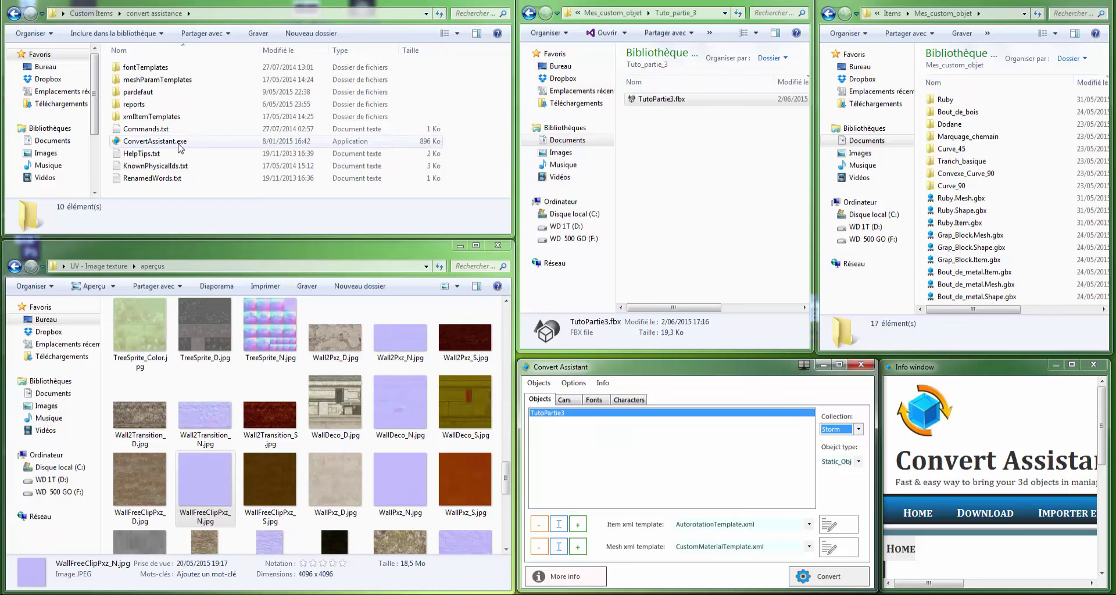
Step: Add TutoPartie3.fbx as a Storm Static_Object and open its CustomMaterialTemplate.xml for editing
left_click(659, 102)
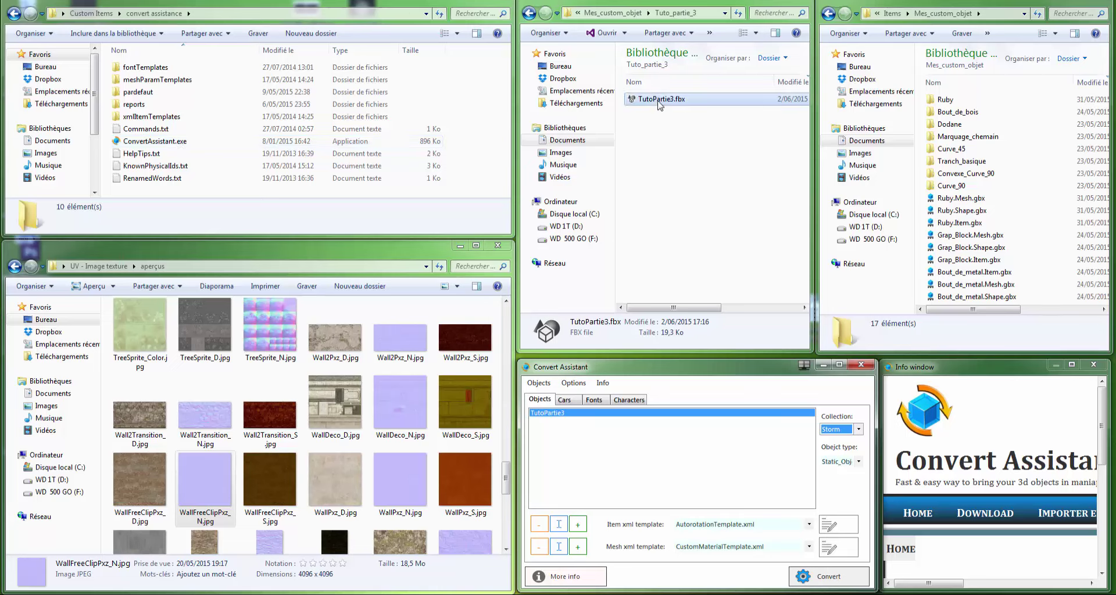
left_click_drag(645, 103, 646, 440)
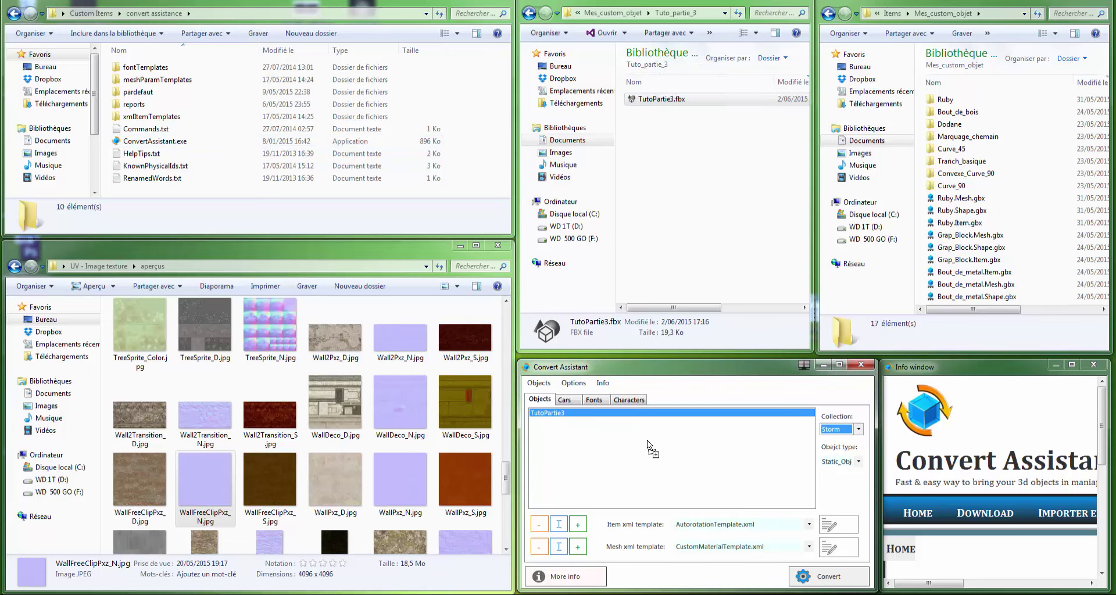
left_click(858, 430)
left_click(843, 455)
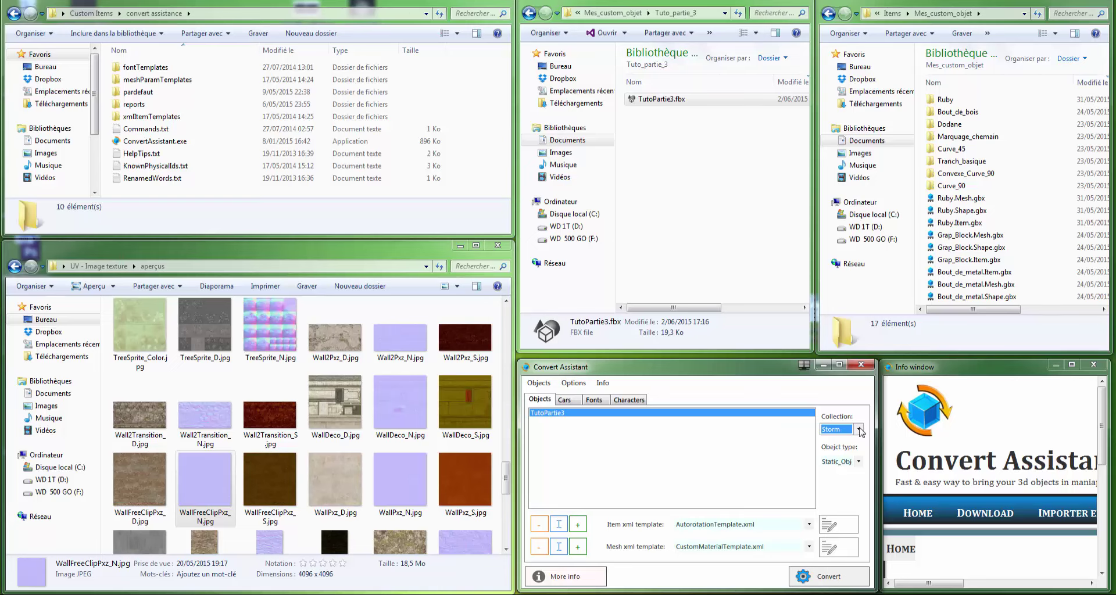
left_click(859, 461)
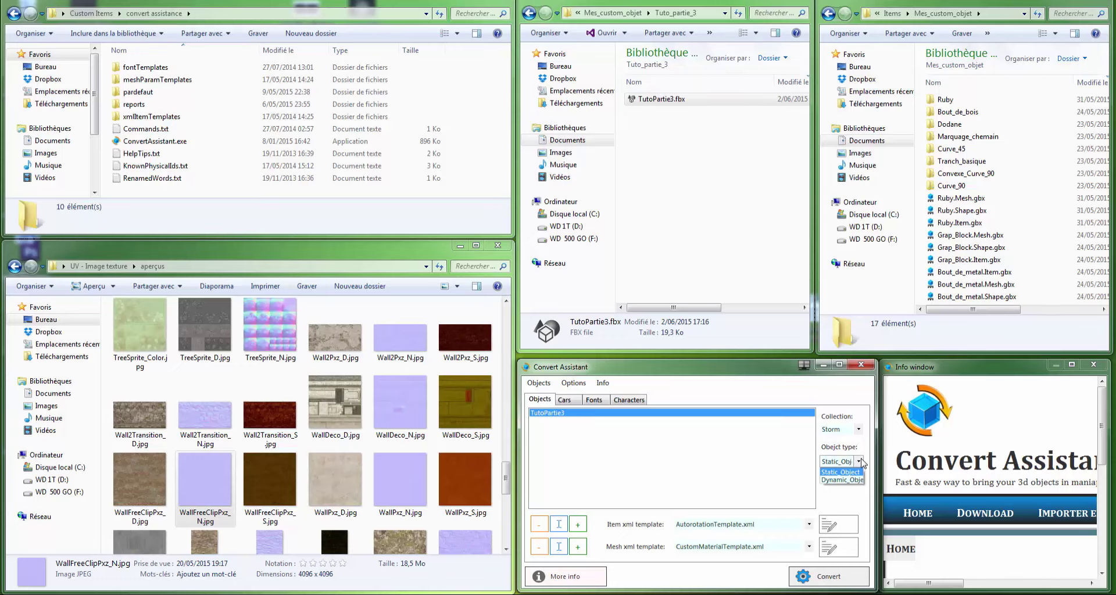
left_click(869, 455)
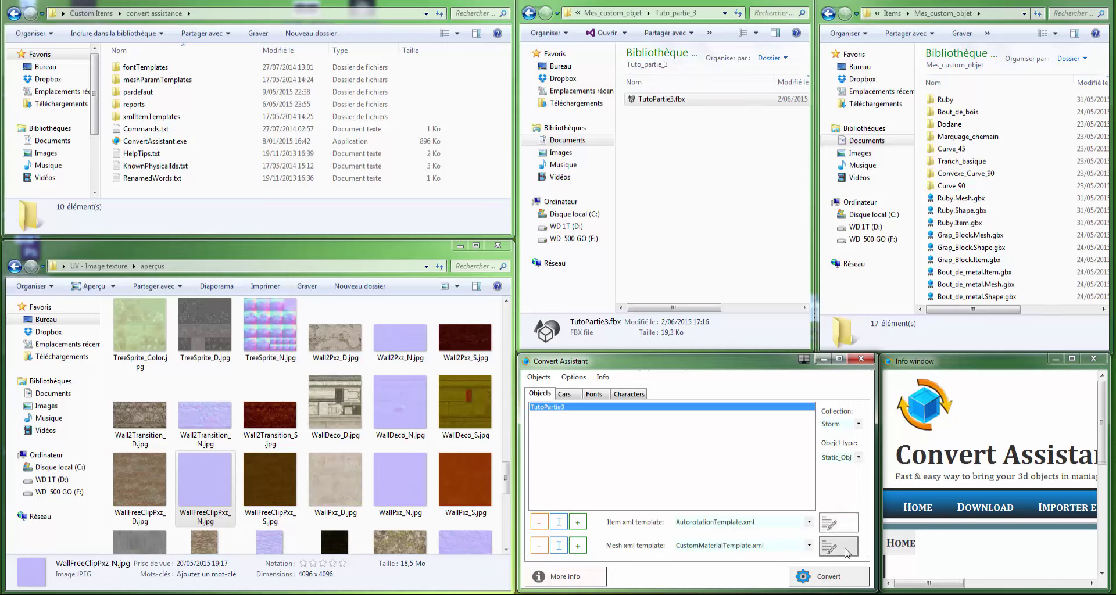
left_click(837, 552)
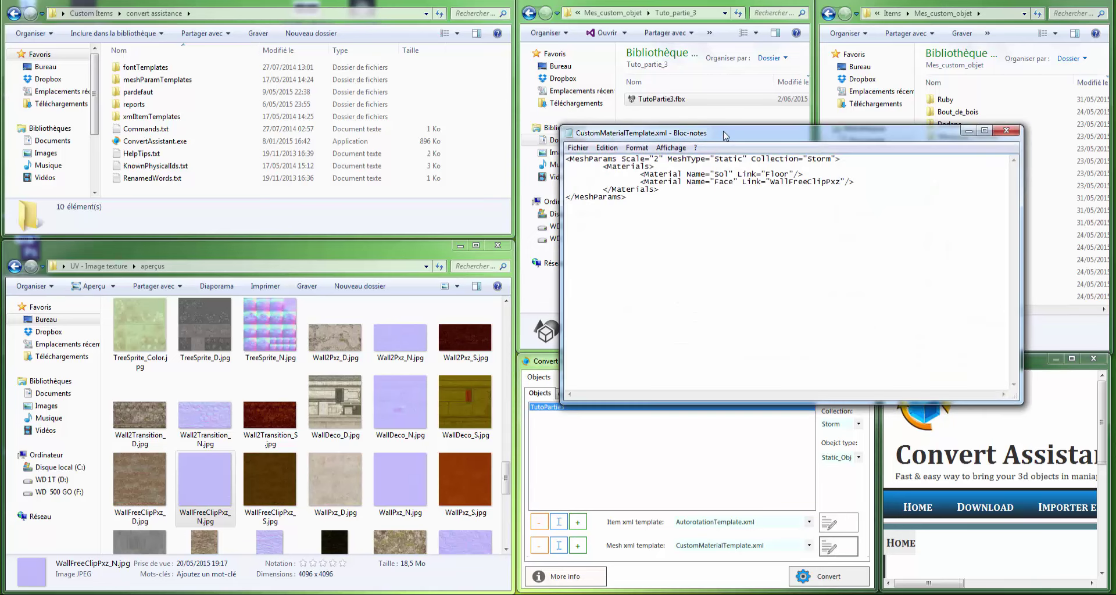
Step: Reposition the Notepad template window and highlight its Scale="2" value
left_click_drag(726, 138, 505, 169)
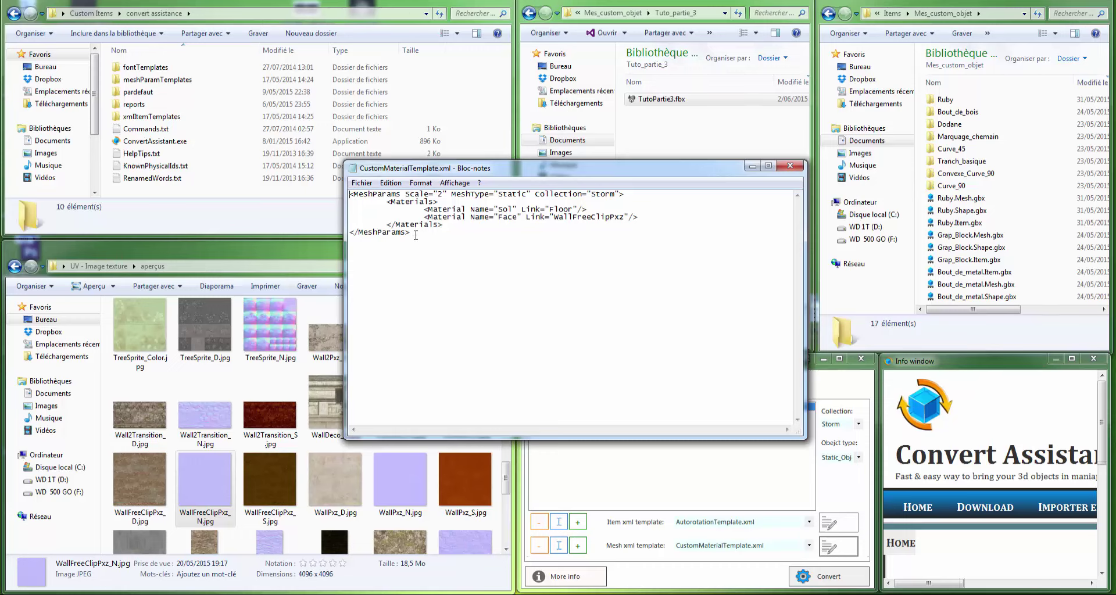
double_click(440, 194)
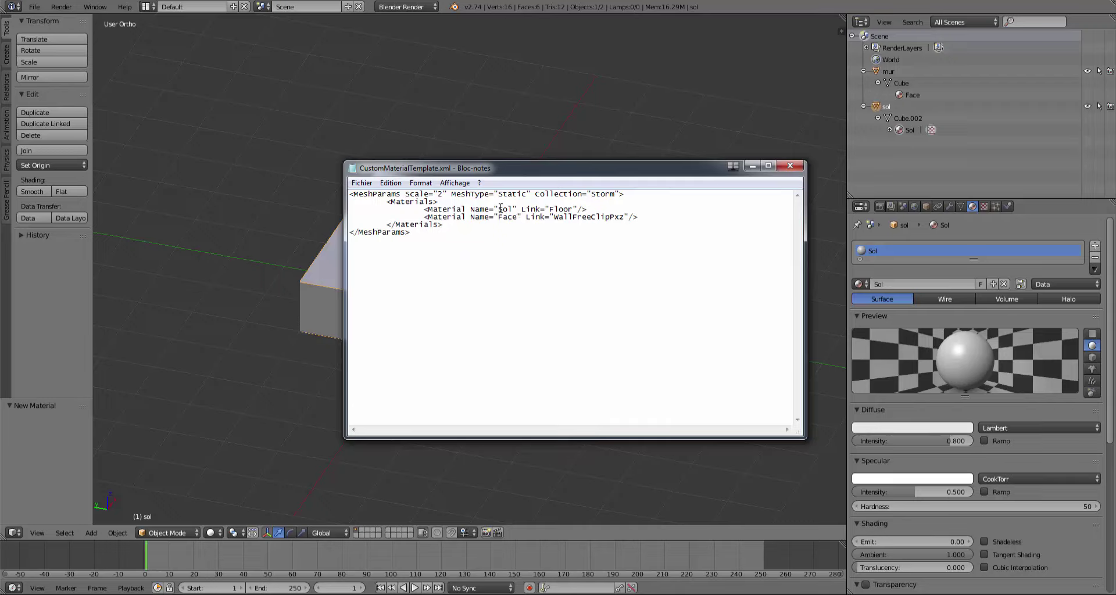
Step: Check that Blender's wall and floor materials are named Face and Sol, then return to Notepad
left_click_drag(499, 210, 517, 218)
left_click(912, 95)
double_click(911, 95)
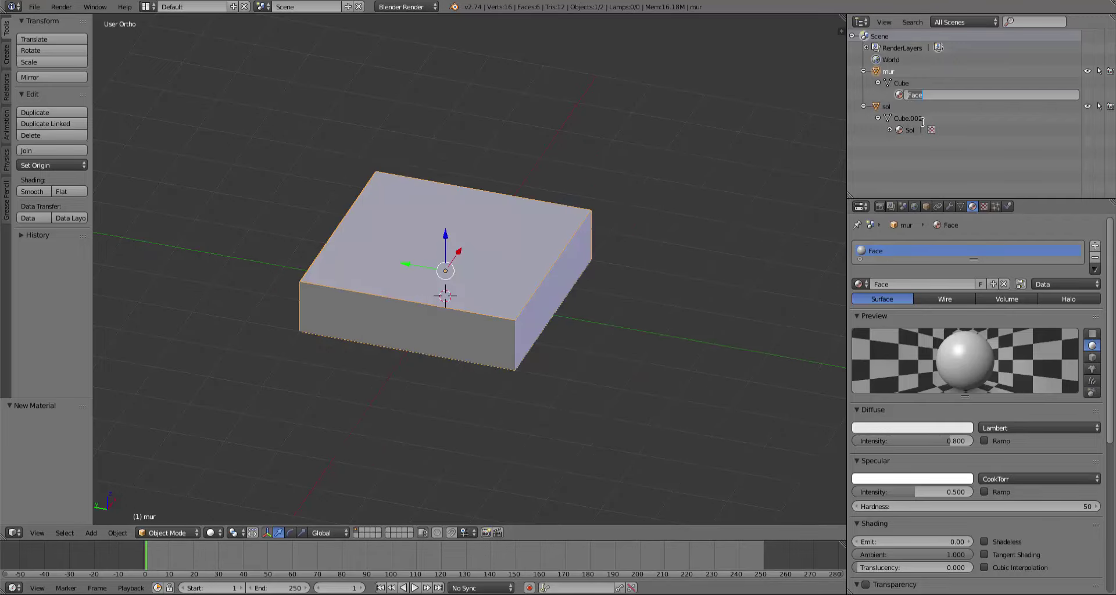
double_click(911, 131)
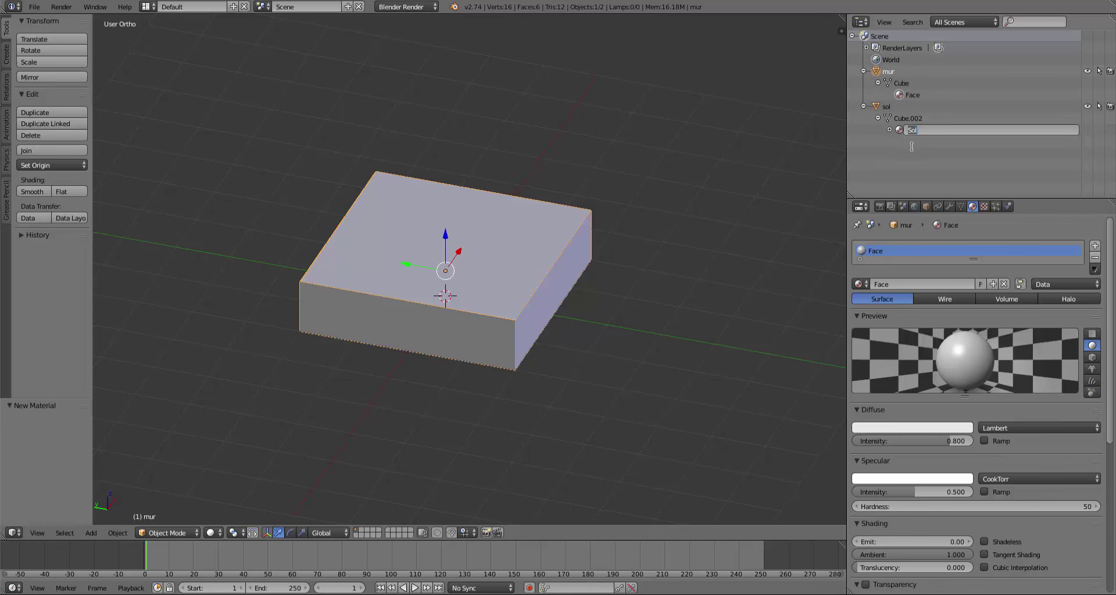
left_click(1067, 3)
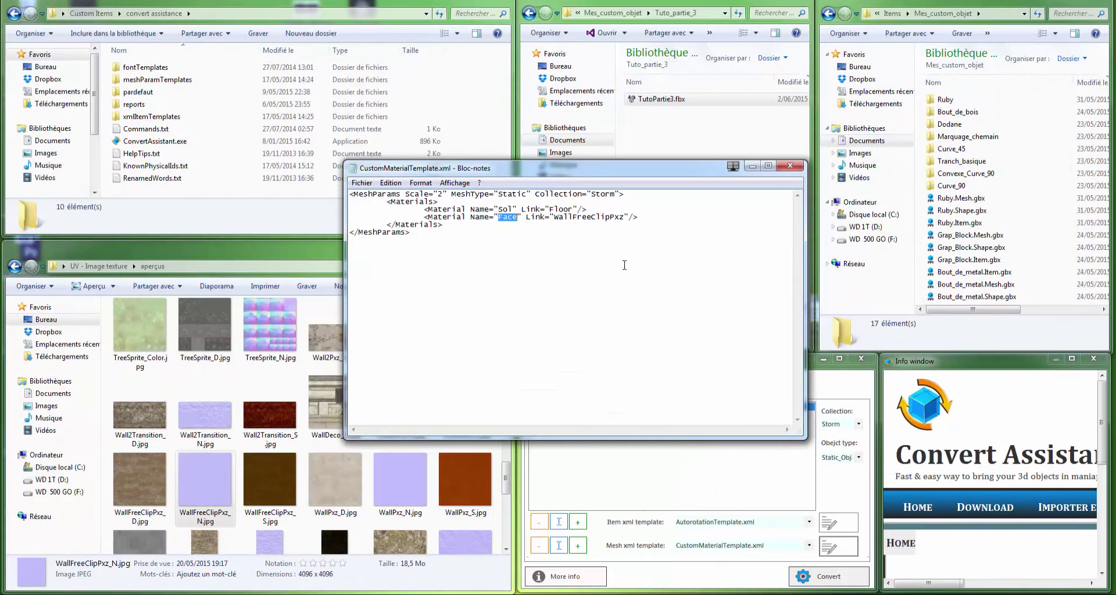
left_click(602, 218)
left_click_drag(549, 209, 573, 210)
double_click(555, 218)
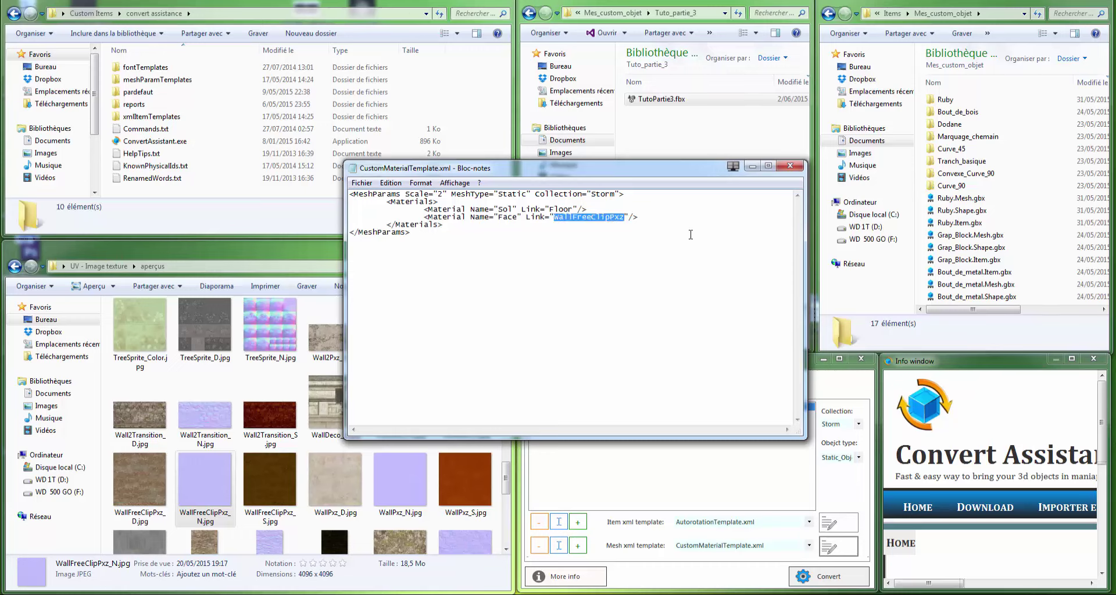
left_click(269, 417)
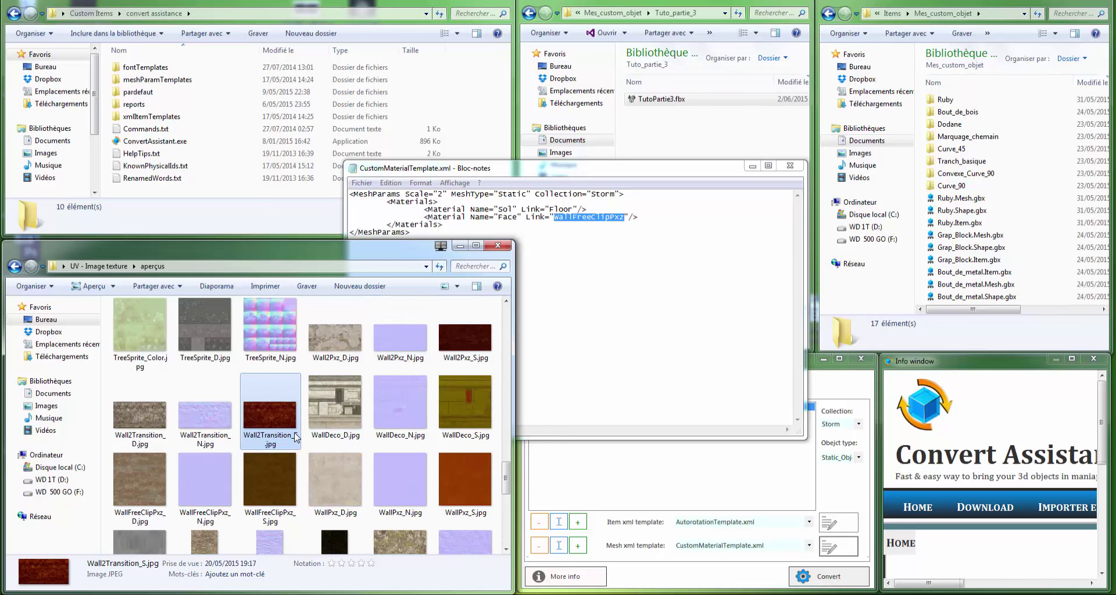
left_click_drag(297, 437, 212, 484)
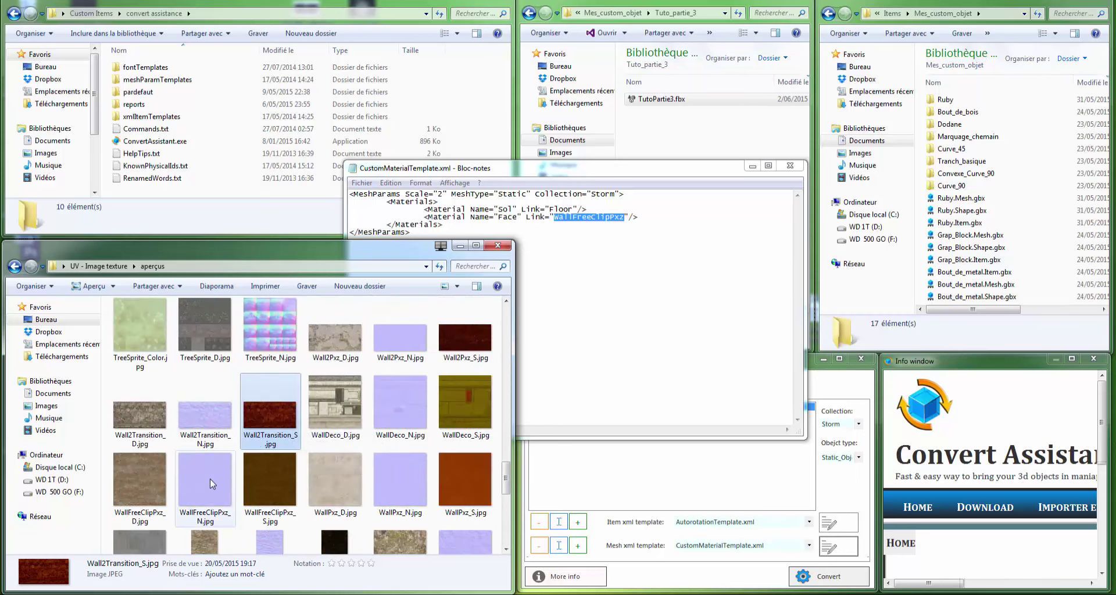
double_click(139, 482)
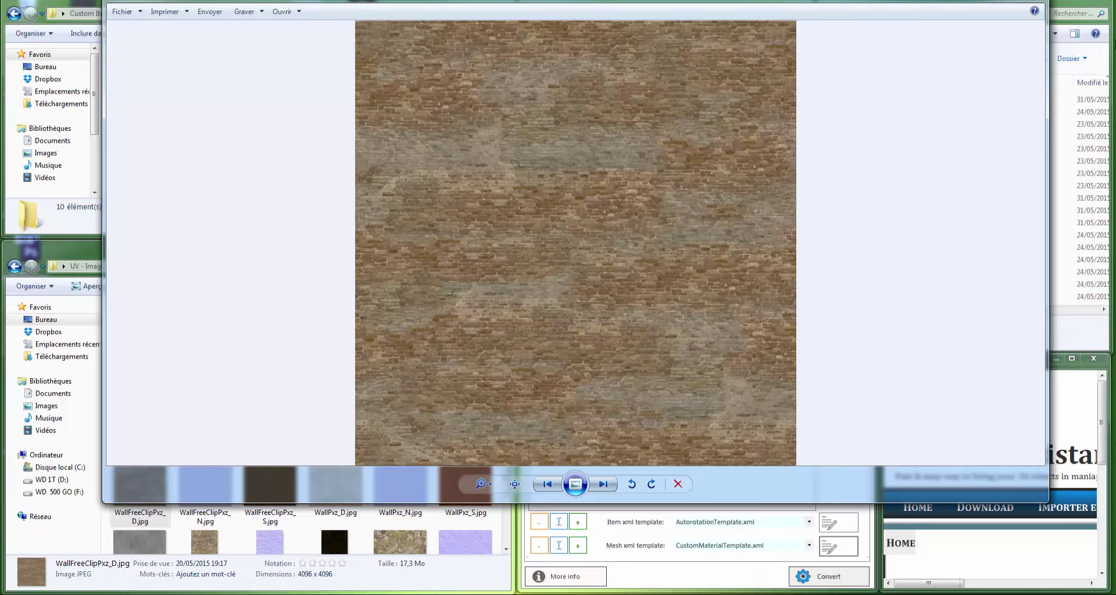
key("Escape")
scroll(393, 373, "up", 5)
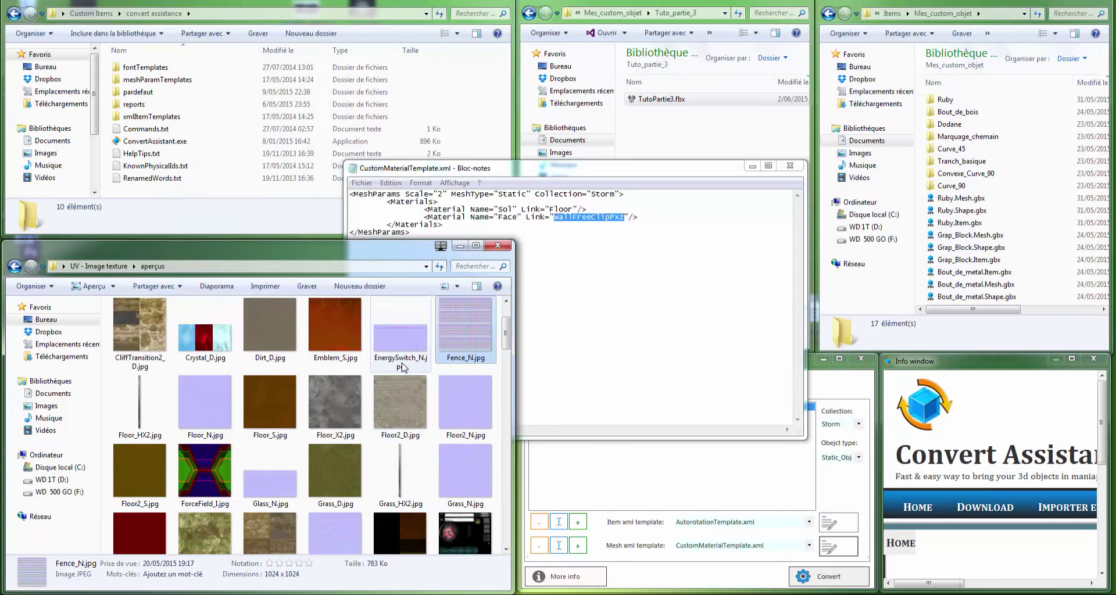
double_click(349, 371)
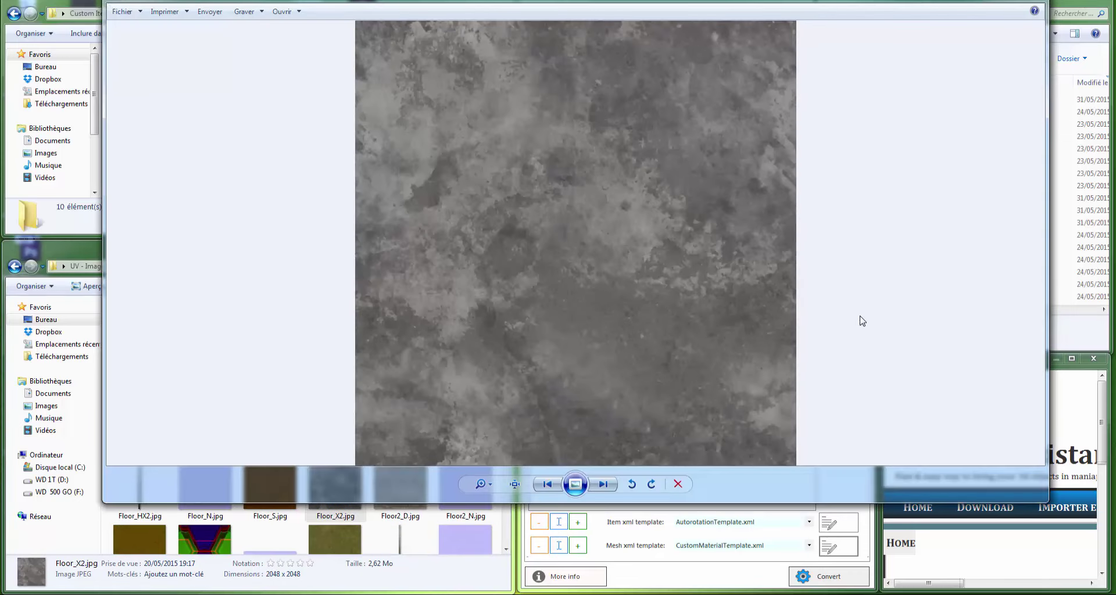
key("Escape")
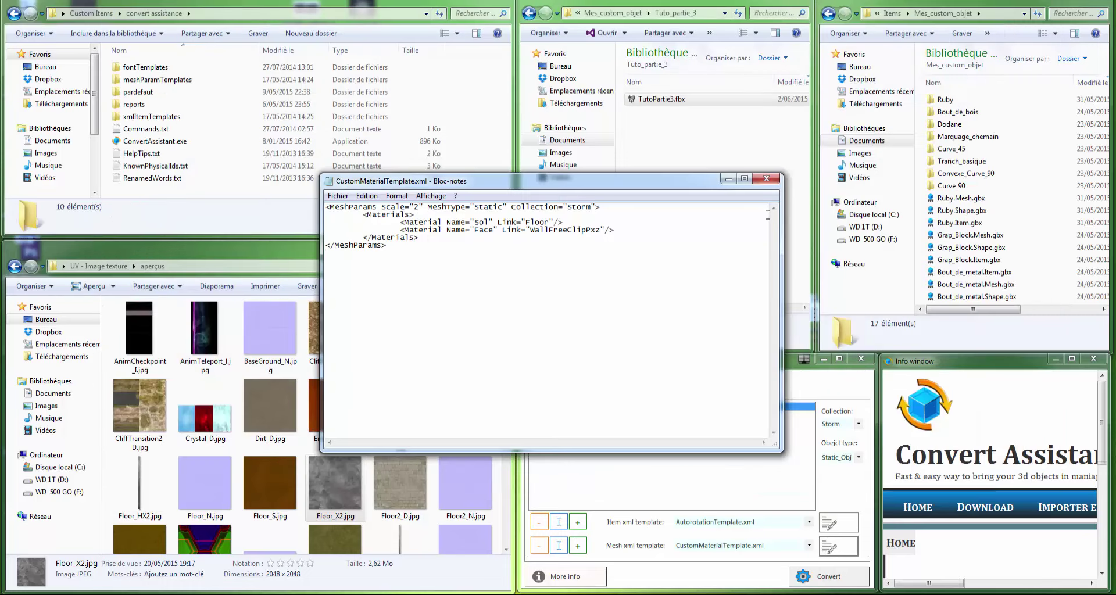
Step: Swap the material template for AutorotationTemplate.xml and select its AuthorName value
left_click(766, 179)
left_click(843, 525)
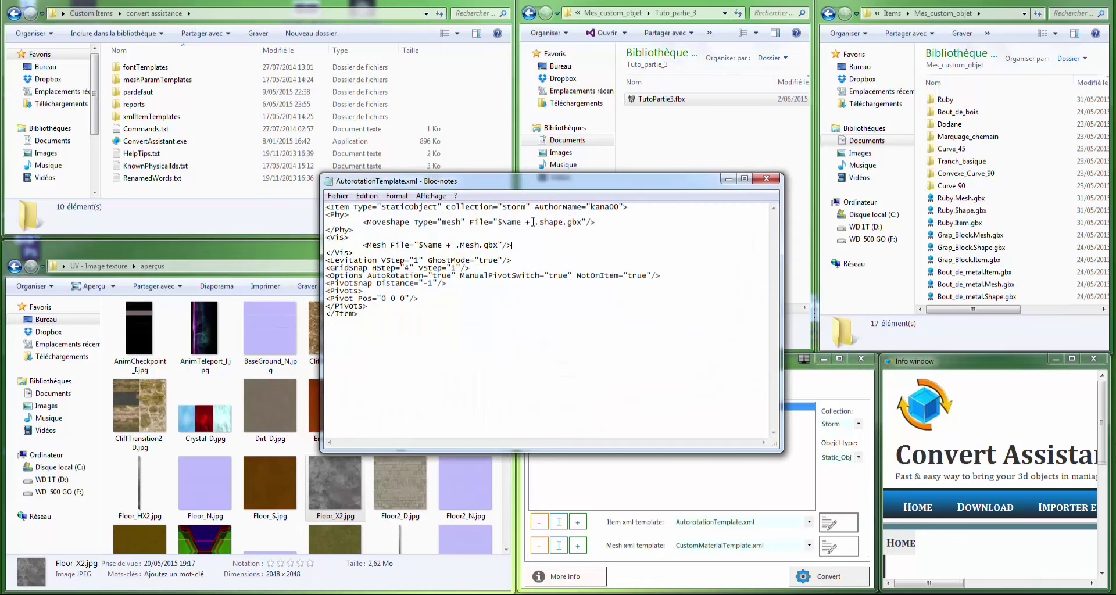
left_click(534, 207)
left_click_drag(591, 208, 619, 208)
Step: Highlight the <Phy>, <Vis> and Levitation–Pivots sections, then show the Scale explanation slide
left_click_drag(352, 229, 317, 214)
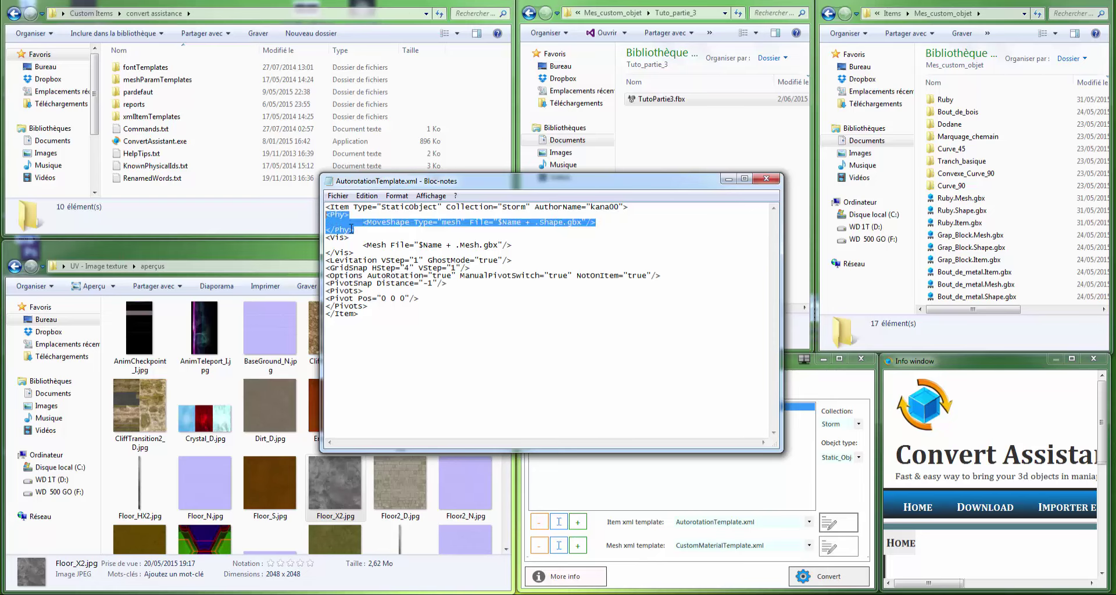
left_click_drag(354, 254, 318, 237)
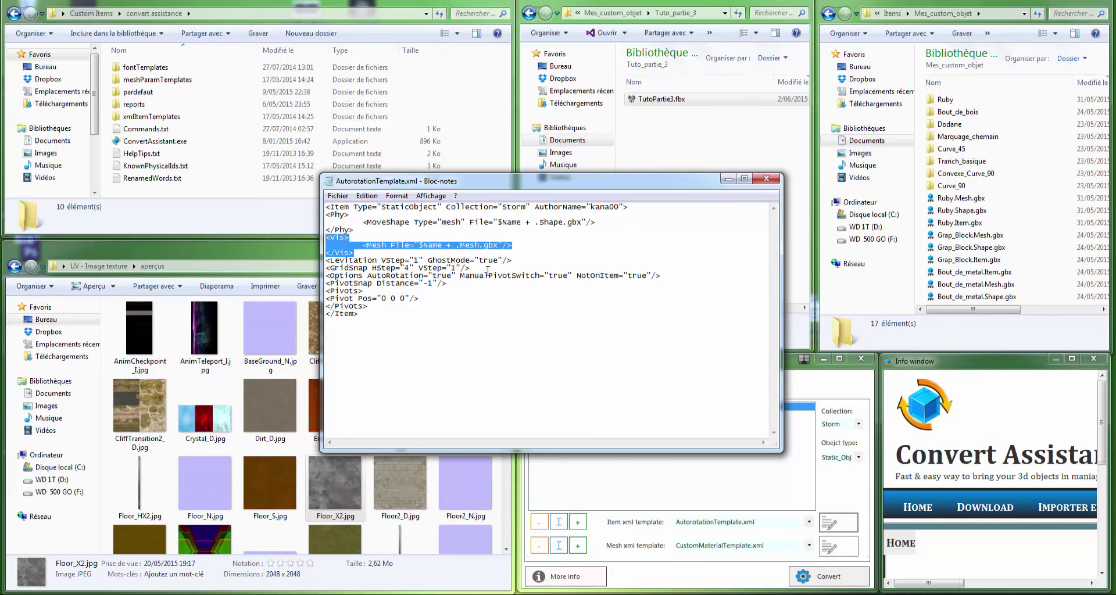
left_click(382, 307)
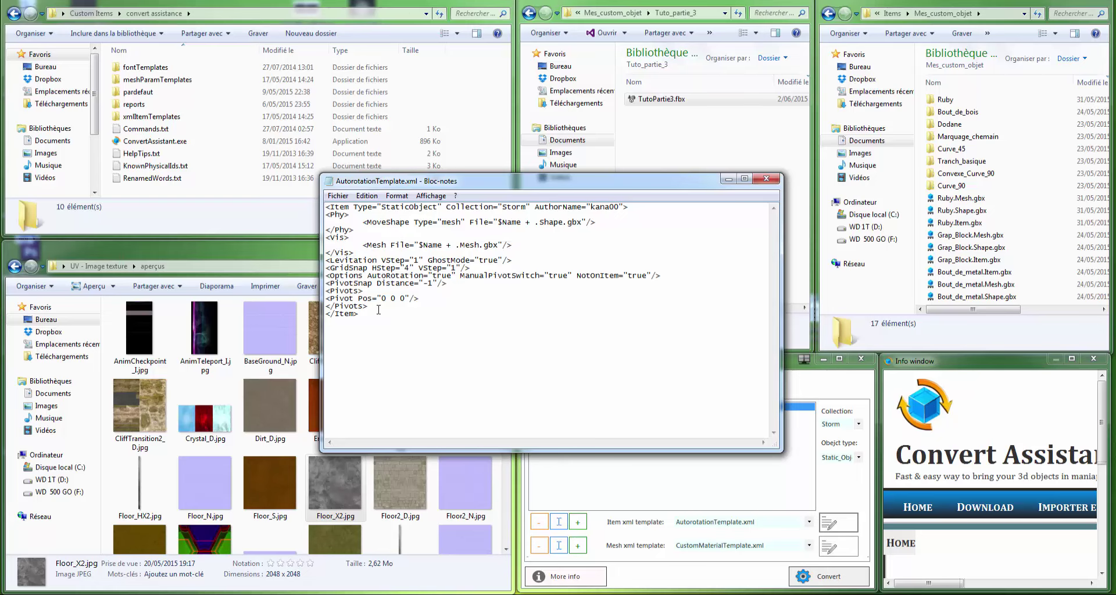
left_click_drag(369, 306, 316, 260)
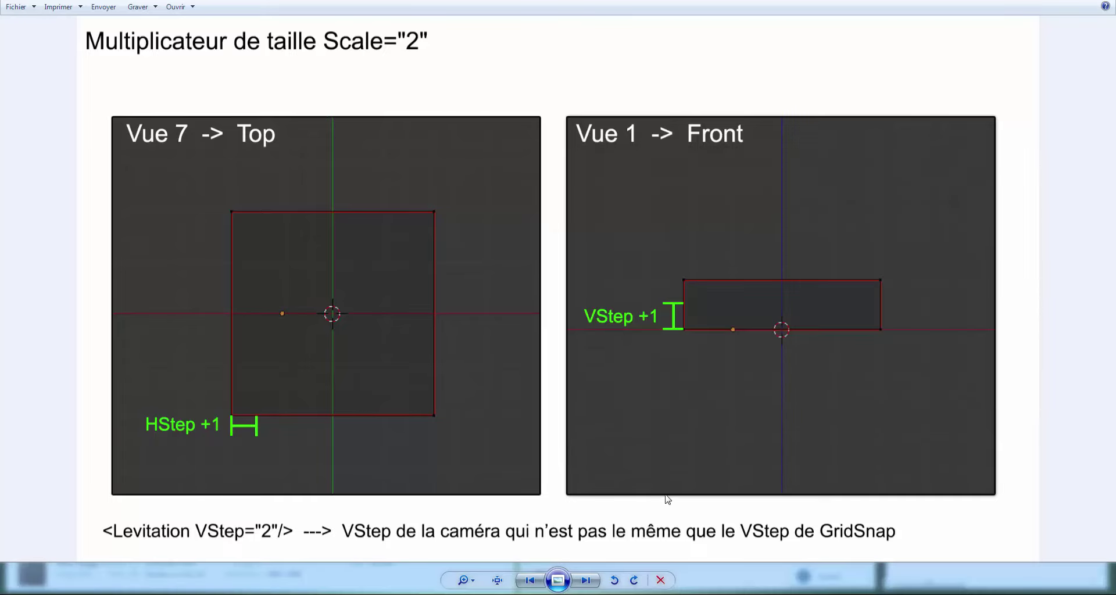
left_click(557, 580)
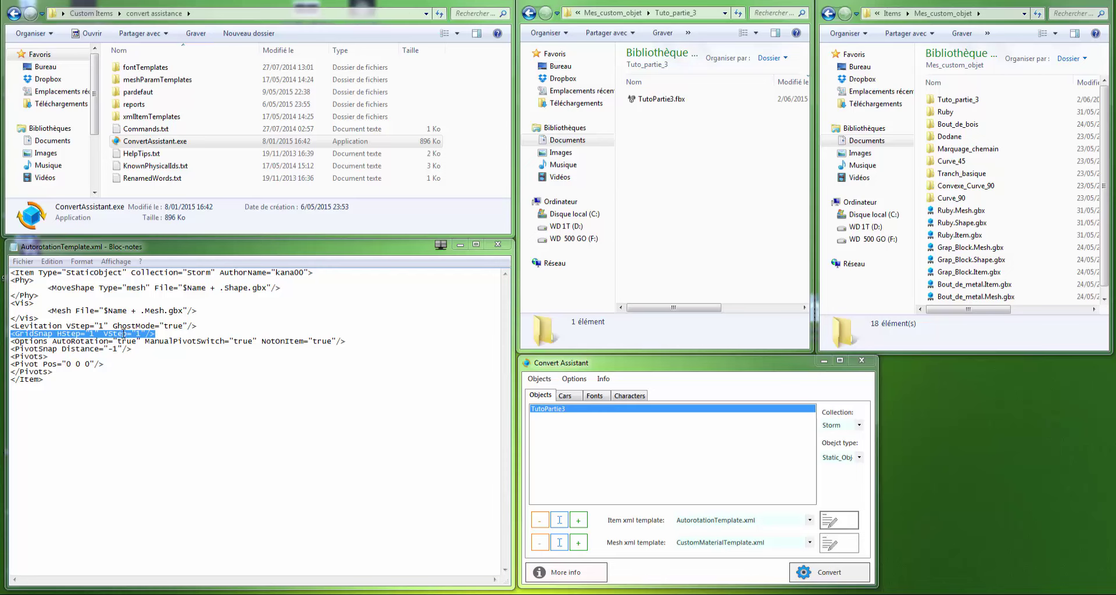
Step: Convert TutoPartie3 and verify the three generated .gbx files in the Tuto_partie_3 folder
left_click(838, 567)
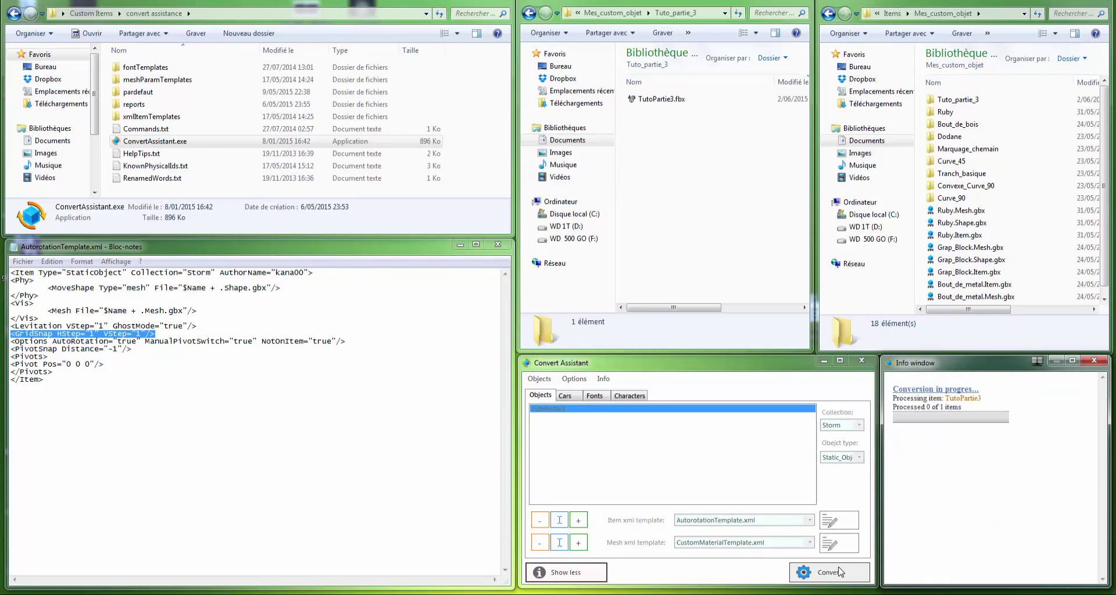
scroll(988, 464, "down", 5)
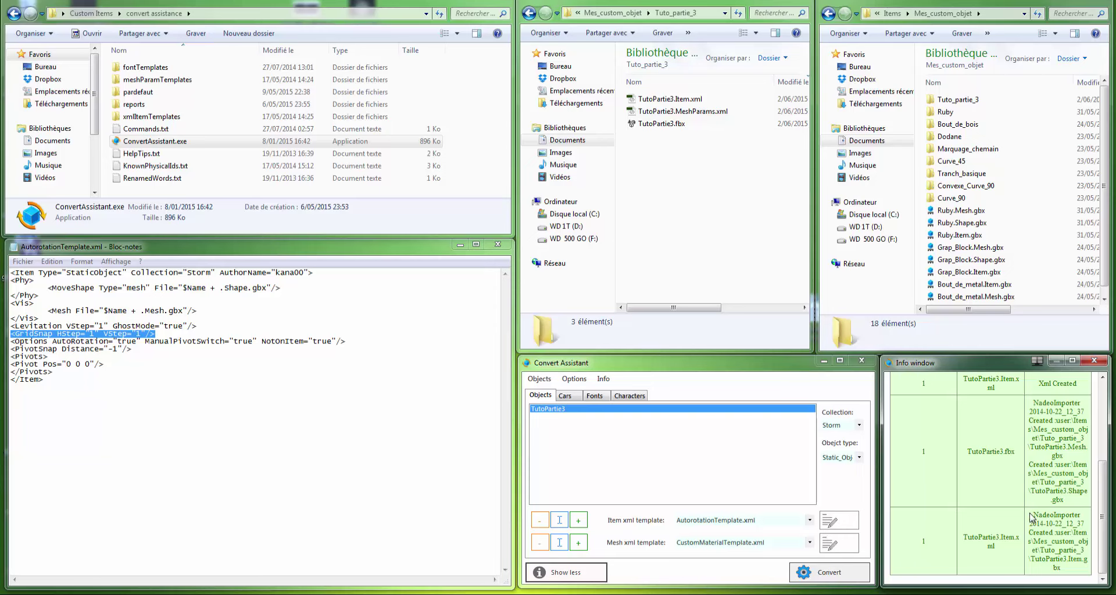
scroll(1031, 516, "up", 3)
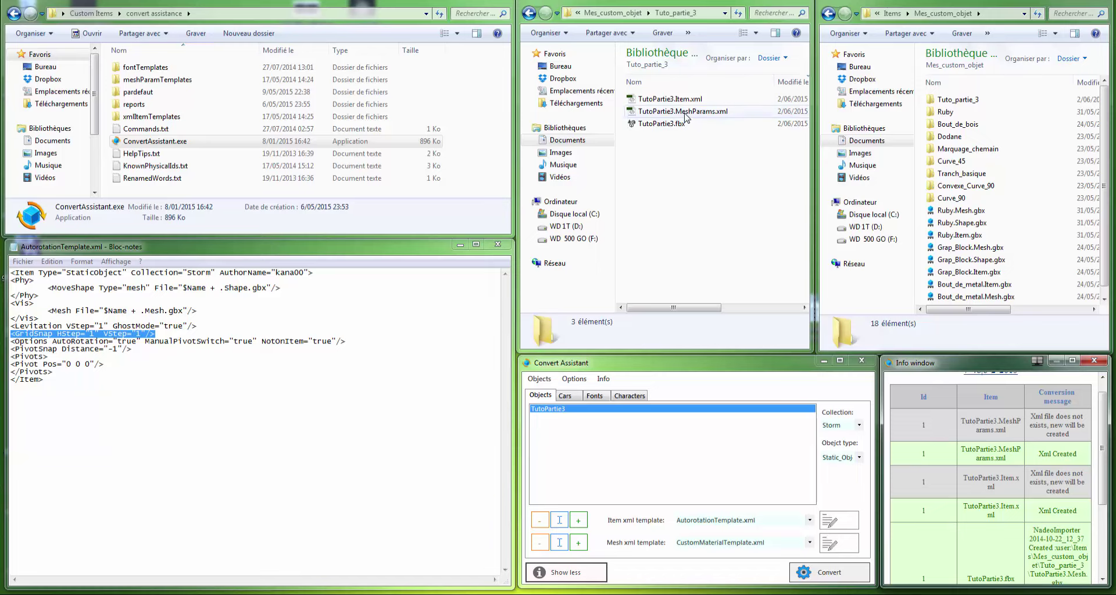
double_click(960, 100)
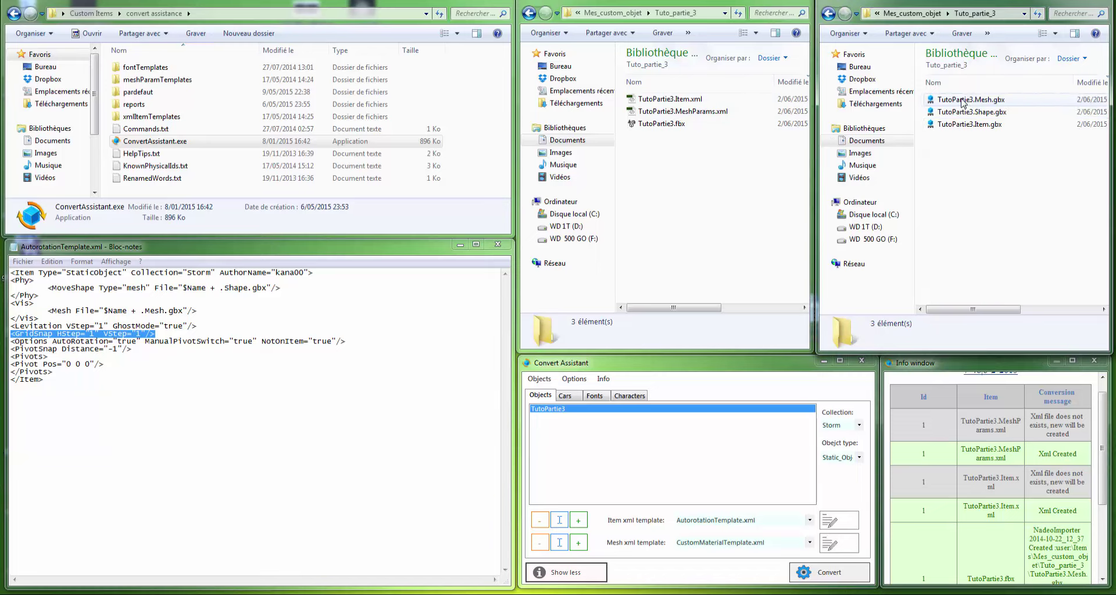
left_click_drag(982, 144, 931, 94)
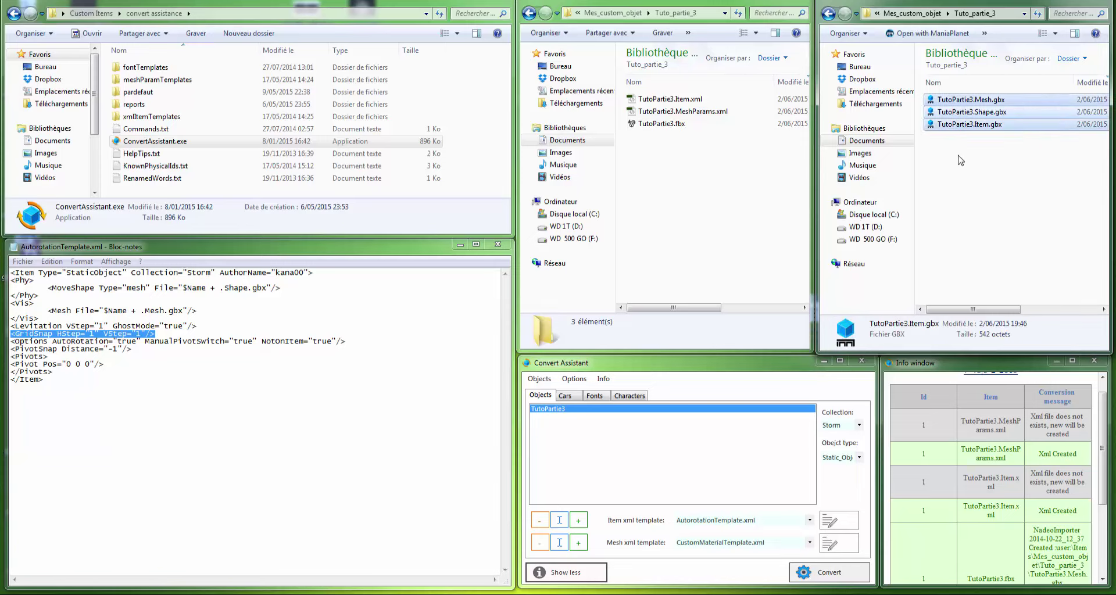
left_click(974, 204)
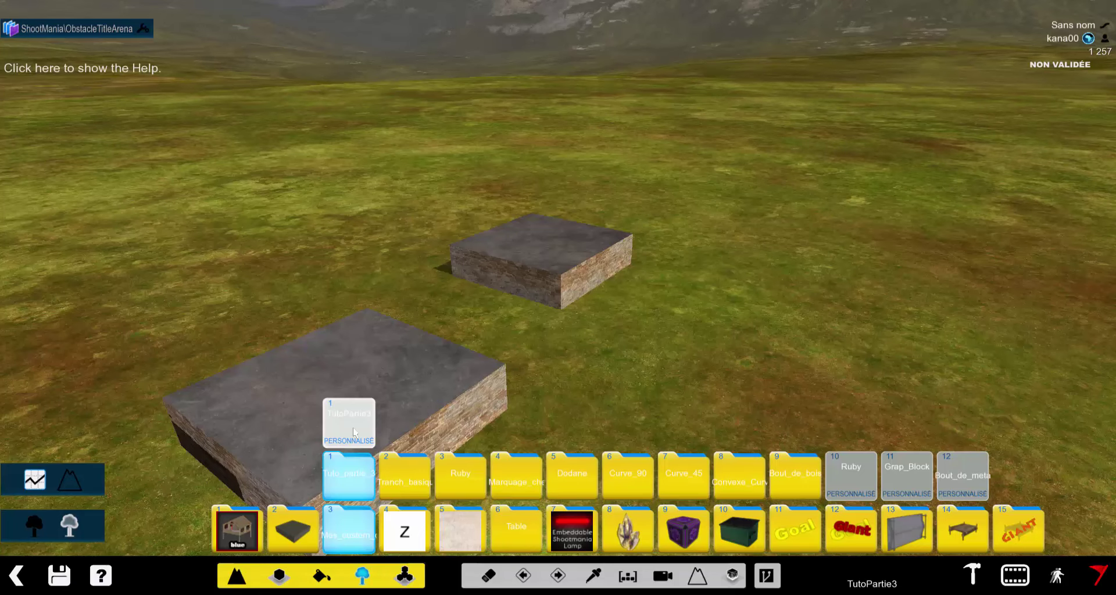
Step: Pick the TutoPartie3 item, test-run on foot from the block, and return to the editor
left_click(353, 431)
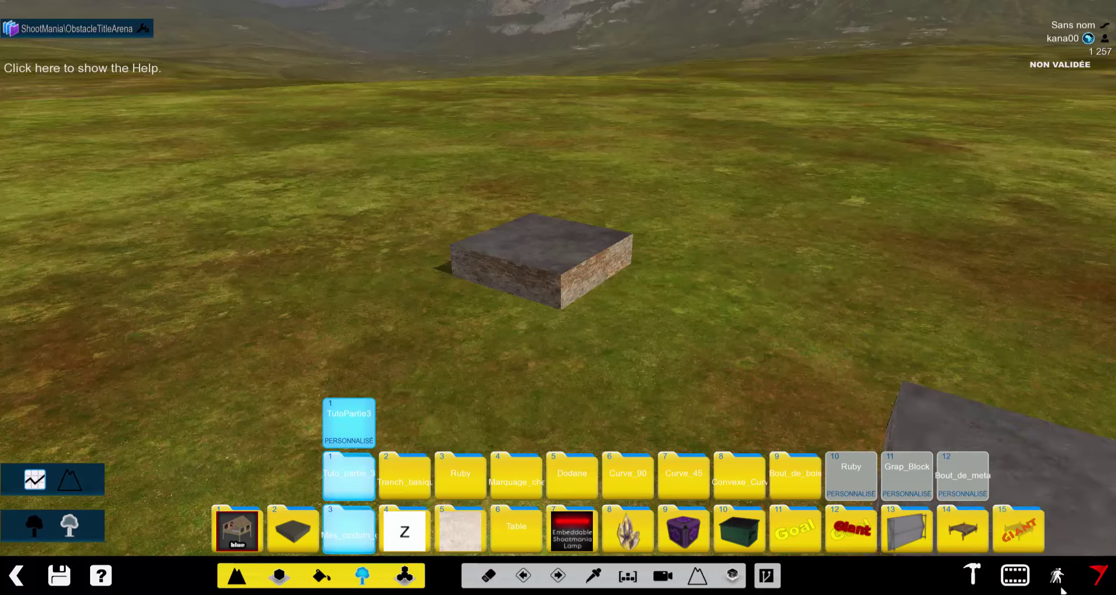
left_click(1056, 575)
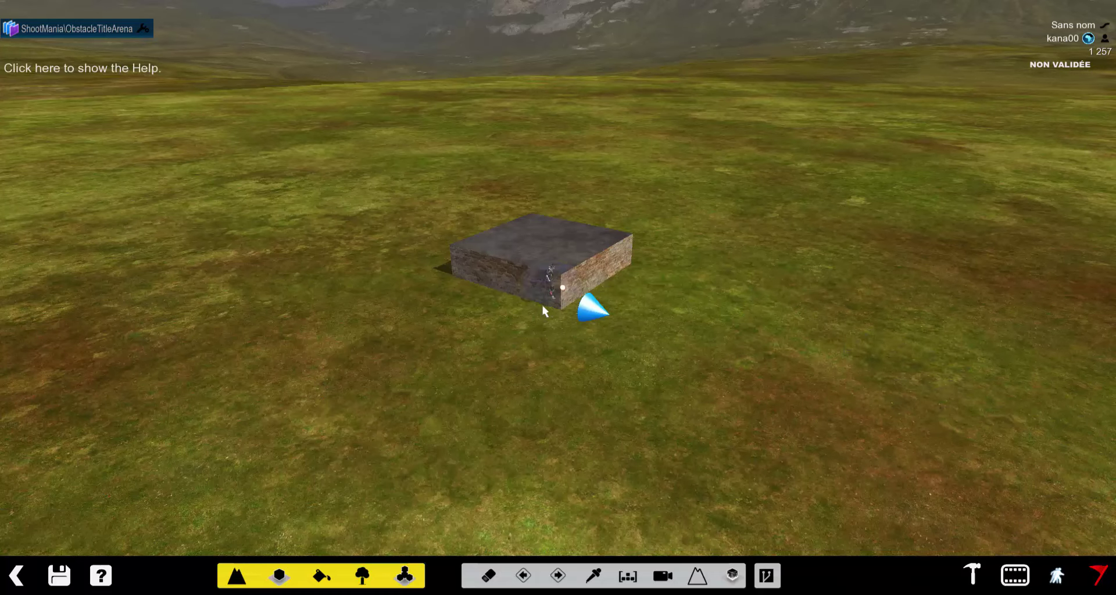
left_click(508, 377)
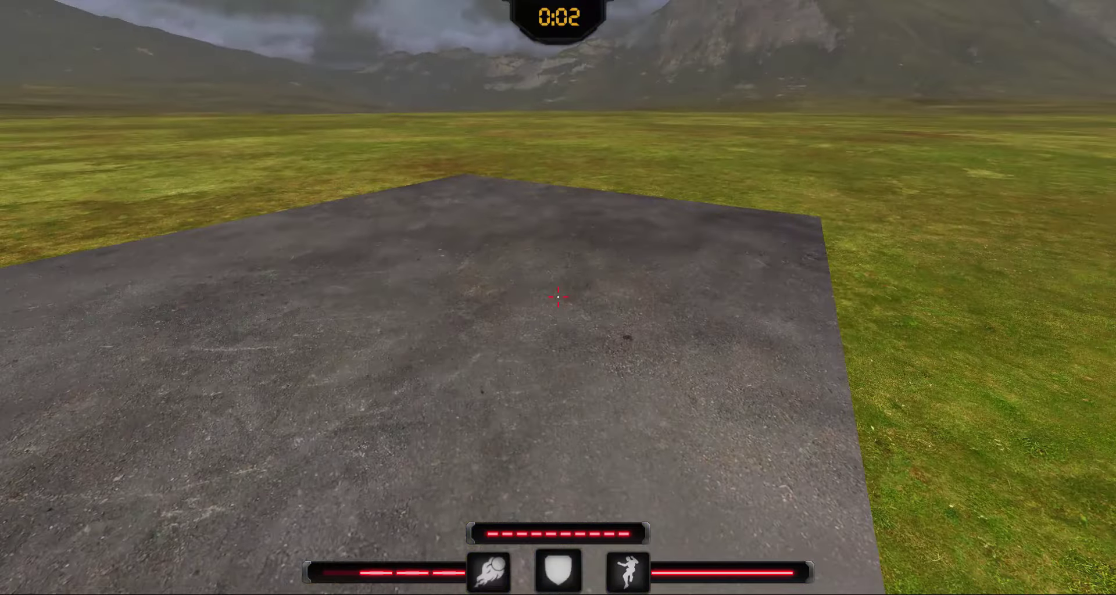
key("s")
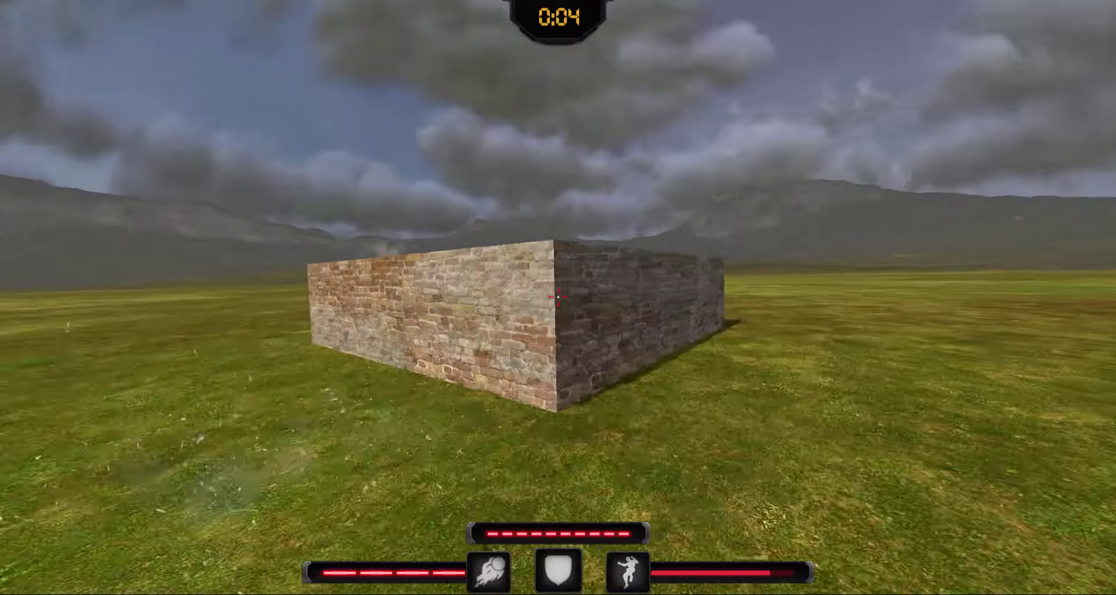
key("Escape")
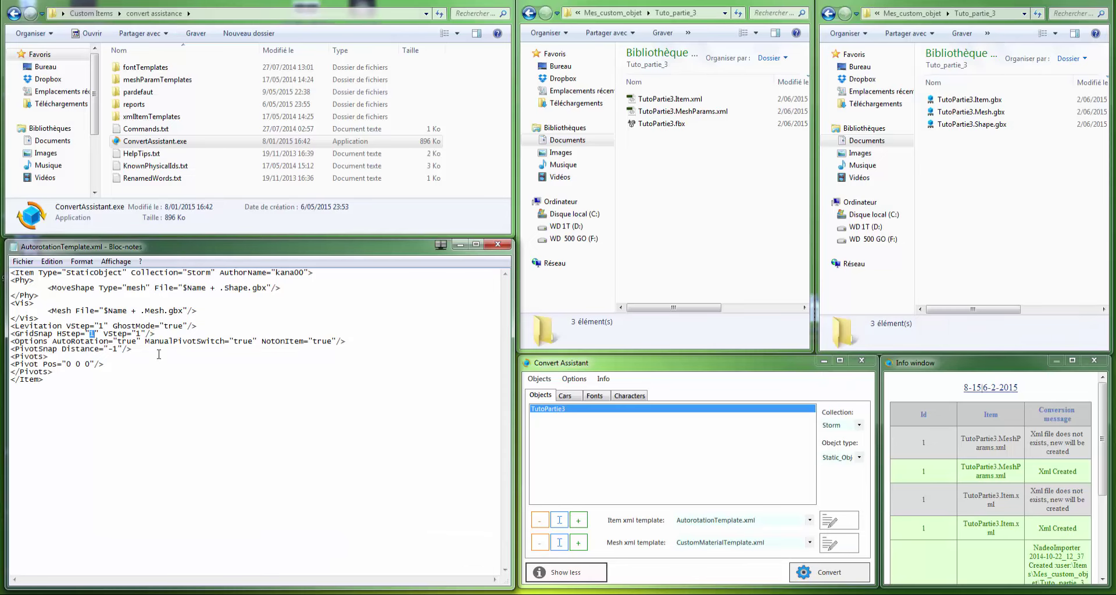
Step: Set GridSnap HStep to 4, delete TutoPartie3.Item.xml and MeshParams.xml, and reconvert TutoPartie3
type("4")
left_click(673, 100)
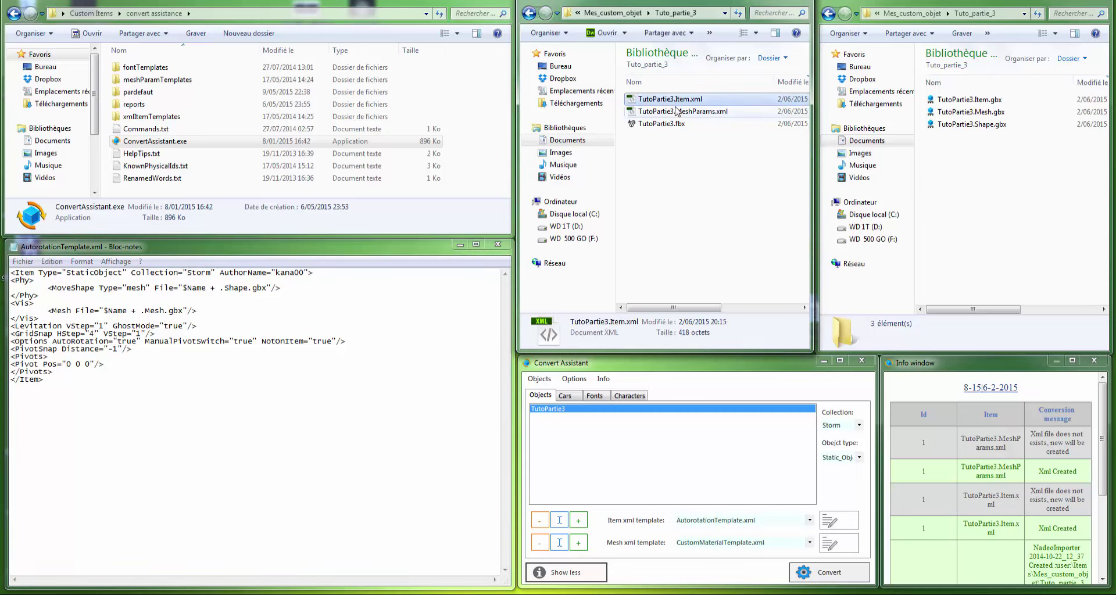
left_click(676, 111, "shift")
key("Delete")
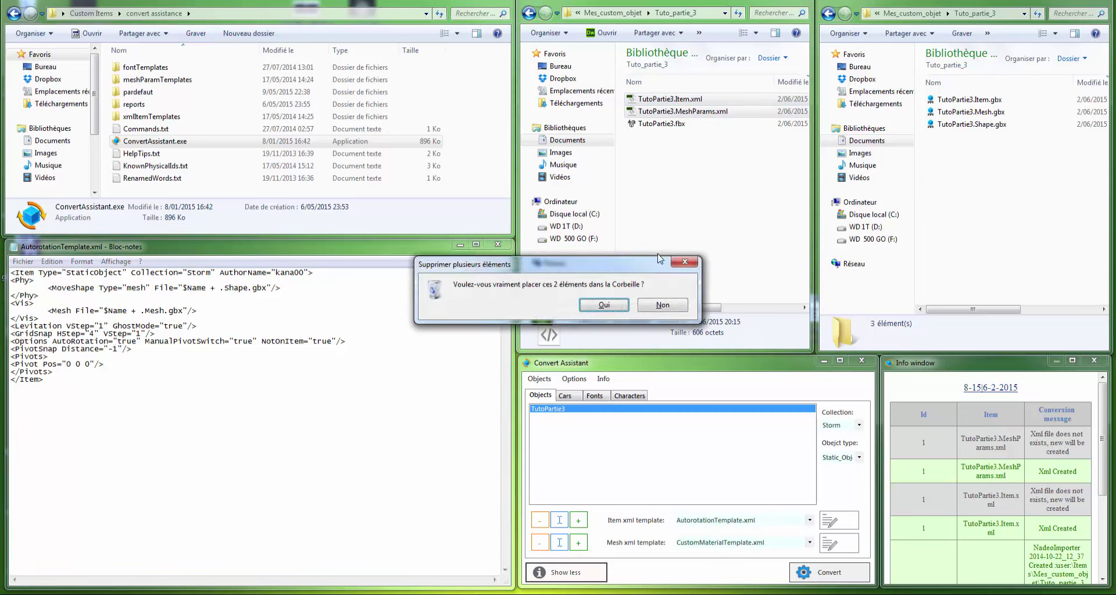
key("Return")
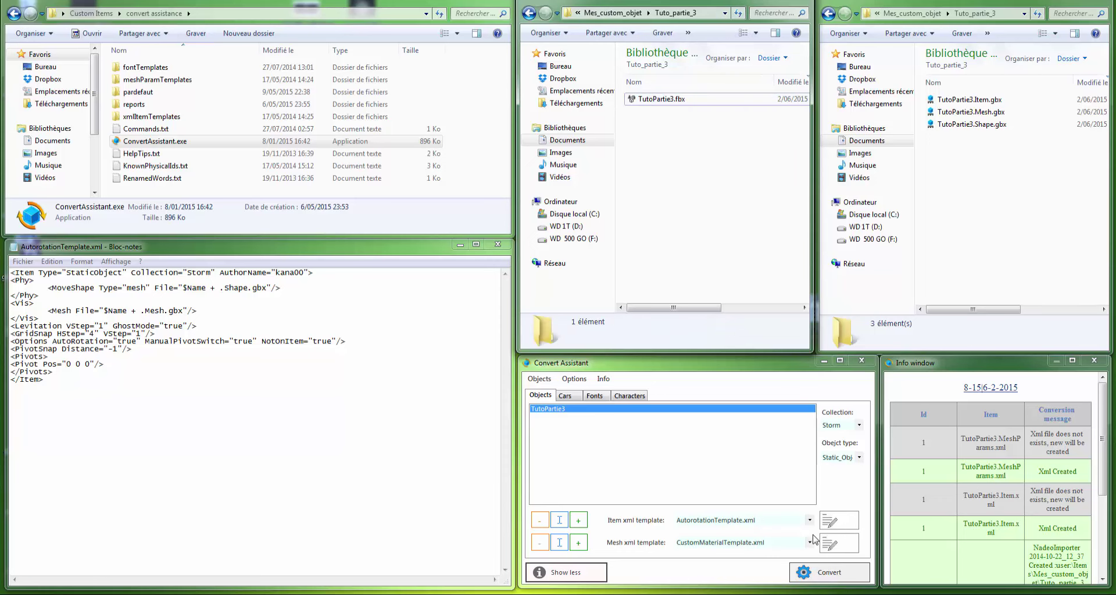
left_click(831, 573)
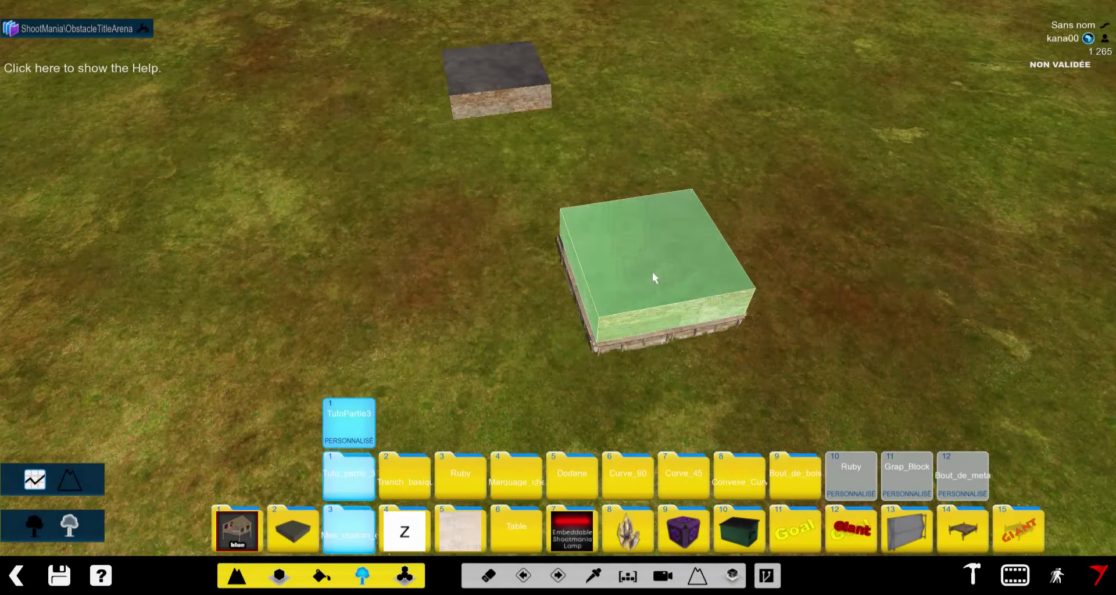
Step: Quit the current map editor without saving and return to the ManiaPlanet hub
key("Escape")
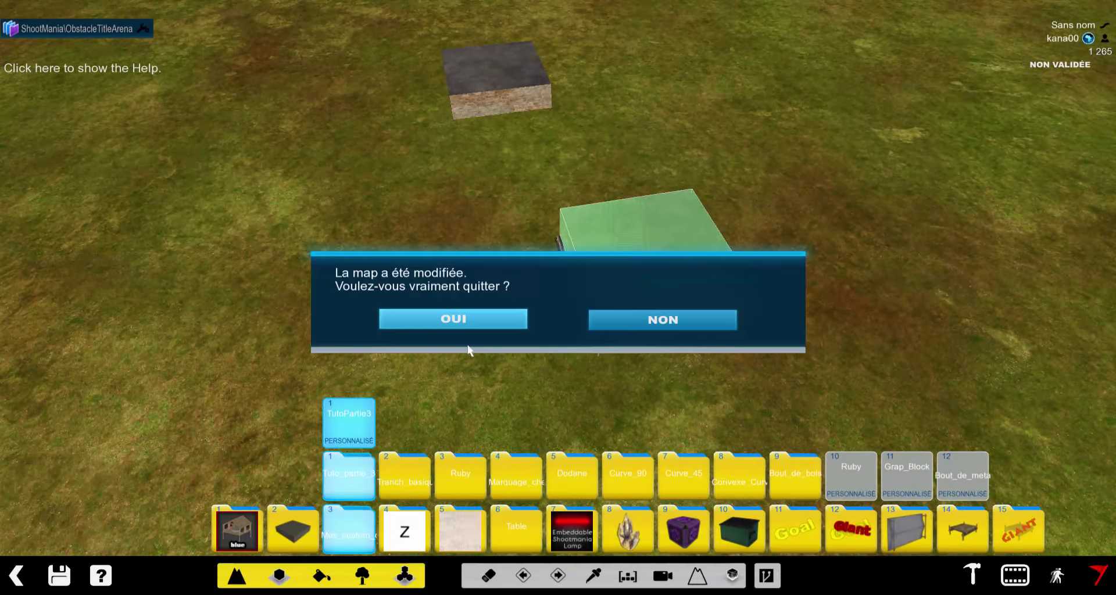
left_click(462, 324)
key("Escape")
key("Escape")
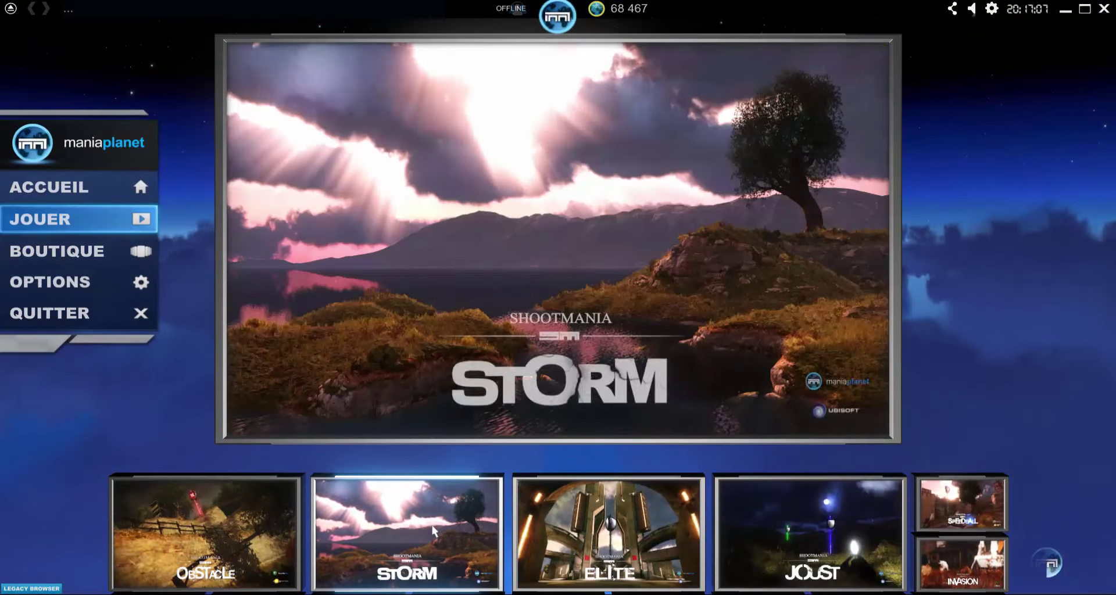
Step: Start a new Storm map in the advanced editor and place TutoPartie3 blocks edge to edge
left_click(434, 531)
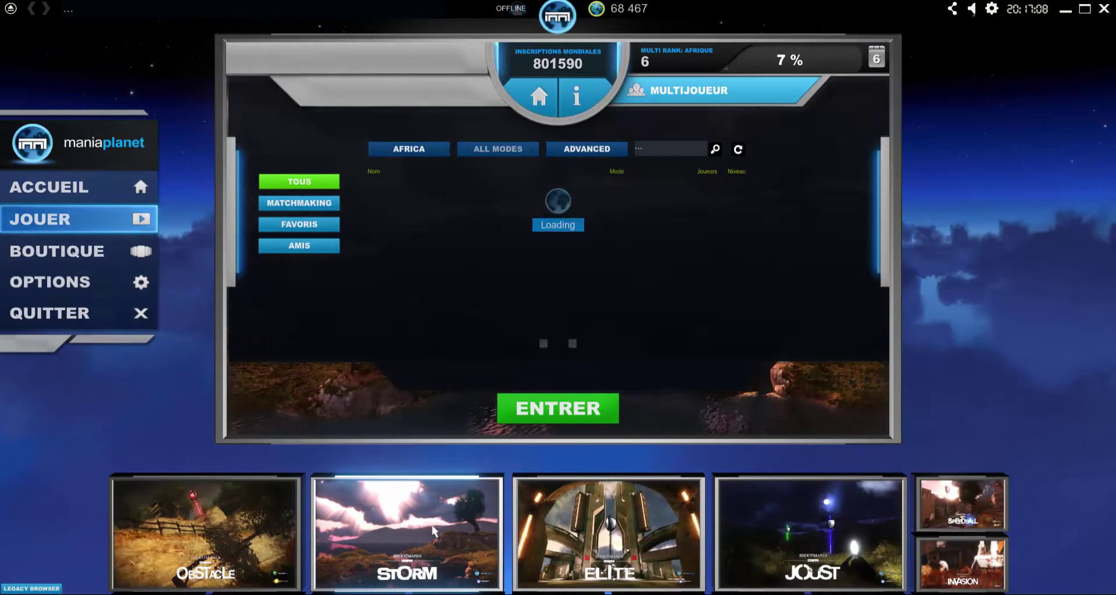
left_click(552, 420)
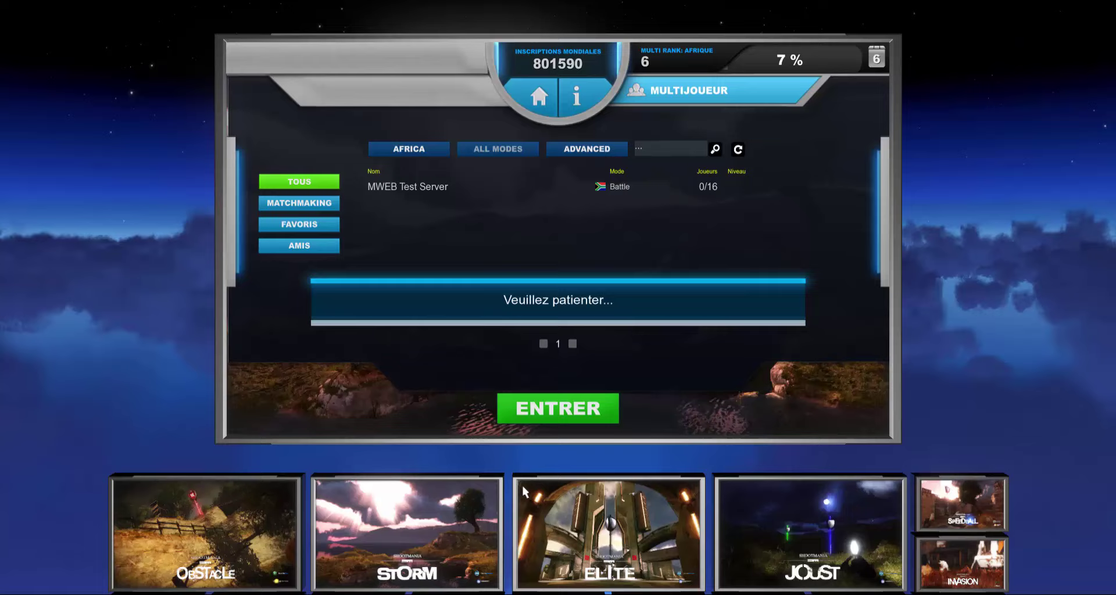
left_click(461, 514)
left_click(138, 456)
left_click(61, 225)
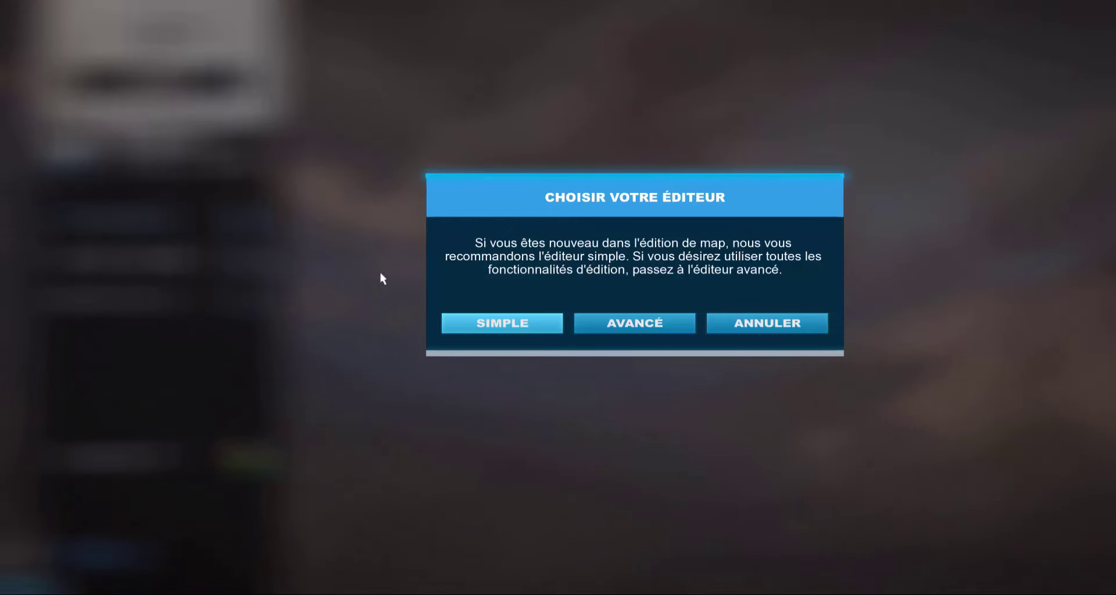
left_click(593, 323)
left_click(489, 317)
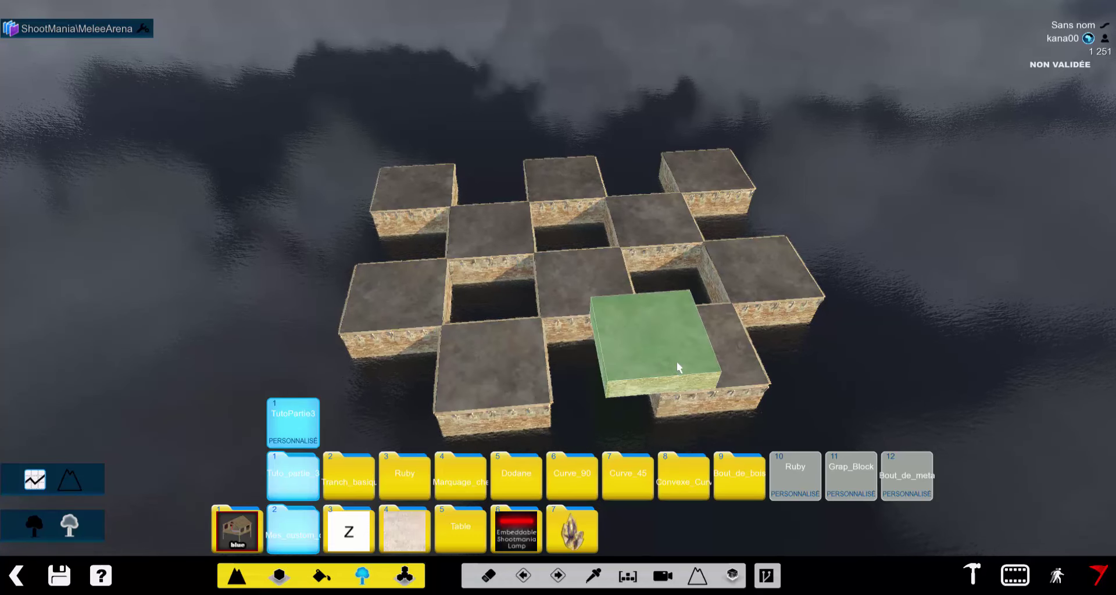
left_click(756, 348)
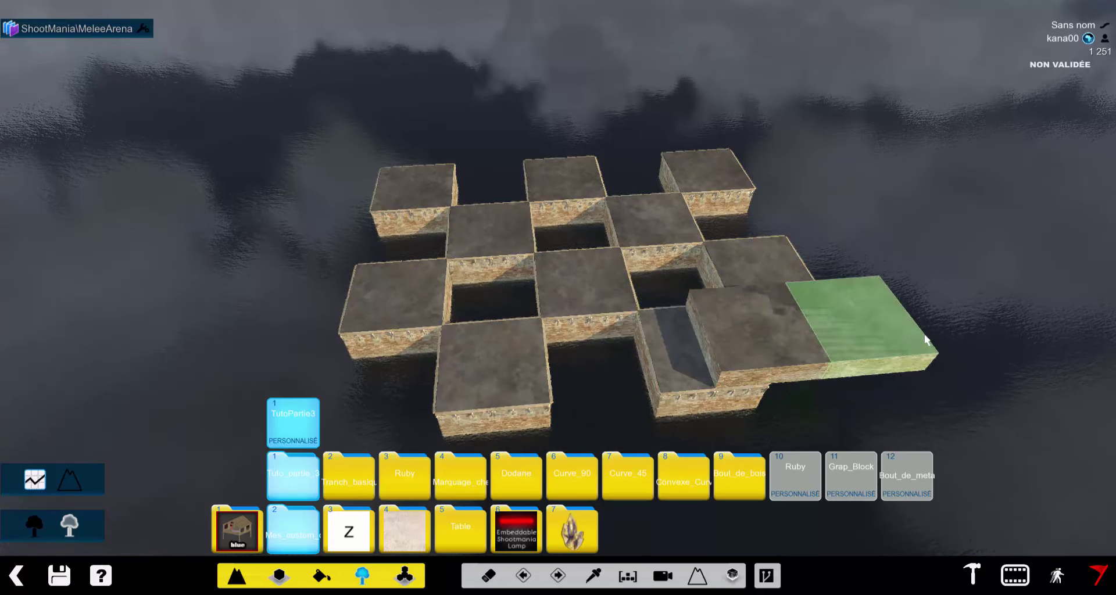
left_click(633, 355)
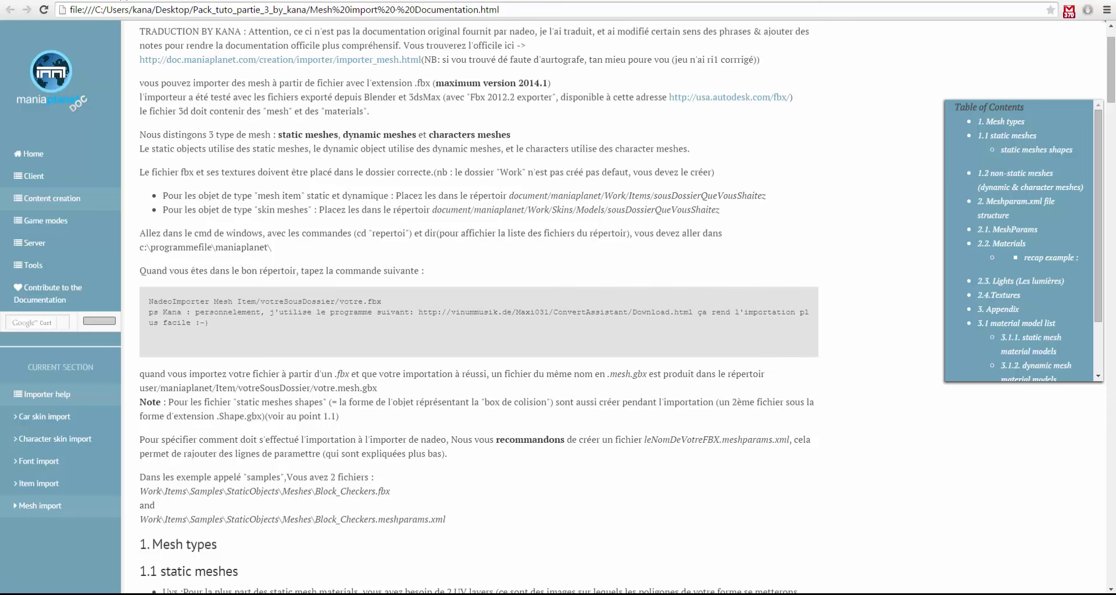
Step: Switch to the Item import documentation tab and scroll to the Item.xml structure section
left_click(93, 2)
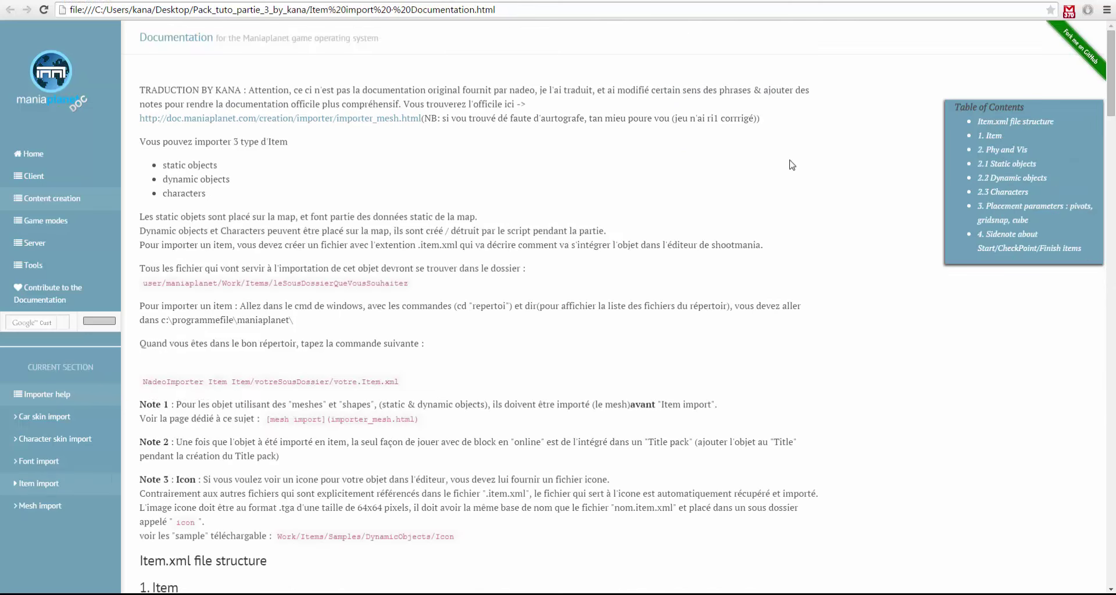
scroll(790, 164, "down", 4)
scroll(767, 168, "down", 2)
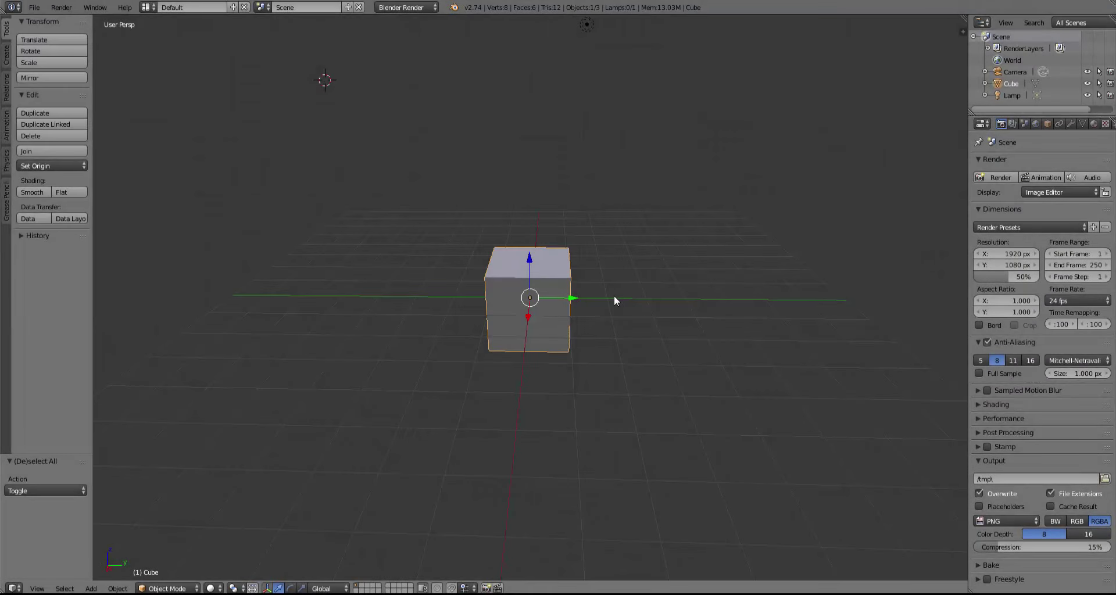
Step: In an orthographic view, enter Edit Mode and select only the cube's right-hand face
scroll(599, 337, "down", 2)
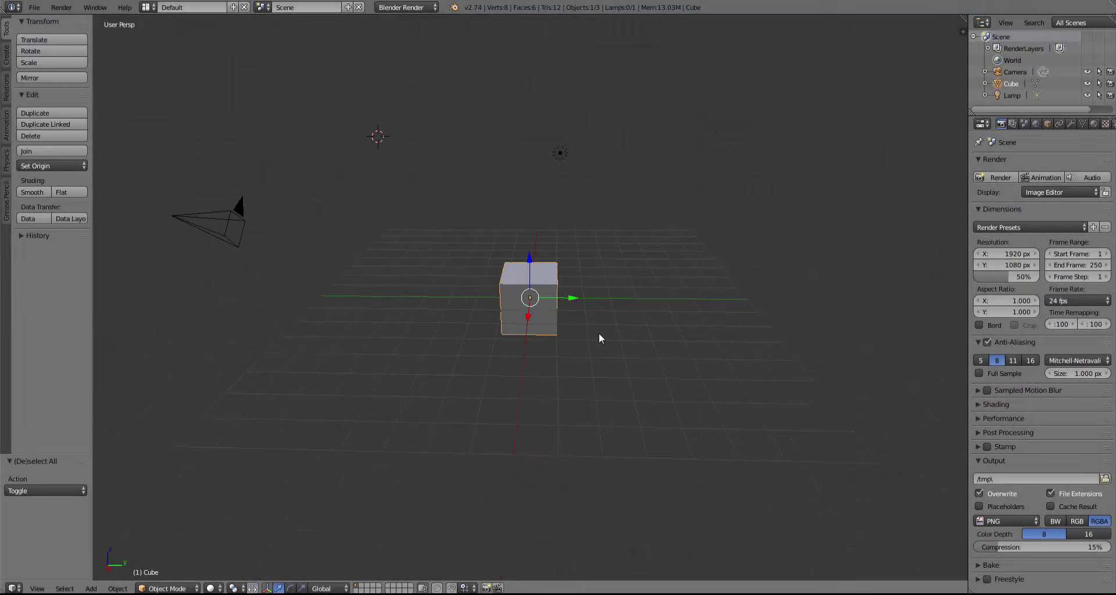
key("KP_5")
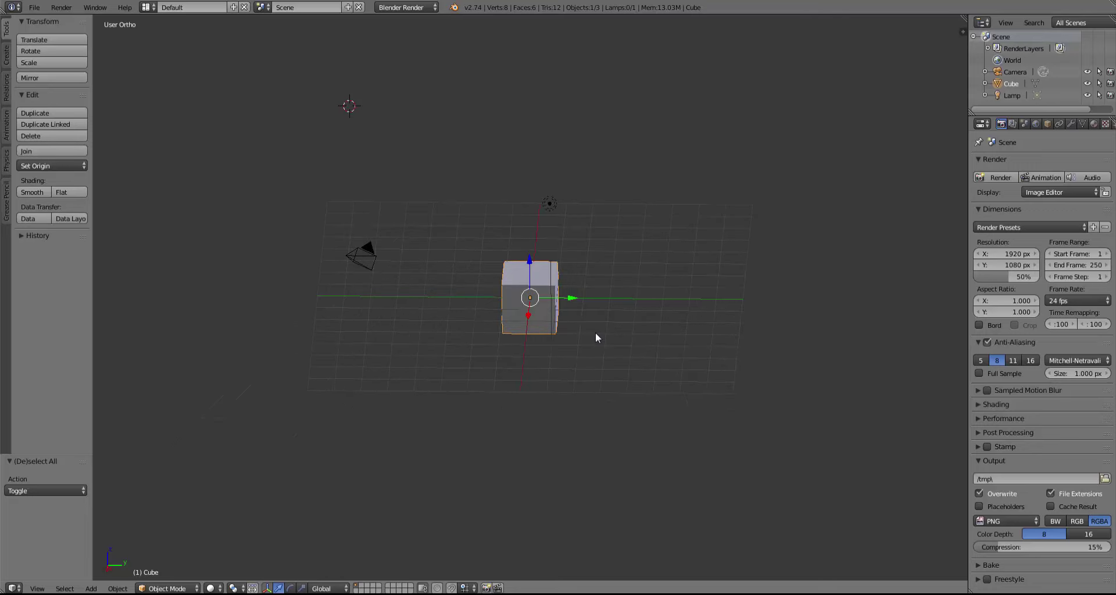
scroll(592, 331, "up", 3)
key("Tab")
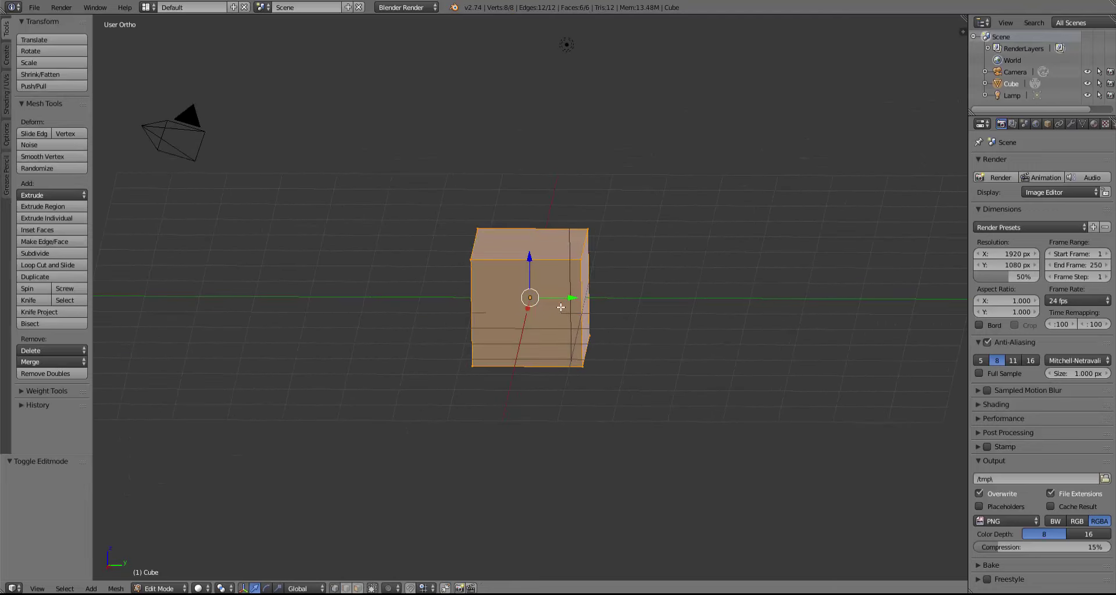
mouse_move(562, 271)
middle_mouse_down("shift")
mouse_move(537, 293)
mouse_move(605, 337)
middle_mouse_up("shift")
key("a")
left_click(549, 337)
middle_click_drag(645, 369, 621, 363)
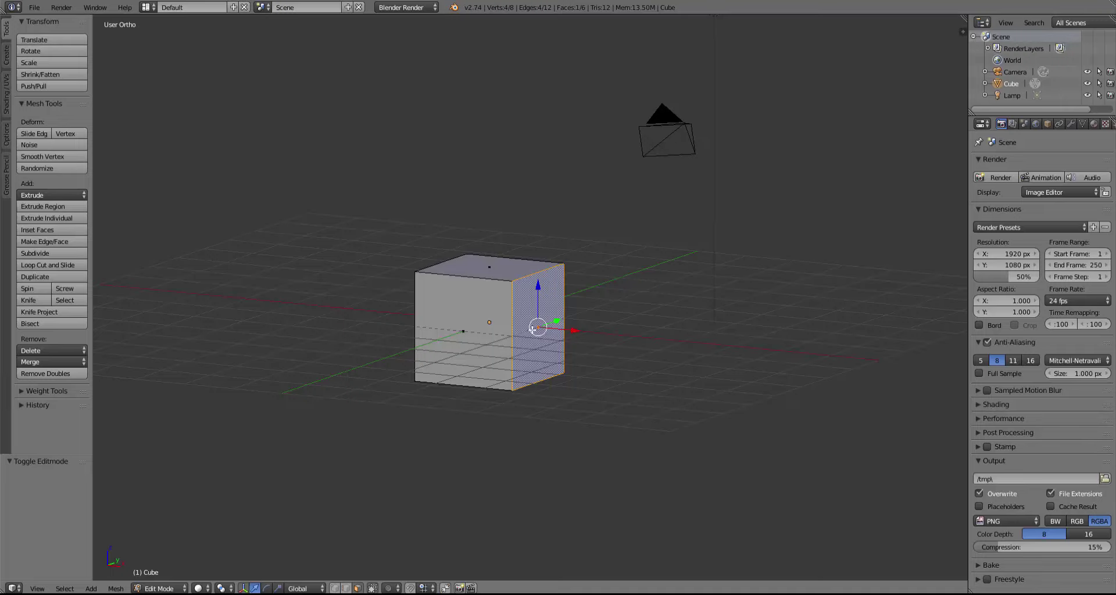
middle_click_drag(617, 440, 590, 476)
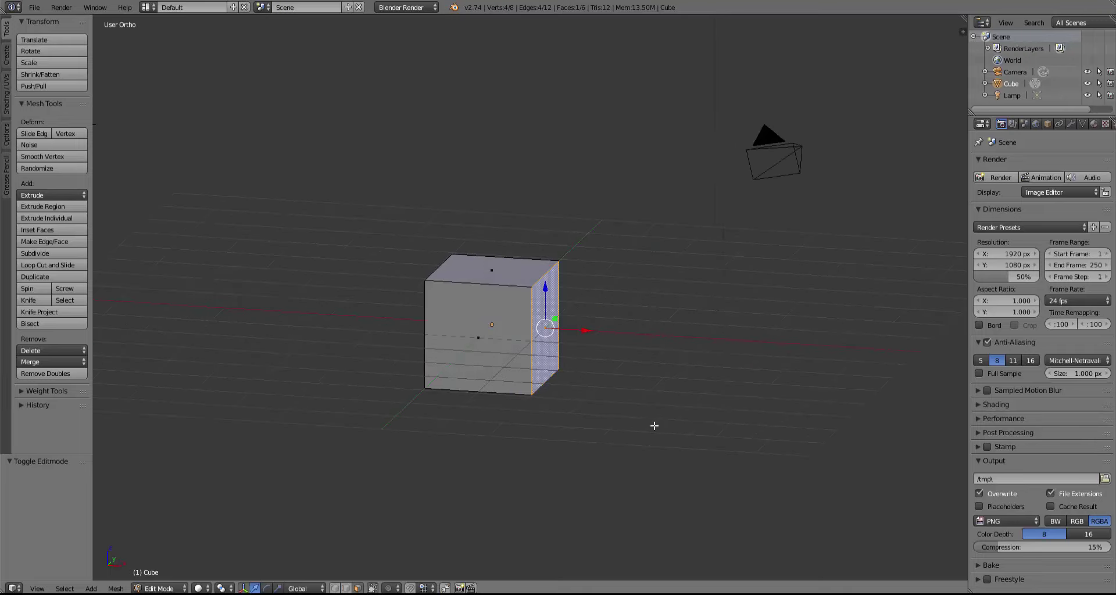
Step: Extrude the right face outward along the X axis, then undo the long extrusion
key("e")
right_click(616, 383)
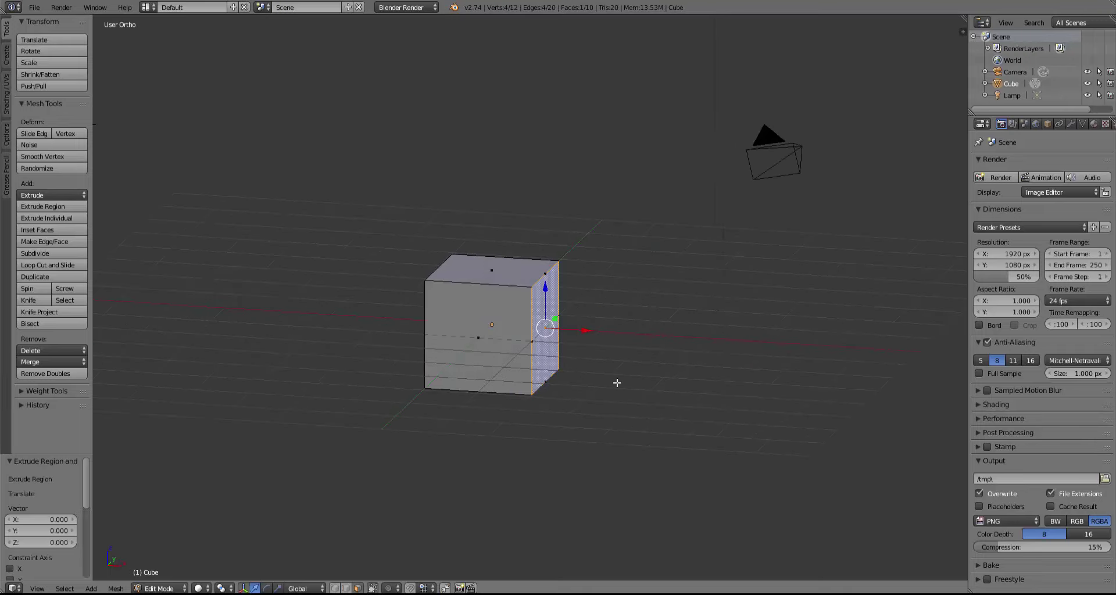
key("g")
key("x")
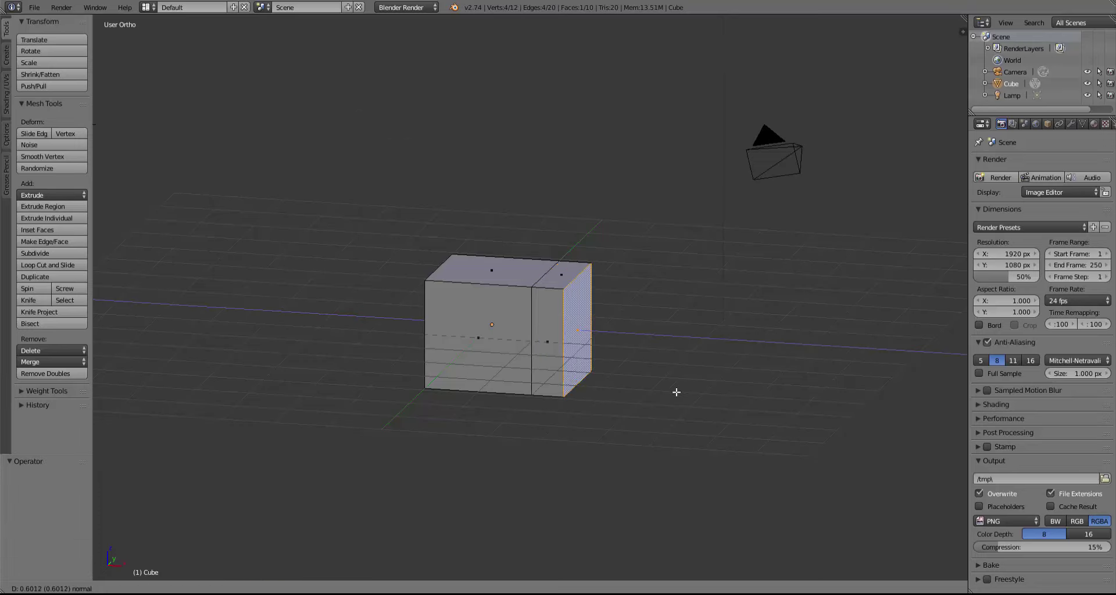
left_click(674, 390)
mouse_move(675, 391)
middle_mouse_down()
mouse_move(546, 414)
mouse_move(621, 411)
middle_mouse_up()
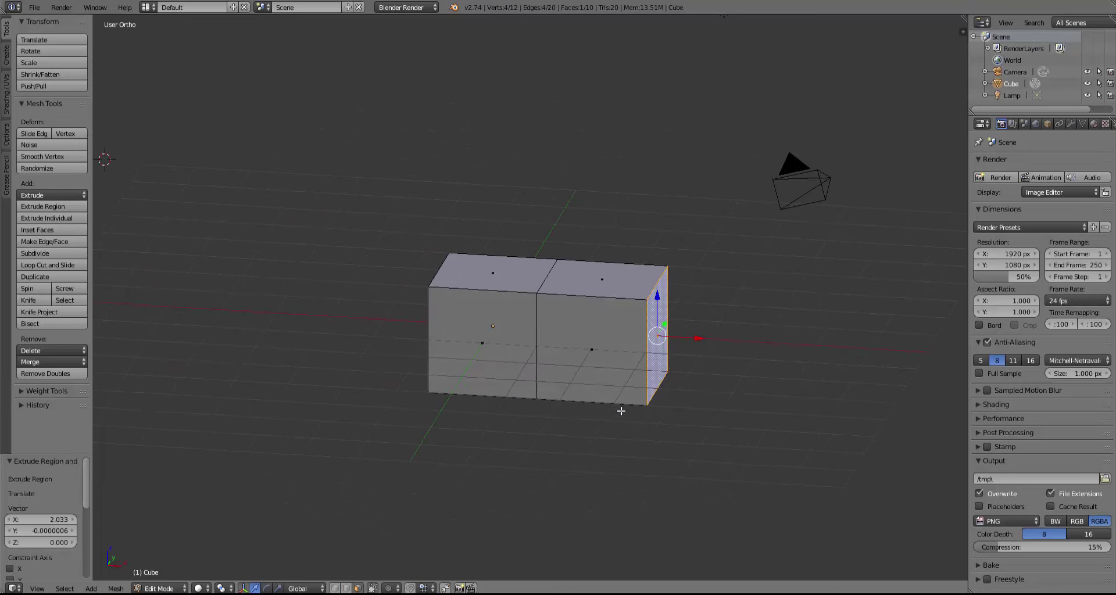
key("ctrl+z")
Step: Build a stepped spout with repeated extrude-and-scale passes, then discard it to restore the cube
key("g")
key("z")
key("z")
key("s")
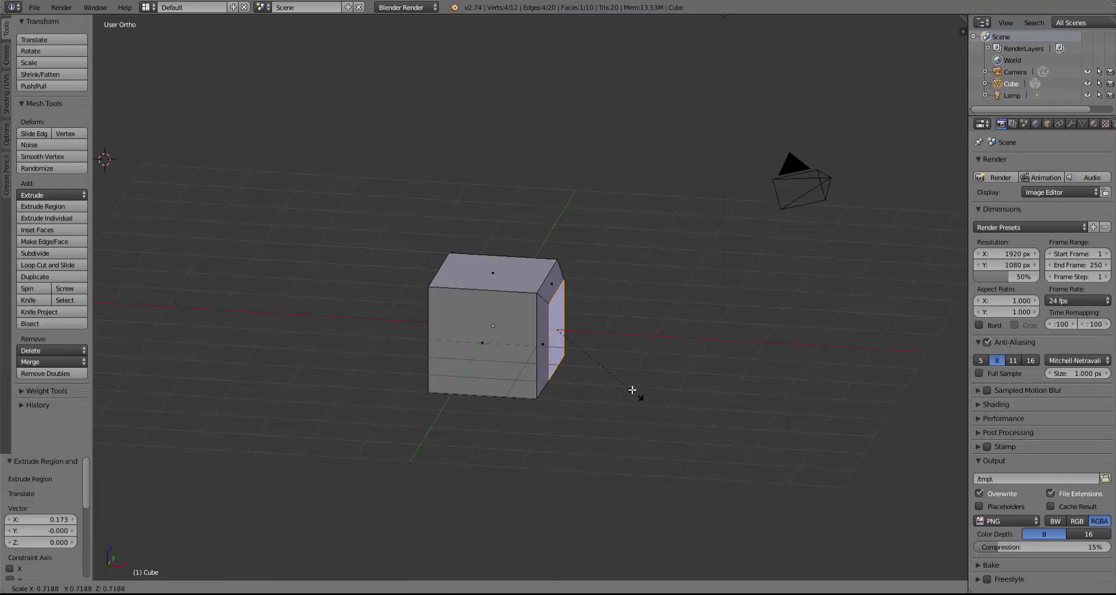
left_click(629, 388)
key("e")
left_click(668, 401)
key("s")
left_click(664, 387)
key("e")
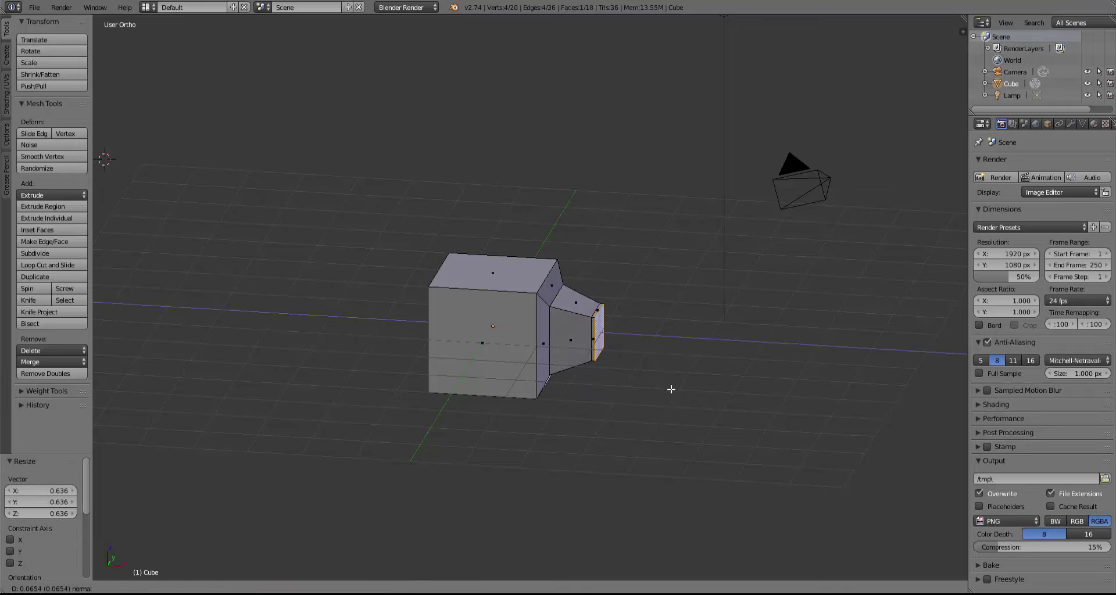
left_click(683, 392)
key("e")
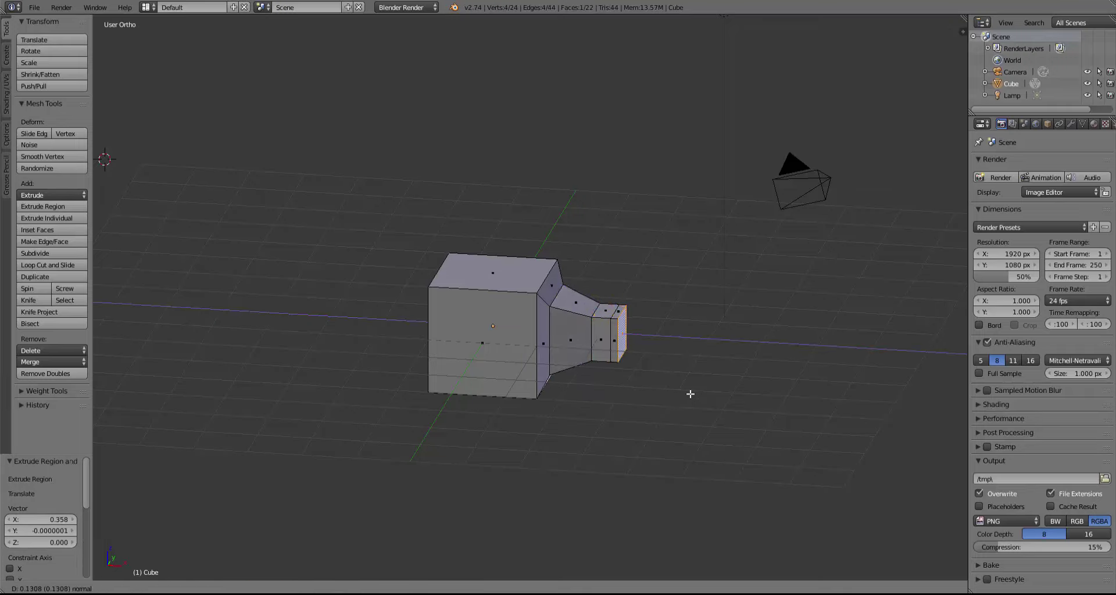
left_click(695, 391)
key("s")
left_click(707, 410)
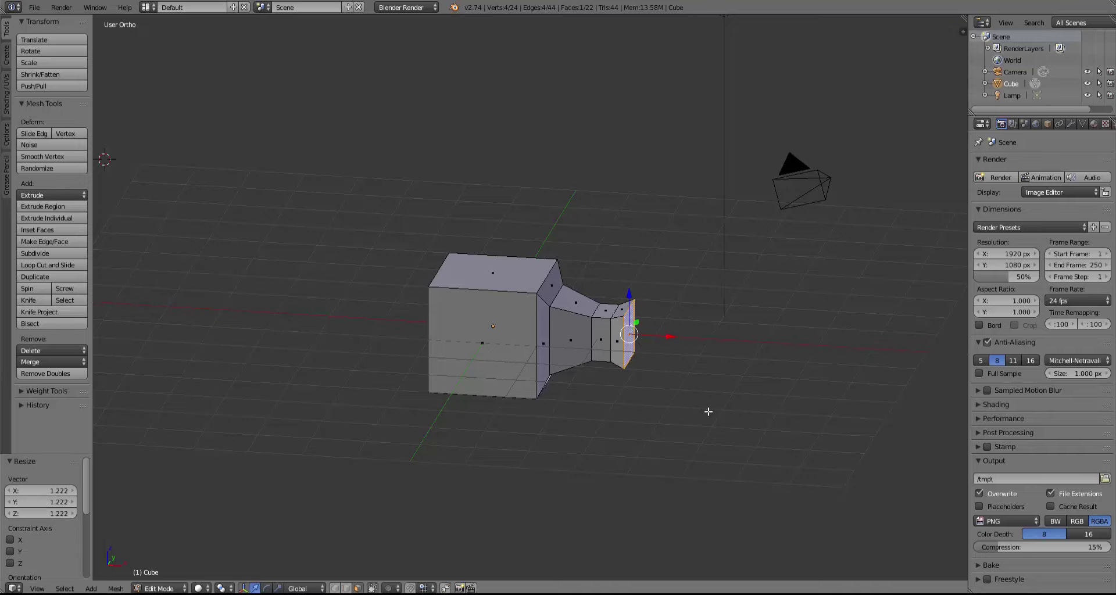
key("e")
left_click(729, 416)
key("s")
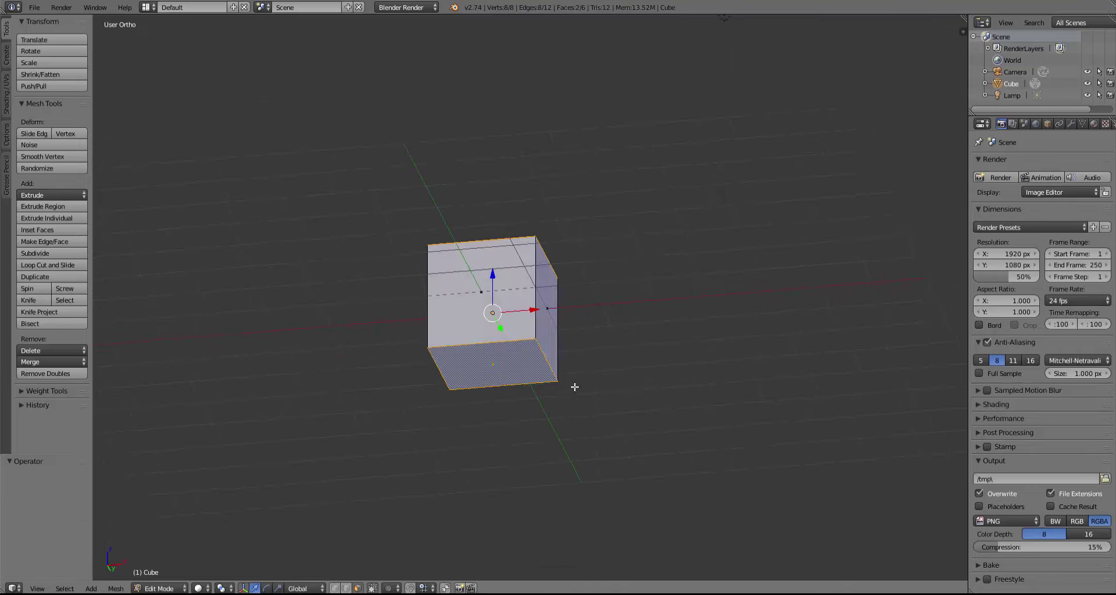
Step: From the front view, extrude the top and bottom faces in place and stretch the box along Z
key("KP_1")
key("e")
right_click(544, 400)
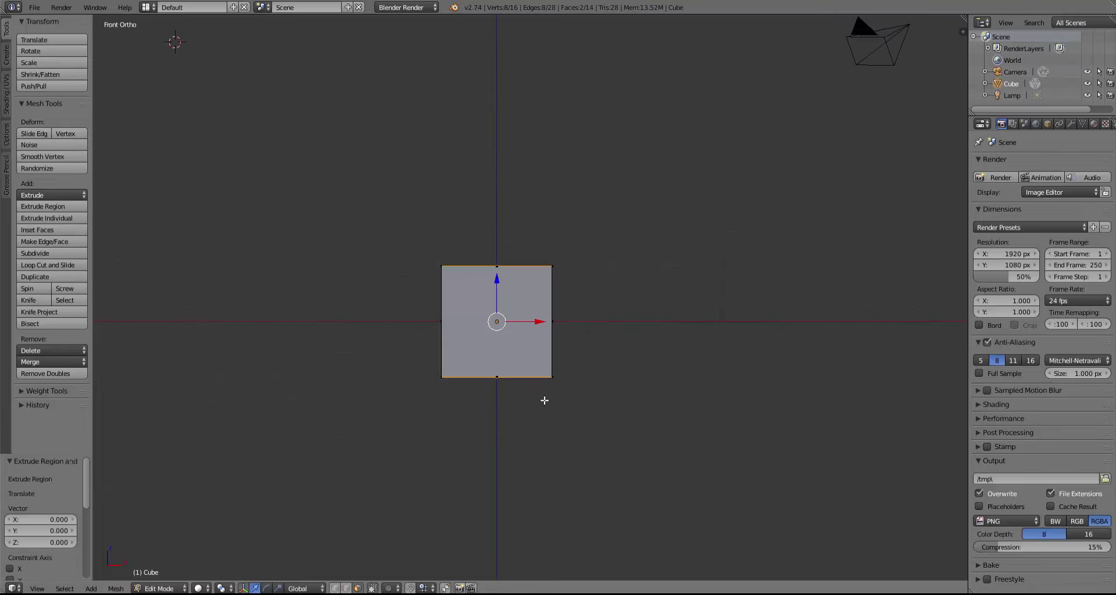
key("s")
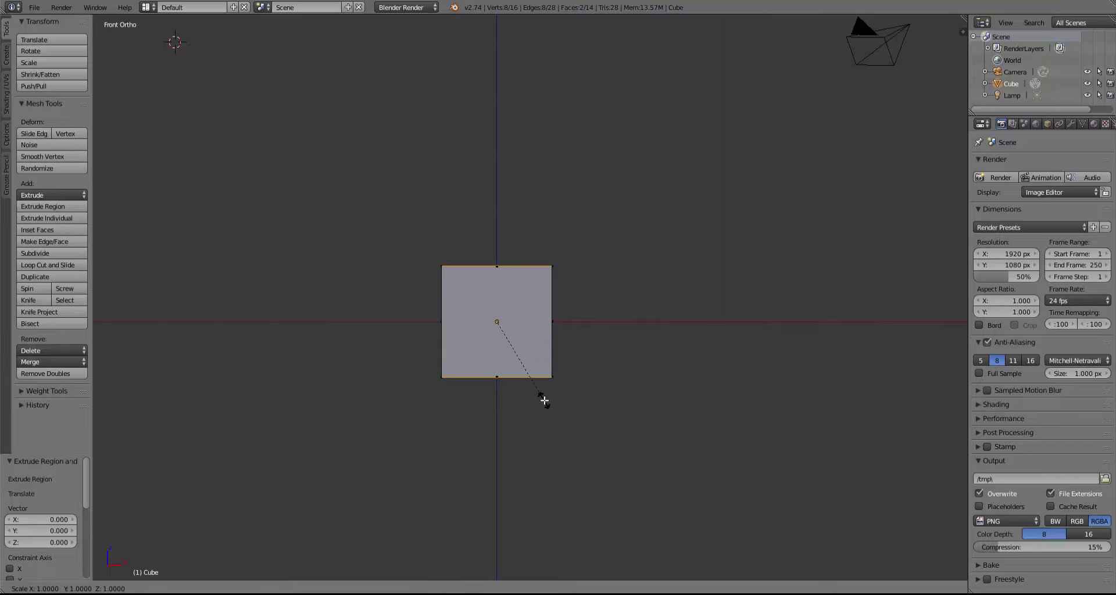
key("z")
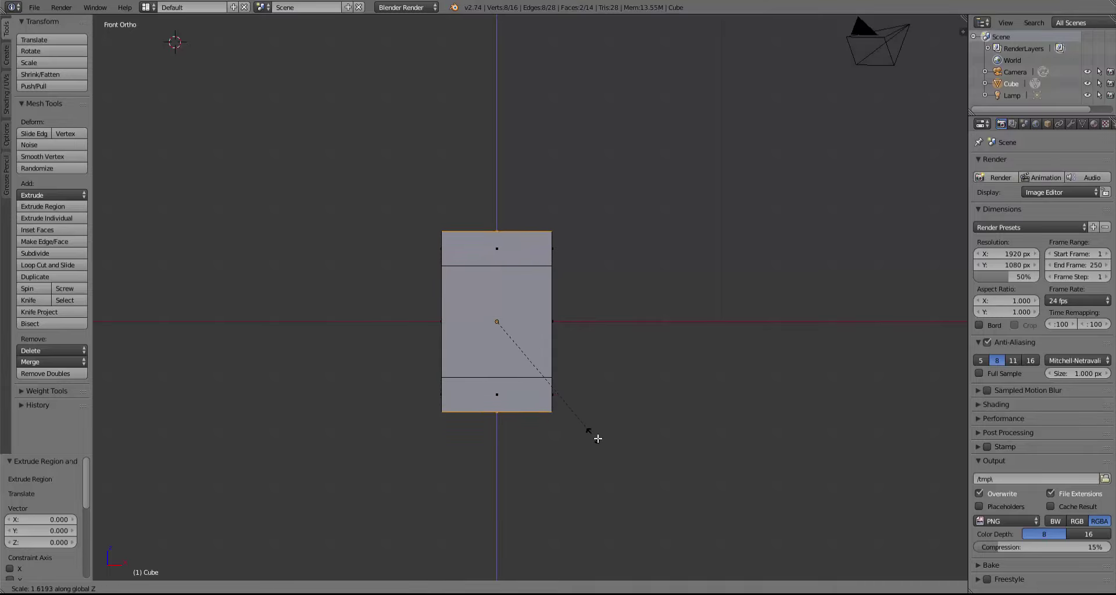
left_click(611, 446)
middle_click_drag(610, 445, 512, 250)
Step: Merge the top edge and the bottom edges at their centres to form peaked ridges
right_click(529, 247)
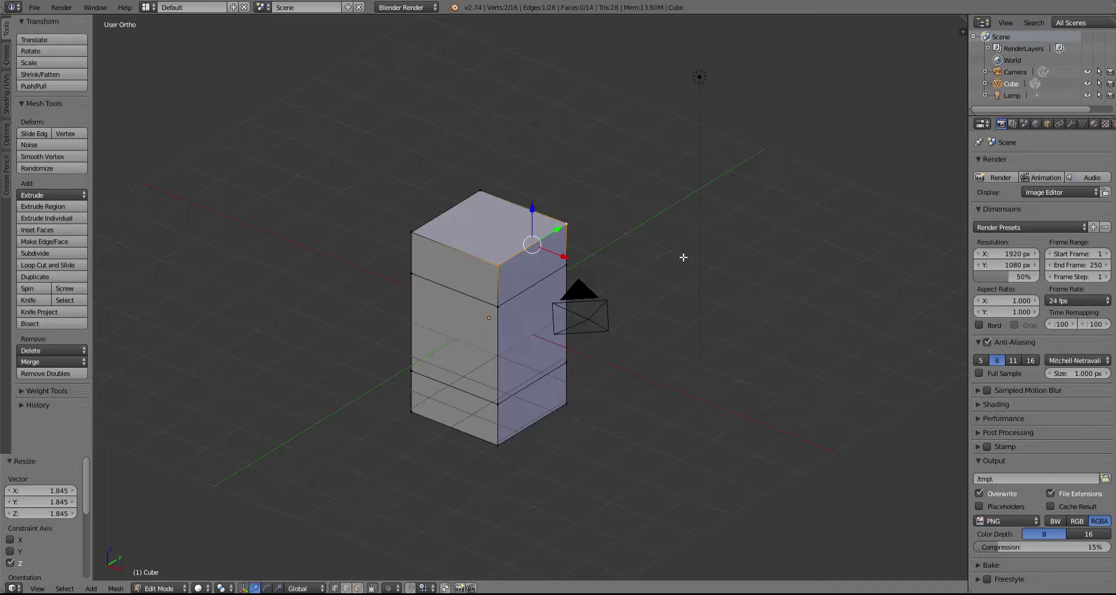
key("w")
key("w")
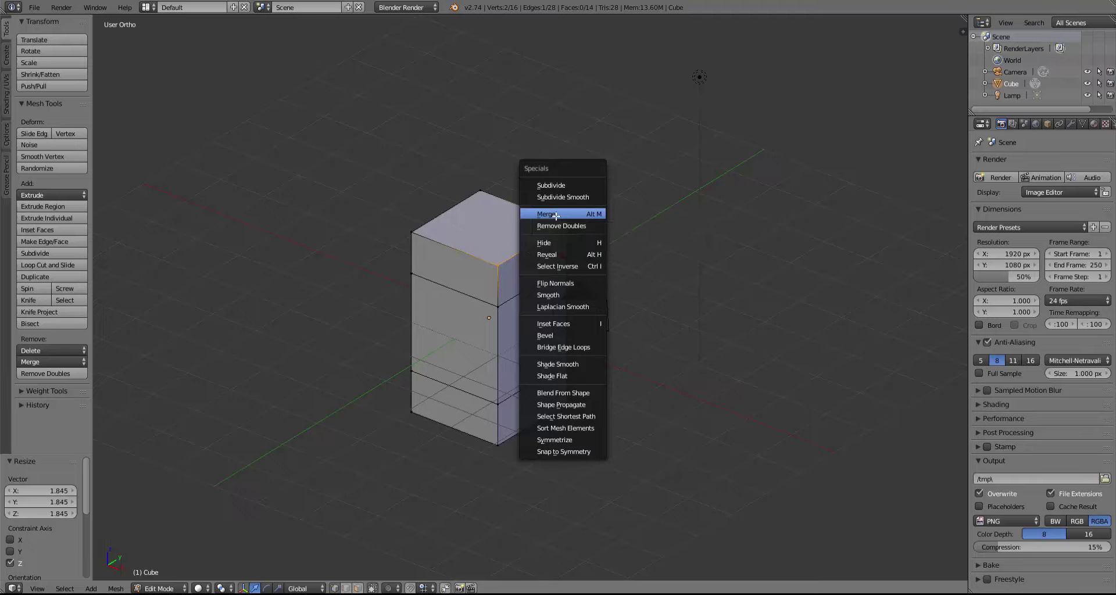
left_click(578, 215)
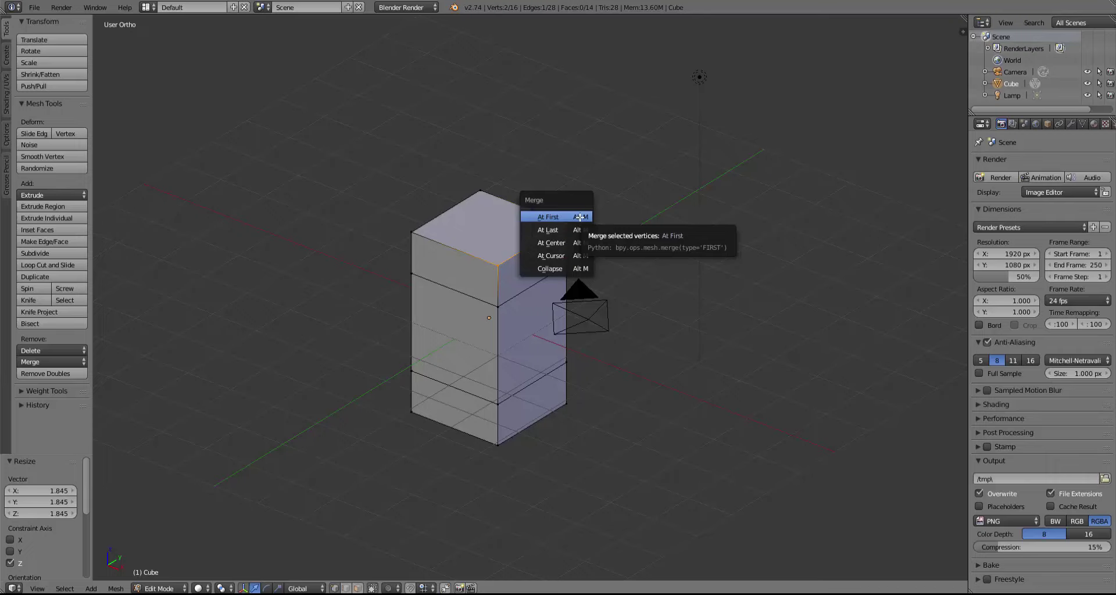
left_click(575, 243)
key("w")
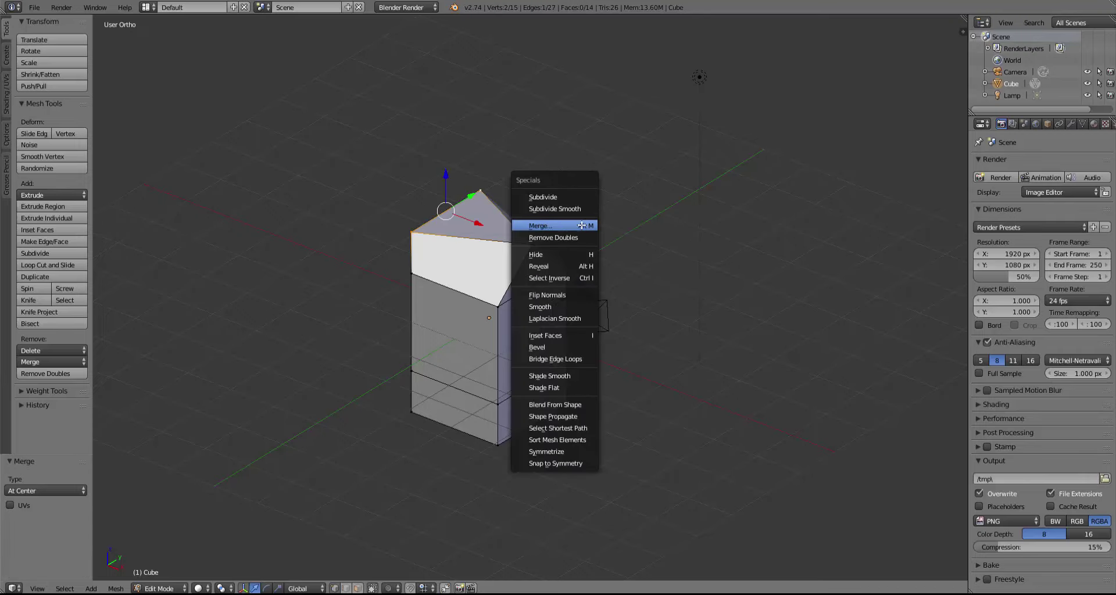
left_click(581, 227)
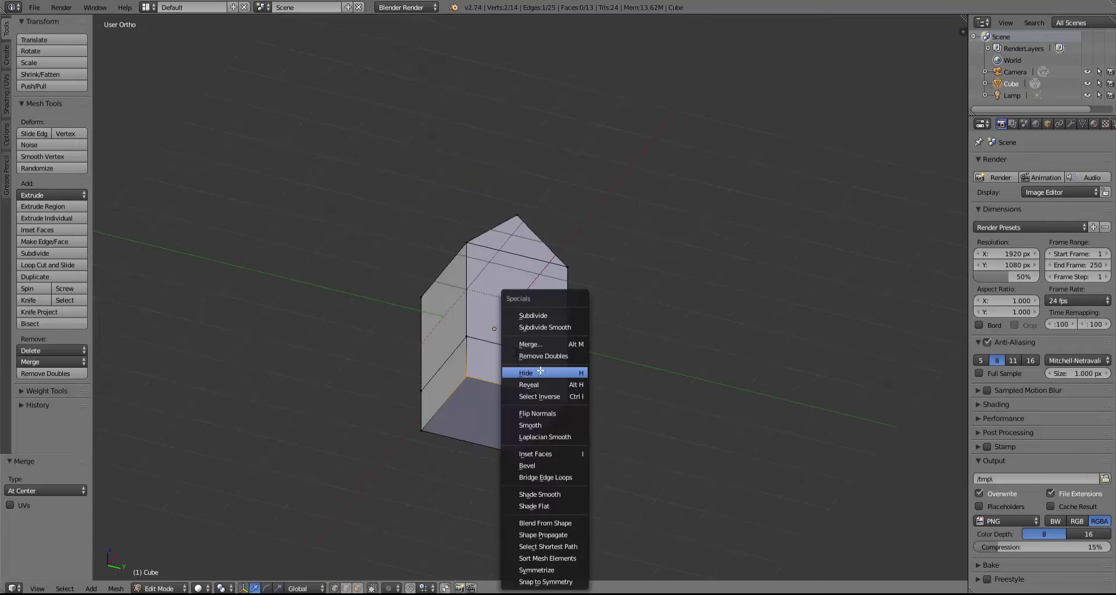
left_click(541, 343)
left_click(538, 413)
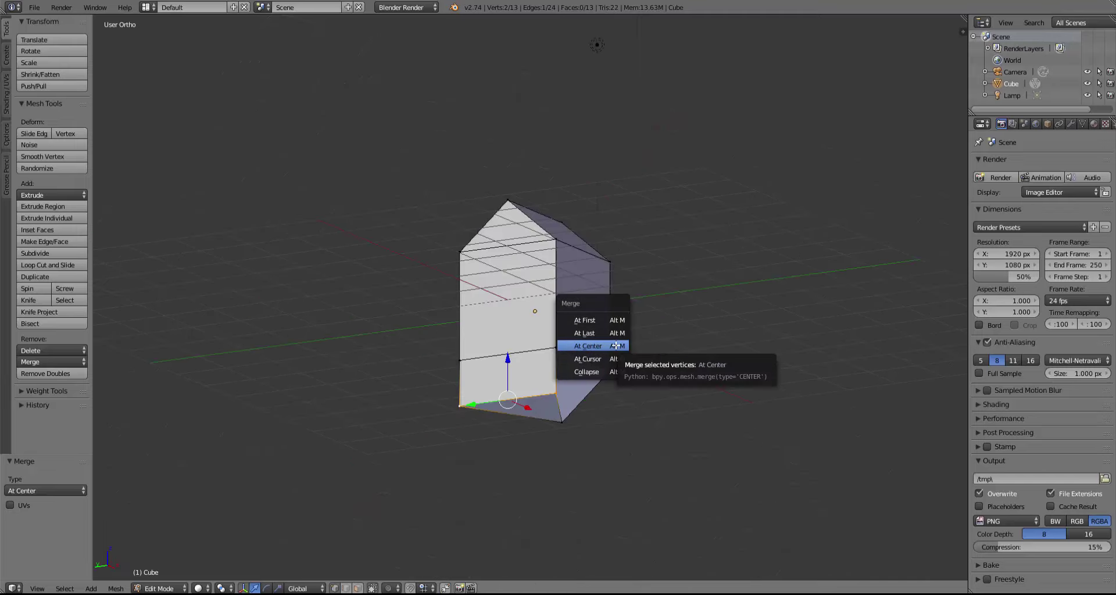
left_click(616, 343)
middle_click_drag(616, 345, 556, 230)
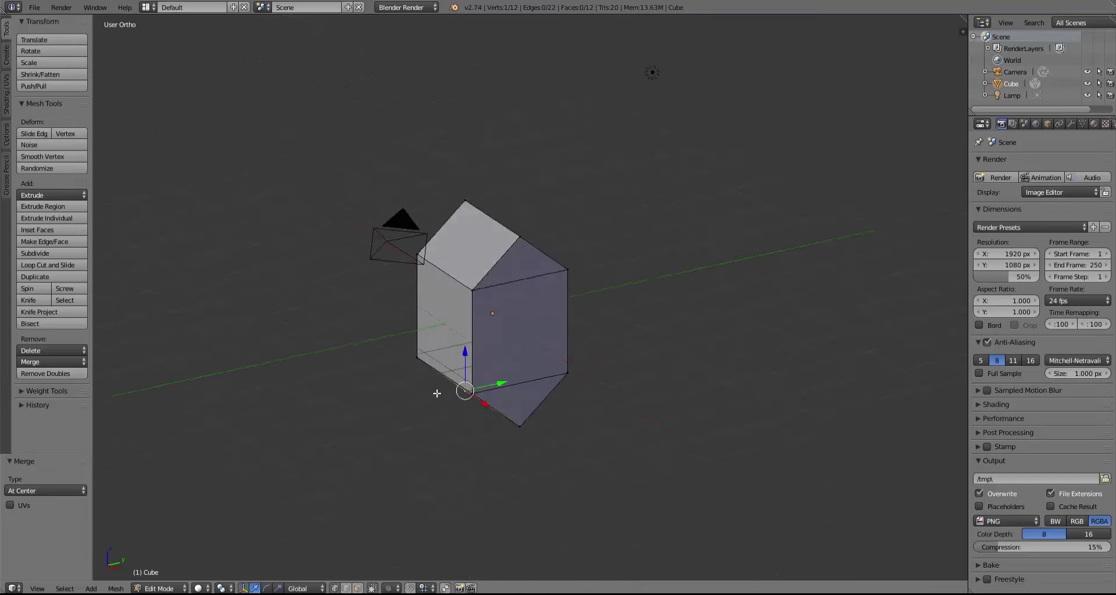
key("a")
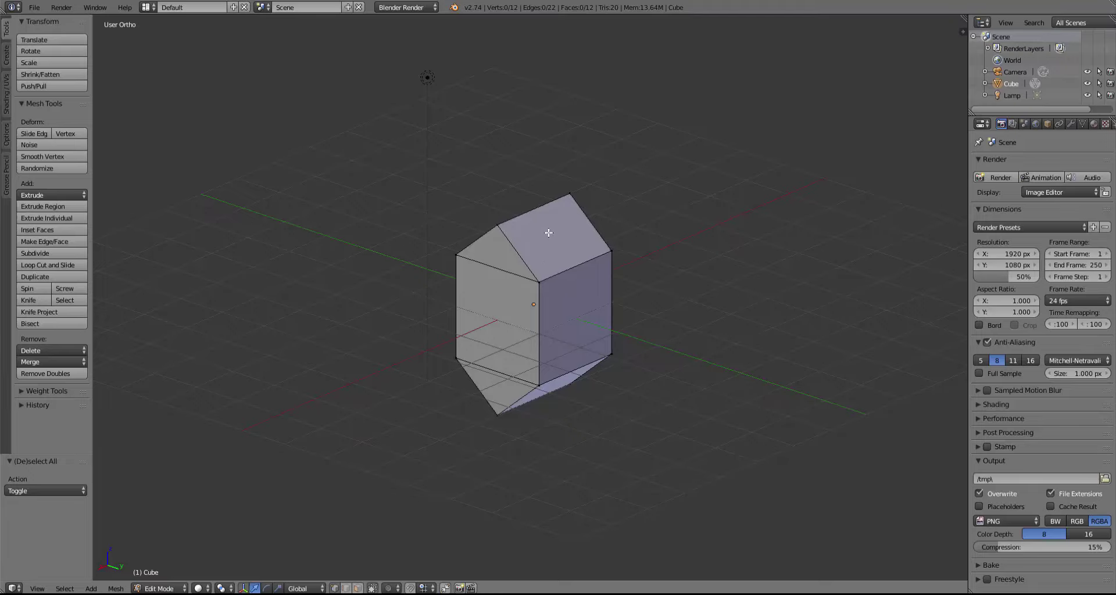
middle_click_drag(532, 205, 508, 235)
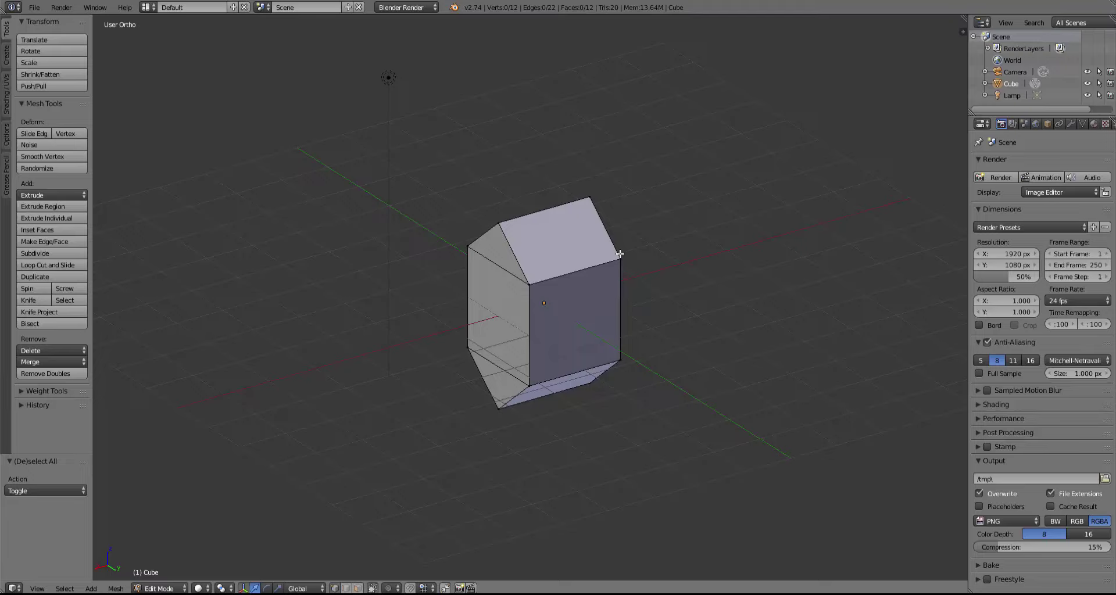
key("ctrl+r")
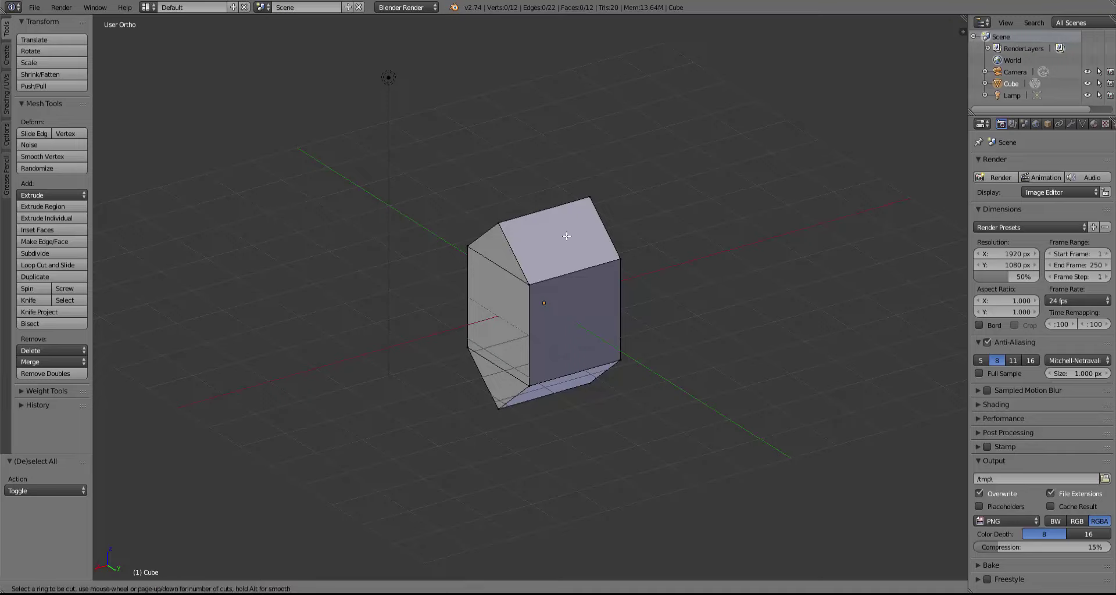
Step: Cut a centred edge loop around the crystal's middle and select that new loop
left_click(548, 211)
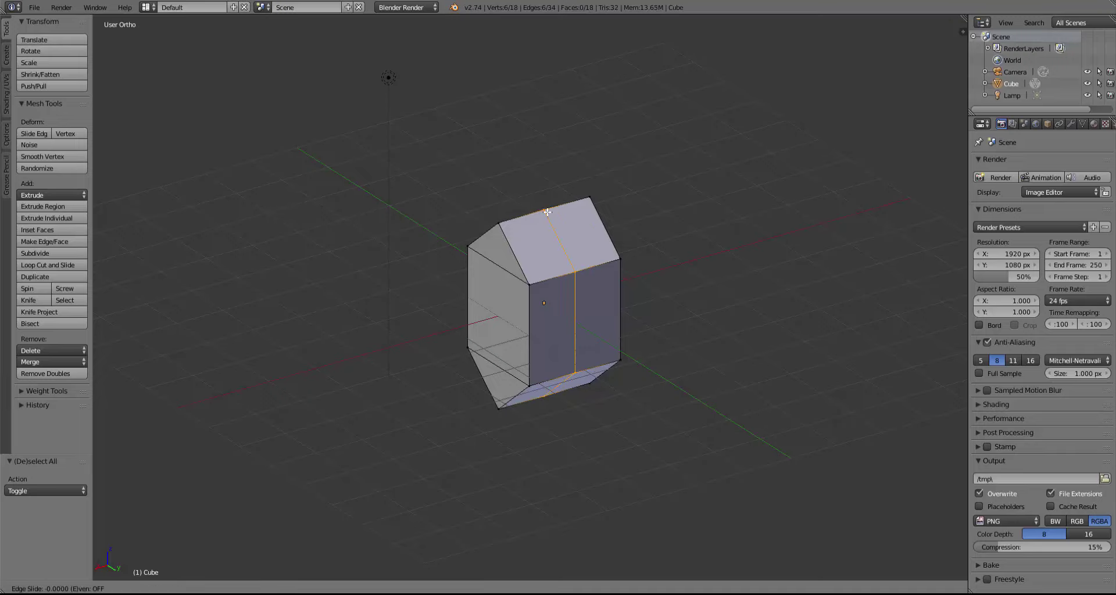
right_click(589, 311)
middle_click_drag(589, 311, 582, 266)
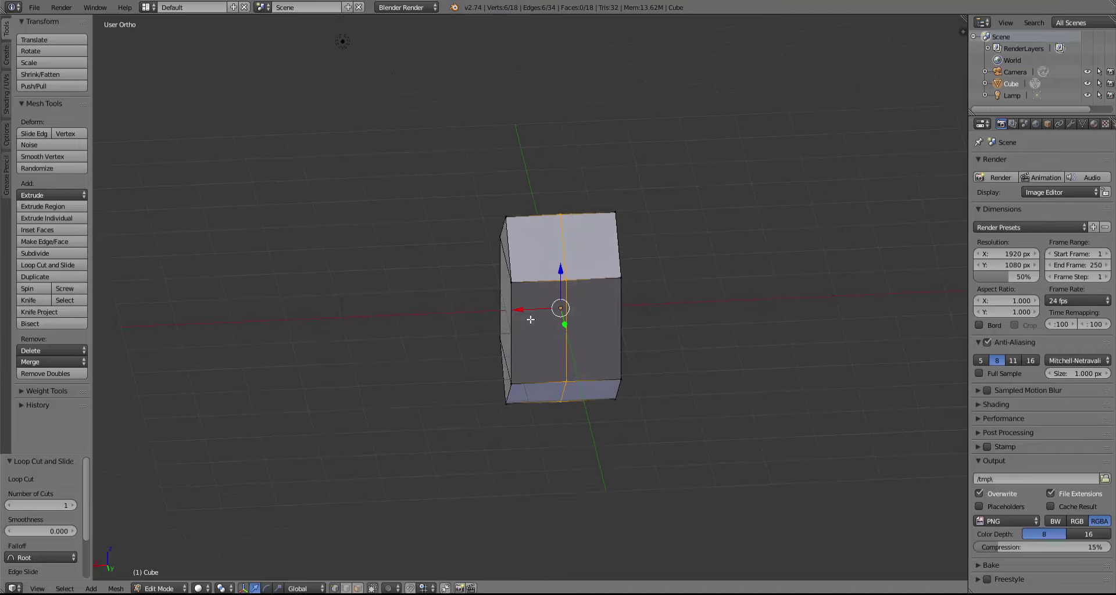
middle_click_drag(560, 226, 485, 298)
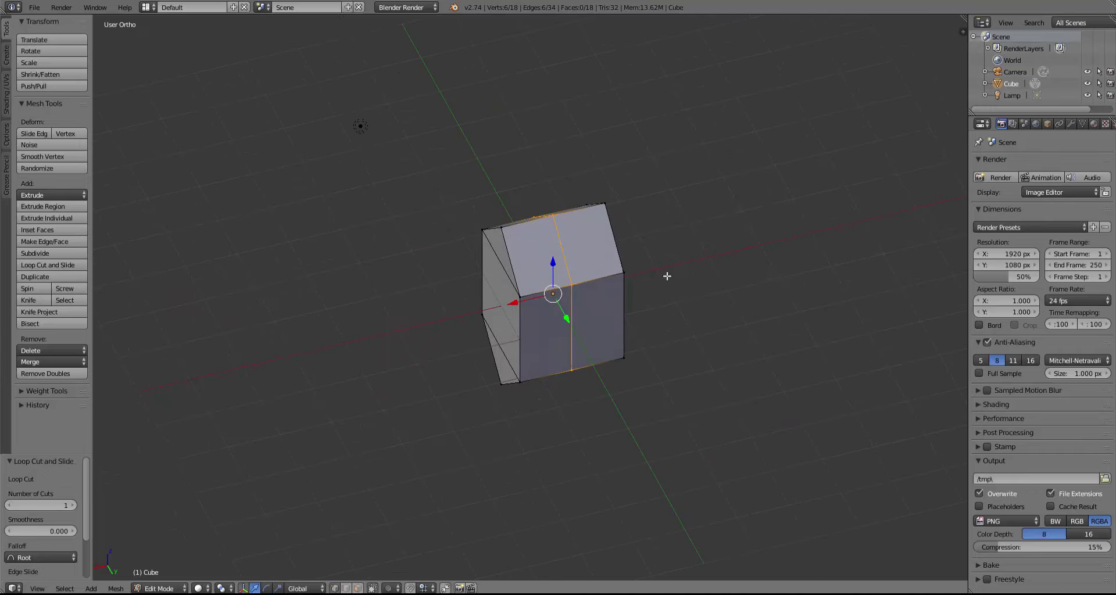
key("a")
middle_click_drag(459, 382, 622, 259)
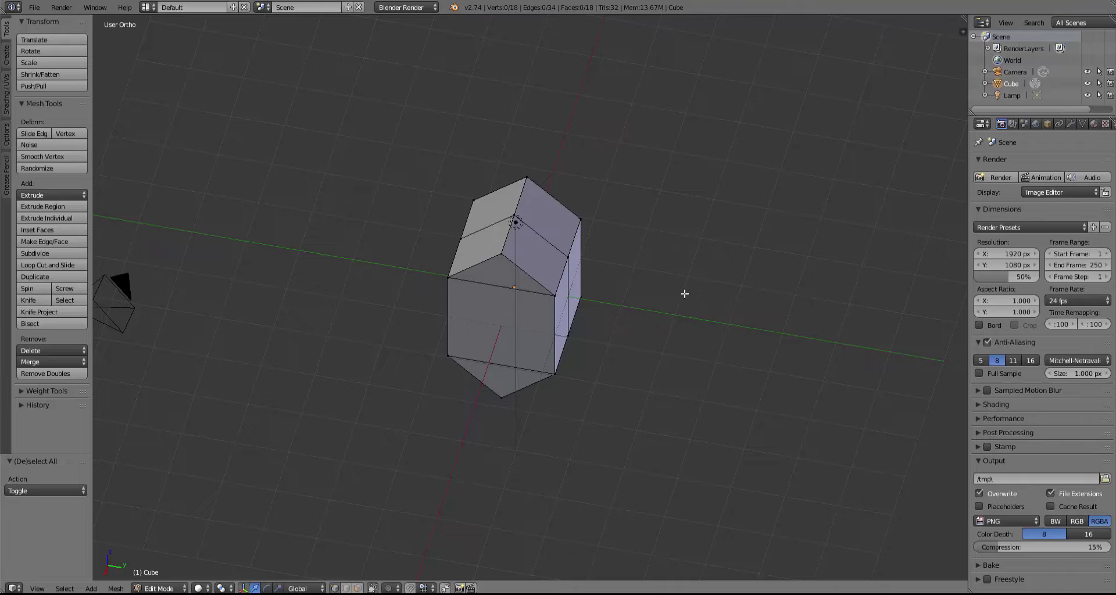
middle_click_drag(684, 294, 589, 262)
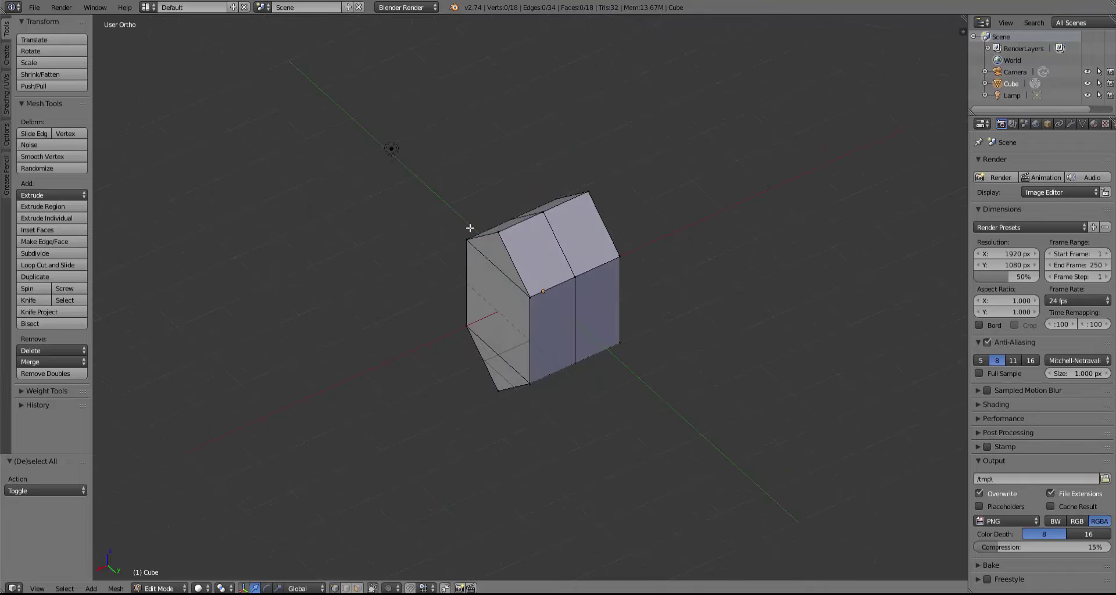
right_click(545, 211, "alt")
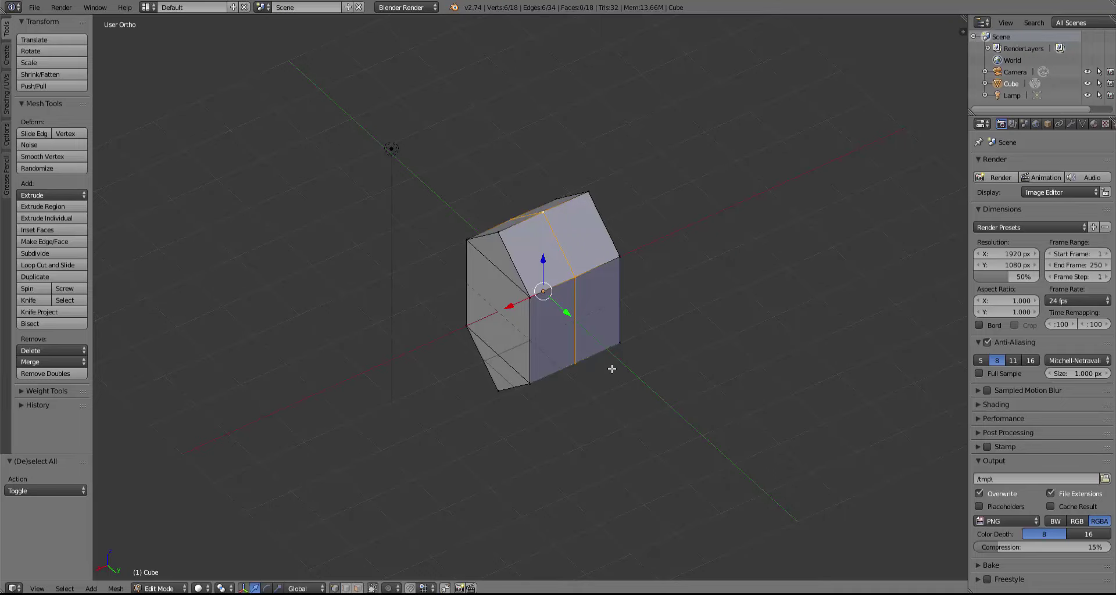
mouse_move(612, 372)
middle_mouse_down()
mouse_move(588, 451)
mouse_move(580, 443)
mouse_move(656, 368)
middle_mouse_up()
Step: In side wireframe view, extrude the middle loop, widen it by about 1.44, then scale it inward
key("KP_3")
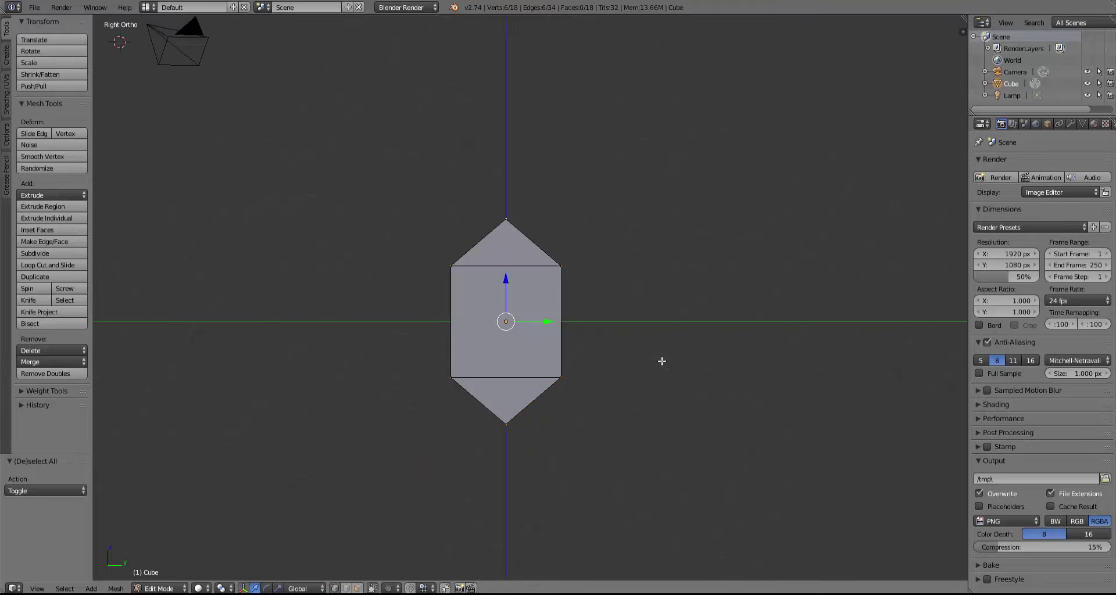
key("z")
key("z")
key("z")
scroll(568, 306, "up", 3)
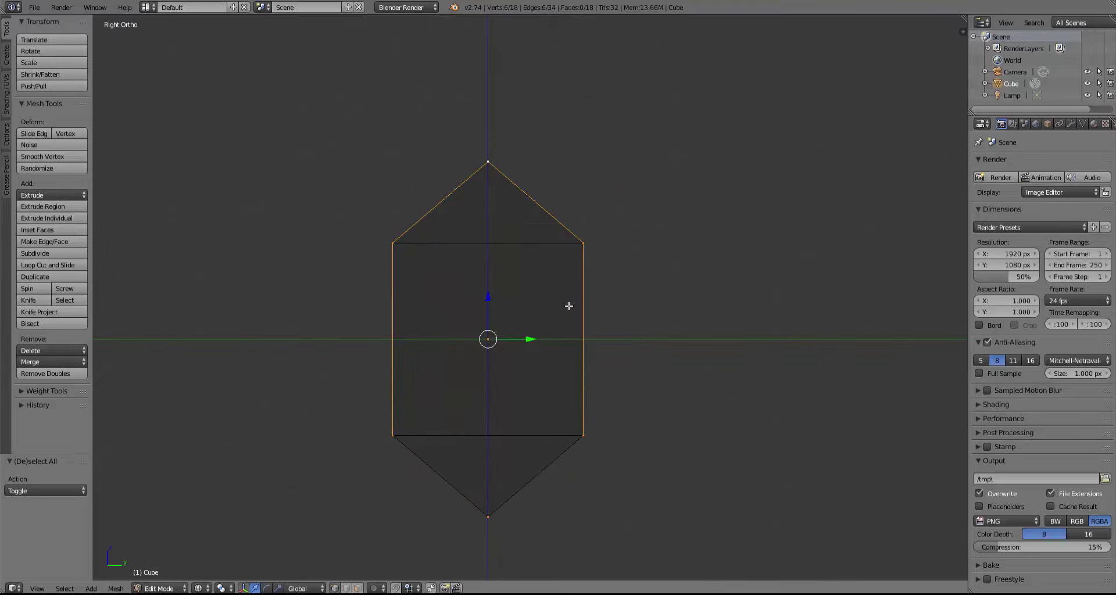
key("e")
key("Escape")
scroll(588, 337, "down", 2)
key("s")
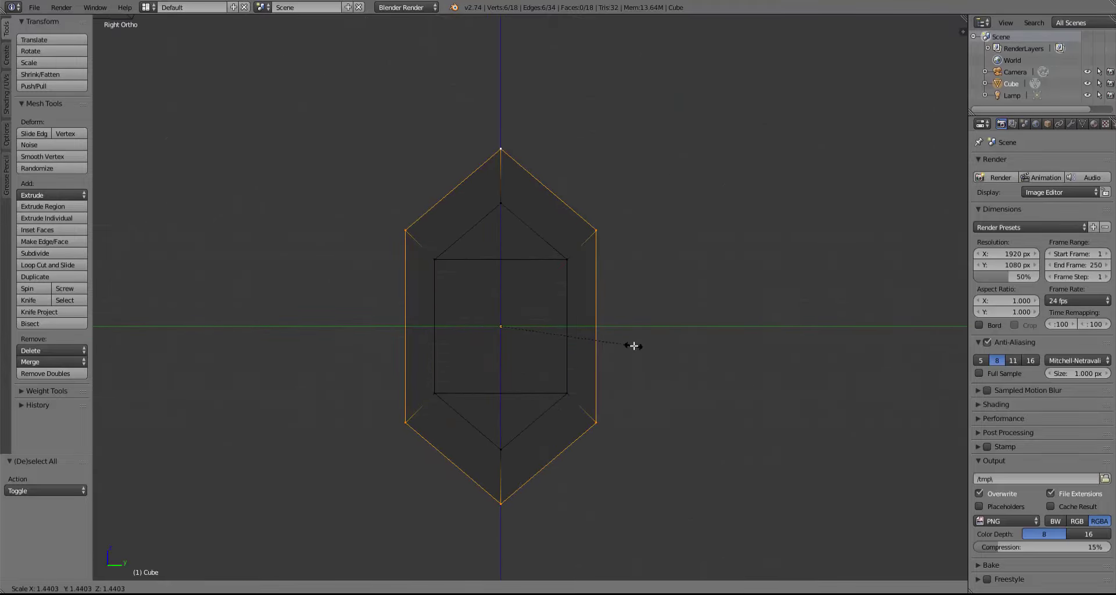
left_click(634, 346)
key("z")
mouse_move(631, 344)
middle_mouse_down()
mouse_move(593, 364)
mouse_move(656, 371)
middle_mouse_up()
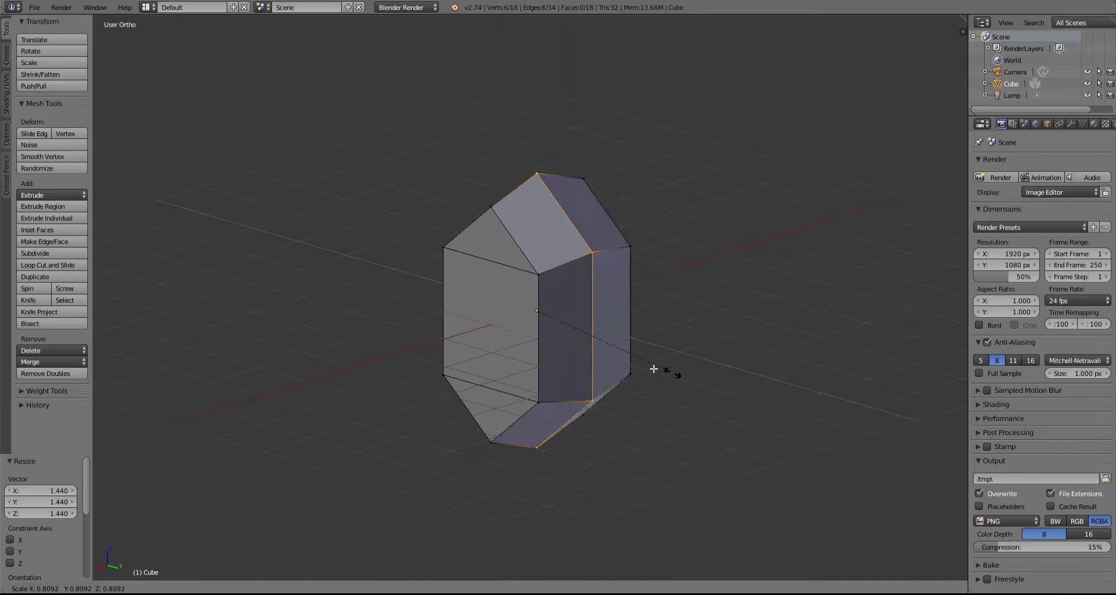
key("s")
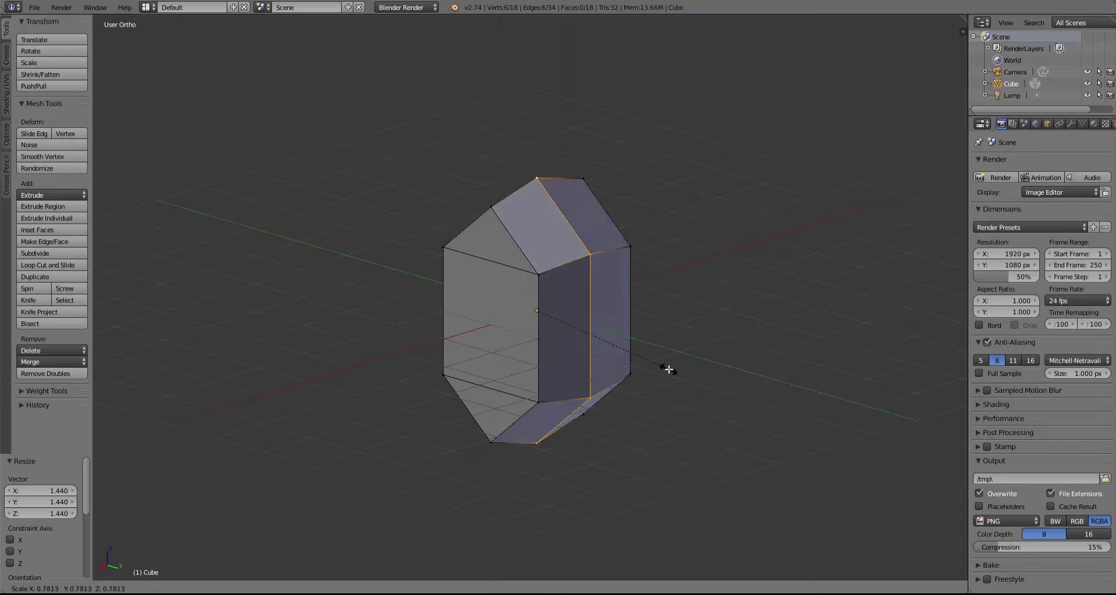
left_click(711, 386)
key("a")
middle_click_drag(711, 387, 640, 356)
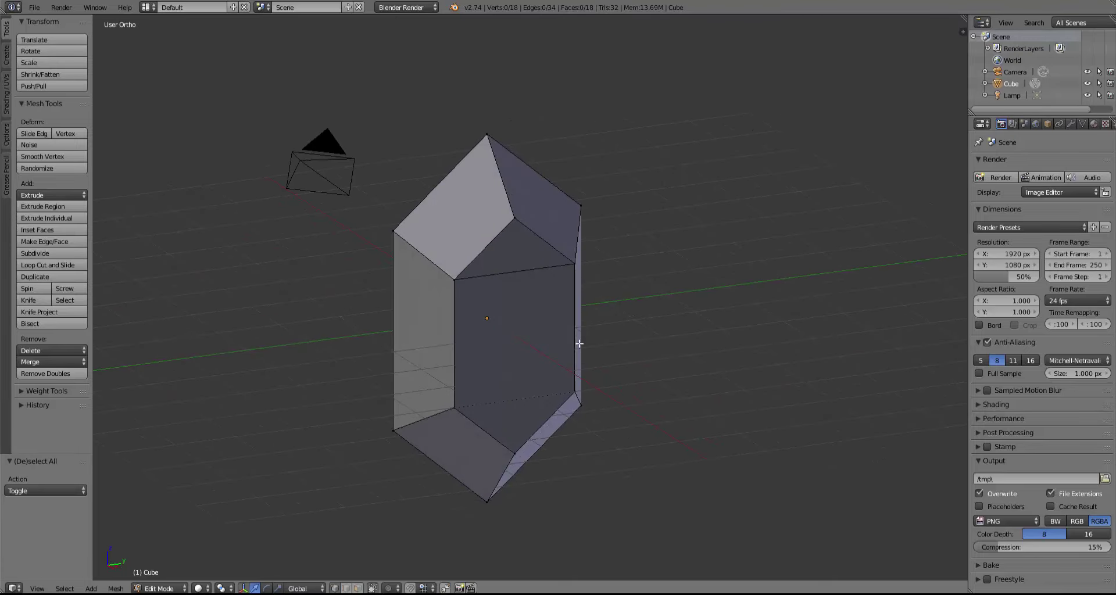
Step: In Object Mode, shrink the whole crystal to about 0.72 and raise it slightly
key("Tab")
key("KP_3")
key("z")
key("s")
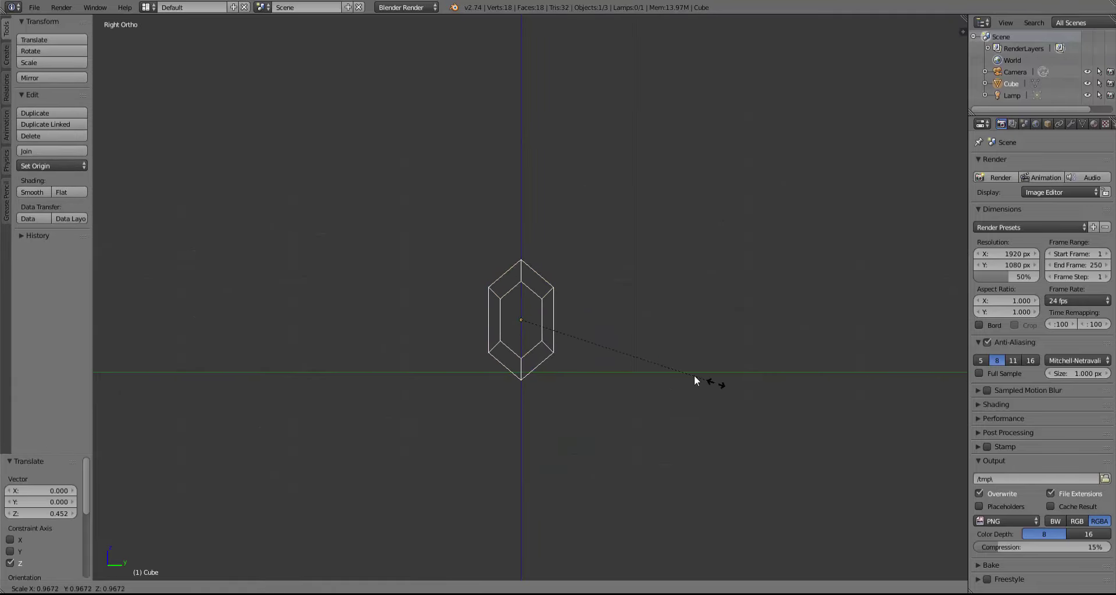
left_click(589, 328)
key("s")
left_click(519, 294)
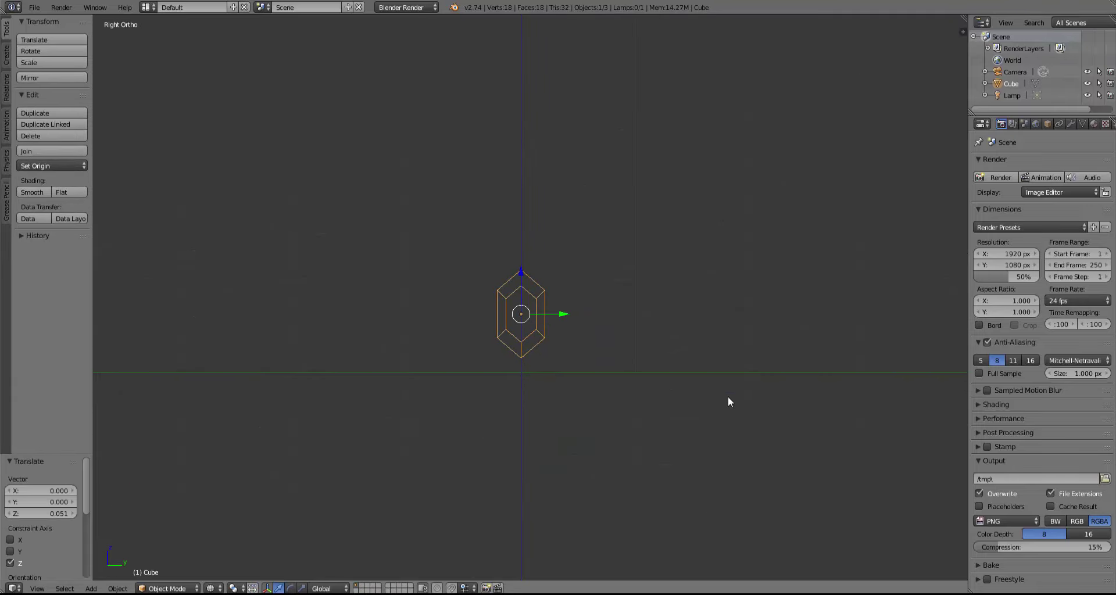
key("z")
mouse_move(727, 396)
middle_mouse_down()
mouse_move(587, 404)
mouse_move(646, 398)
mouse_move(622, 403)
middle_mouse_up()
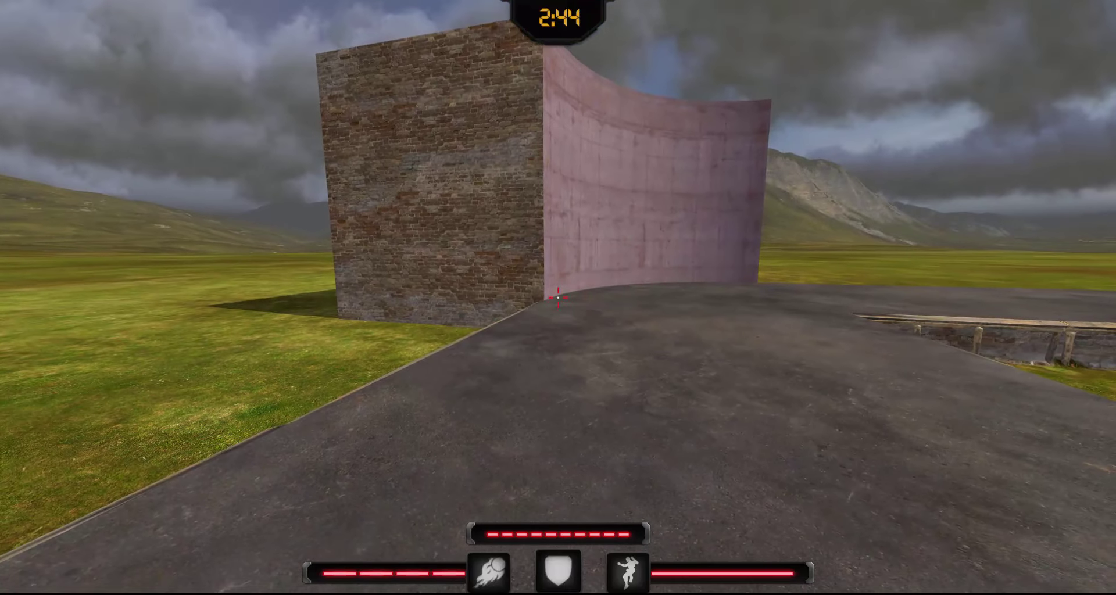
Step: Walk forward in ShootMania toward the curved pink wall beside the brick block
key("w")
key("w")
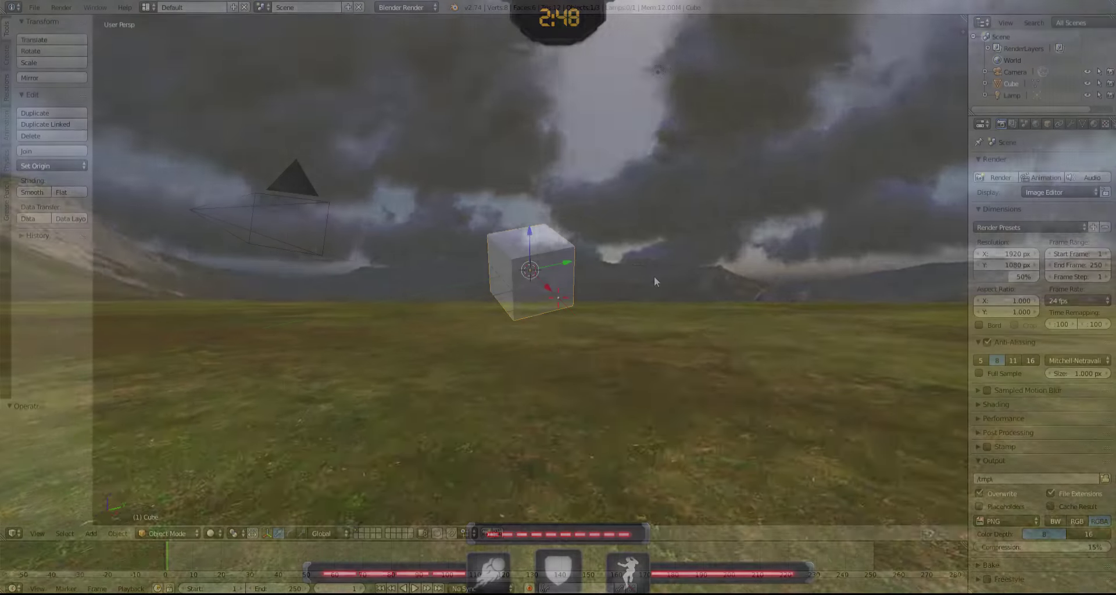
Step: Scale the cube by 3 in X and Y, then view its mesh from the top in Edit Mode
key("KP_5")
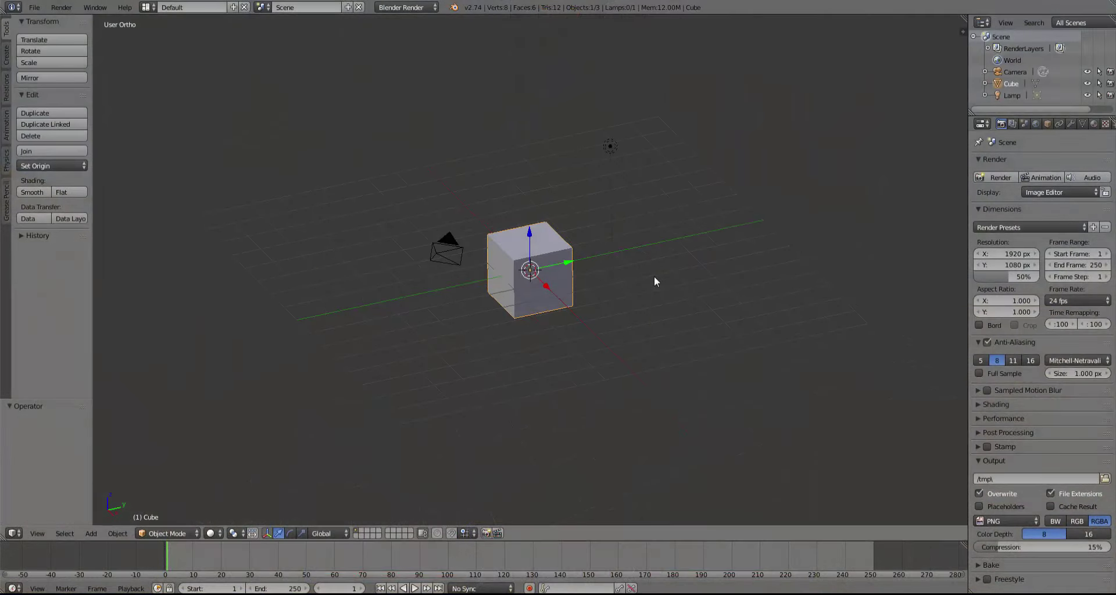
key("KP_1")
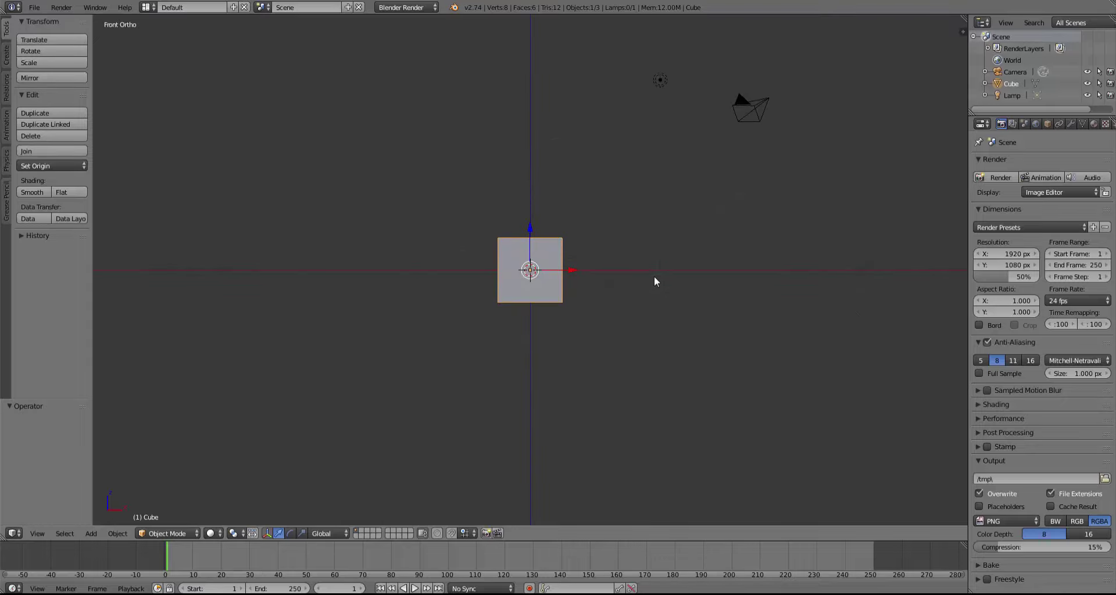
scroll(654, 277, "up", 1)
key("s")
key("shift+z")
type("3")
key("Return")
key("Tab")
key("a")
key("KP_7")
scroll(665, 411, "up", 1)
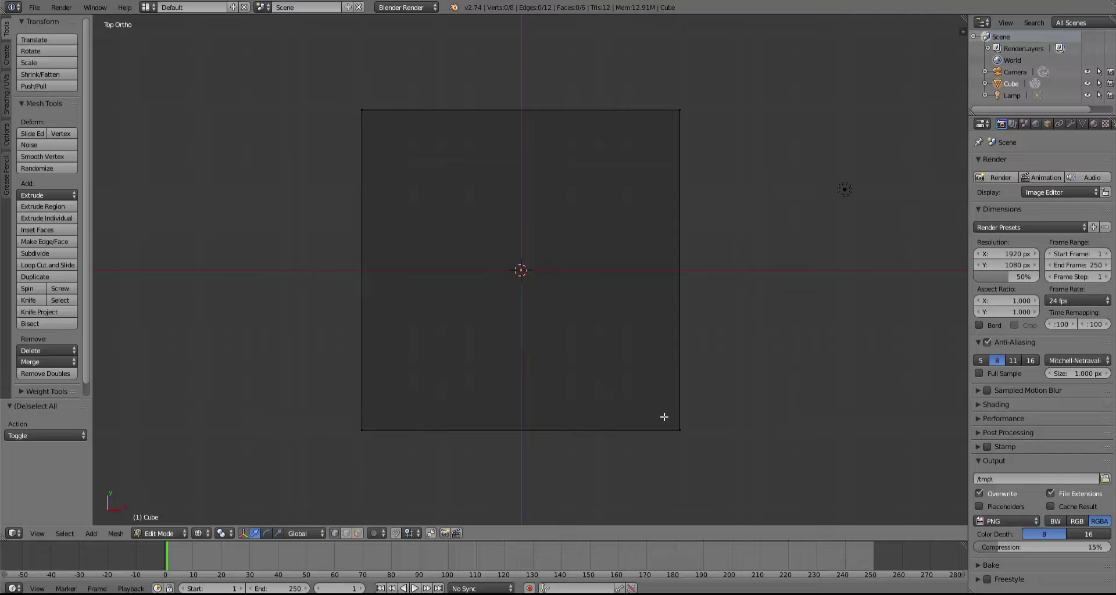
Step: Select the cube's bottom-right corner vertices using box and circle selection
key("b")
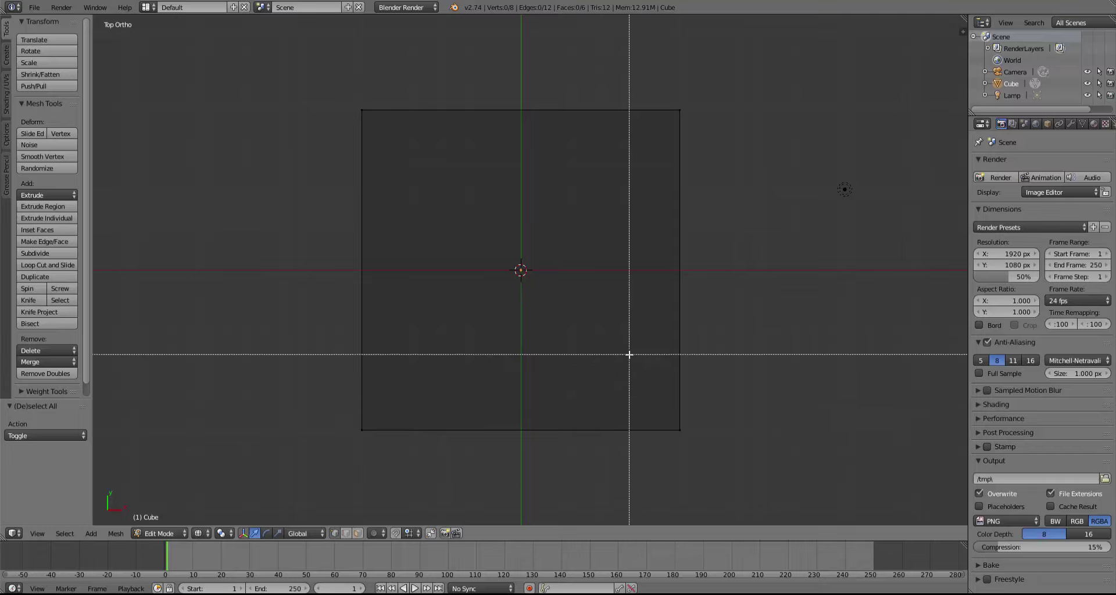
left_click_drag(627, 353, 772, 491)
key("b")
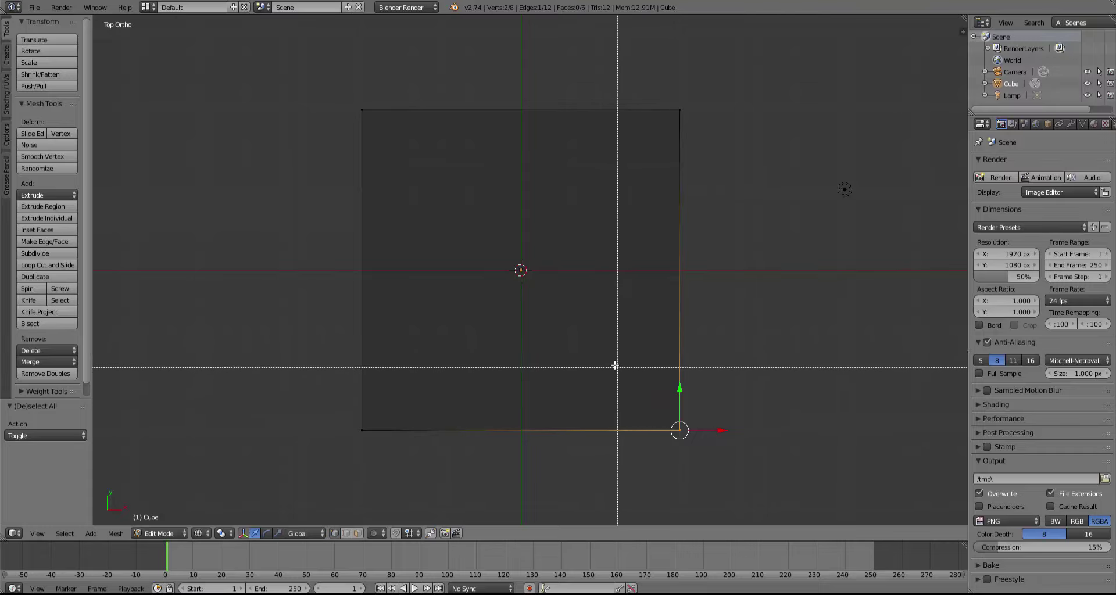
left_click_drag(609, 372, 718, 480)
middle_click_drag(719, 480, 719, 480)
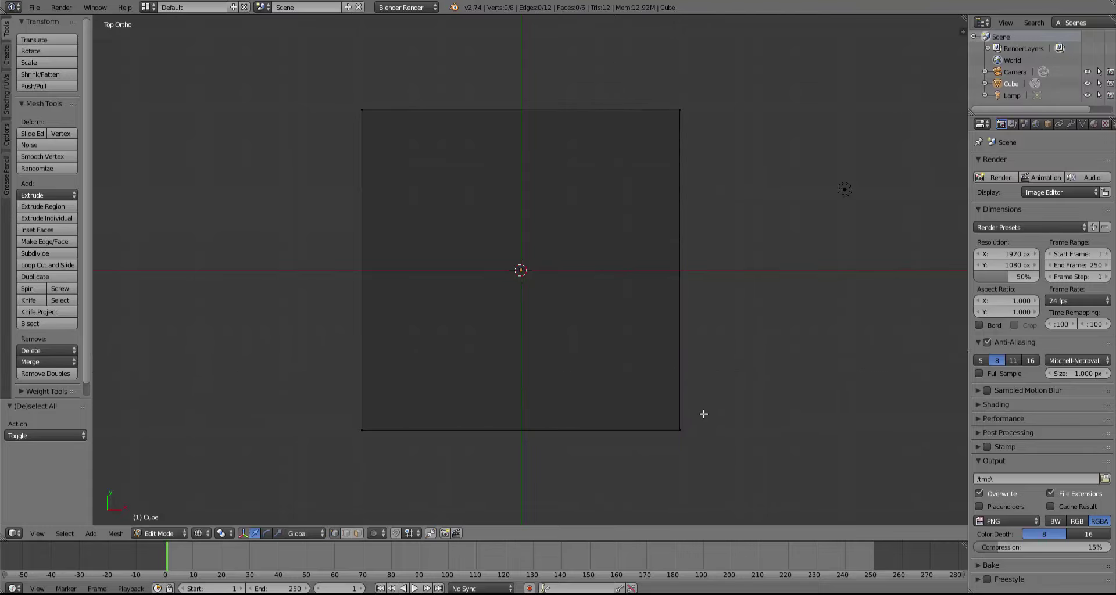
key("c")
left_click(678, 433)
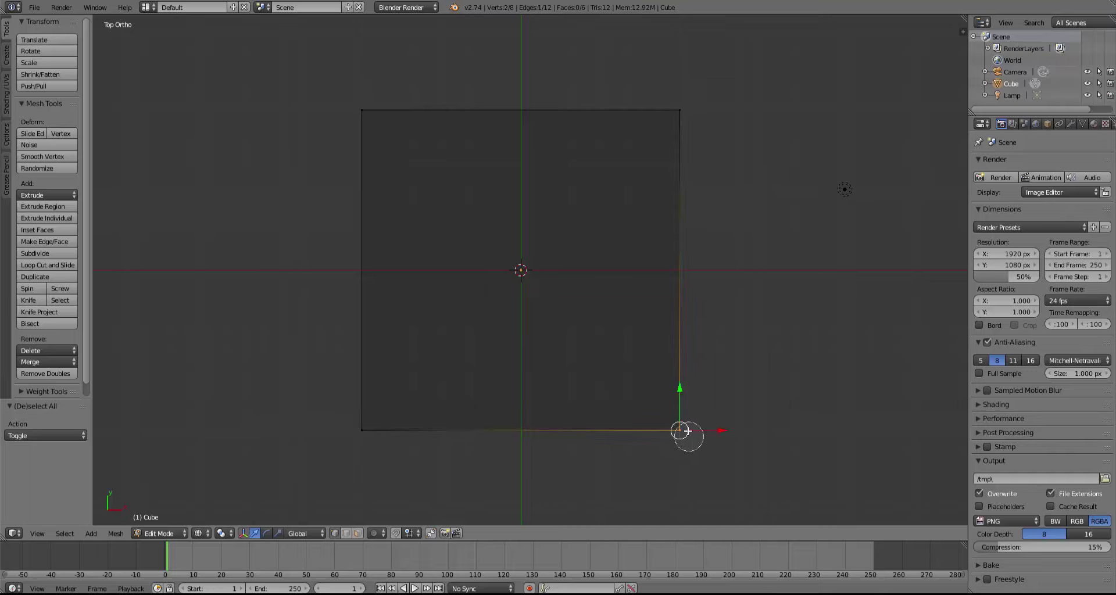
scroll(767, 390, "up", 6)
scroll(750, 401, "up", 4)
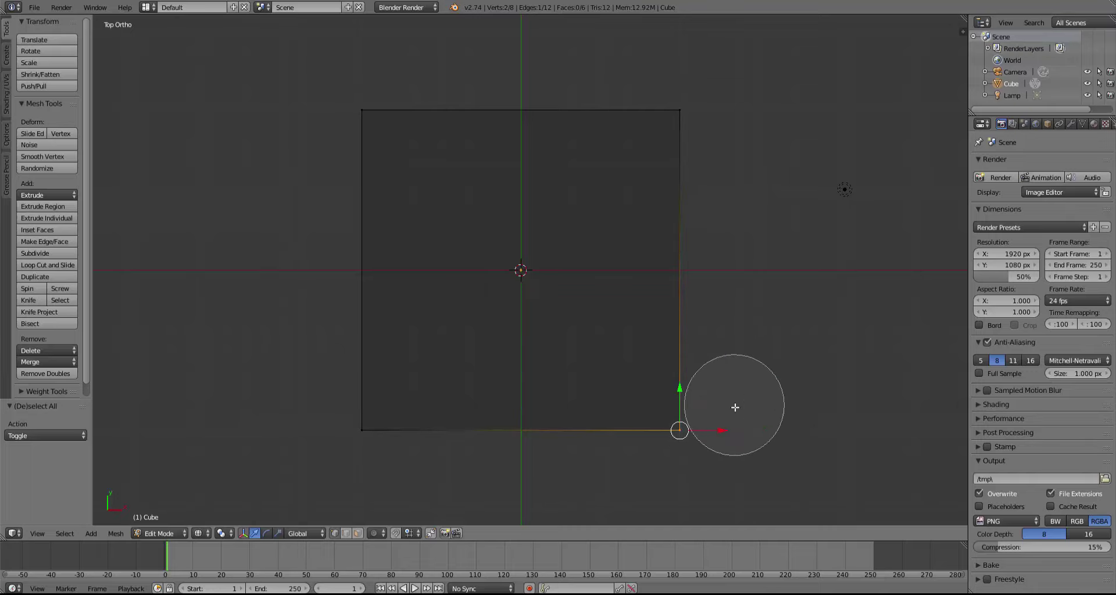
scroll(727, 424, "down", 5)
right_click(787, 446)
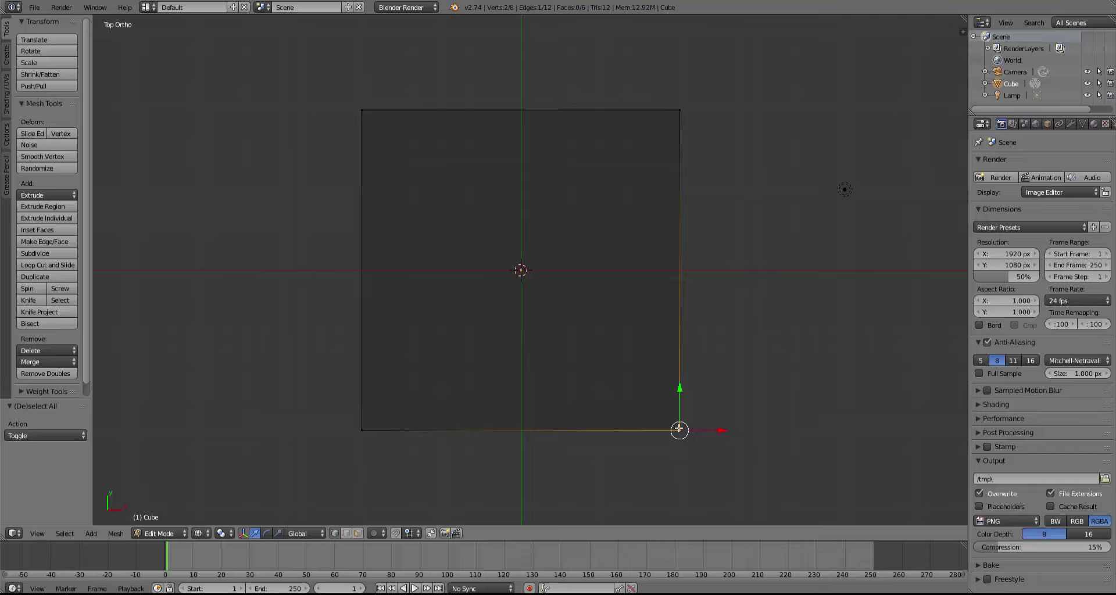
Step: Delete the selected corner vertices, then try a spin on the left edge and undo it
key("x")
left_click(718, 411)
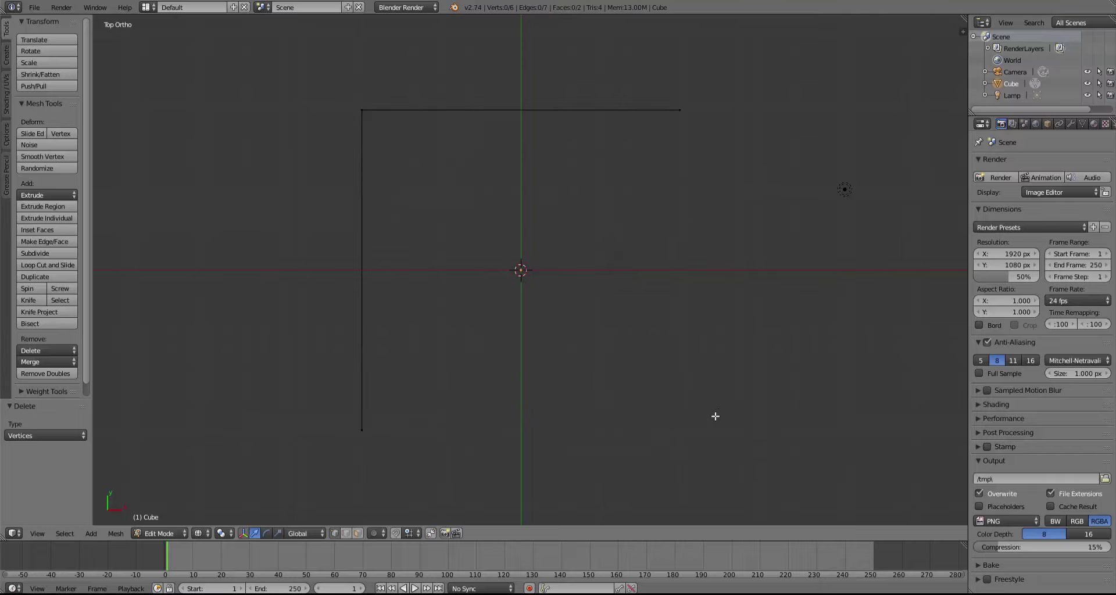
right_click(459, 430)
left_click(33, 287)
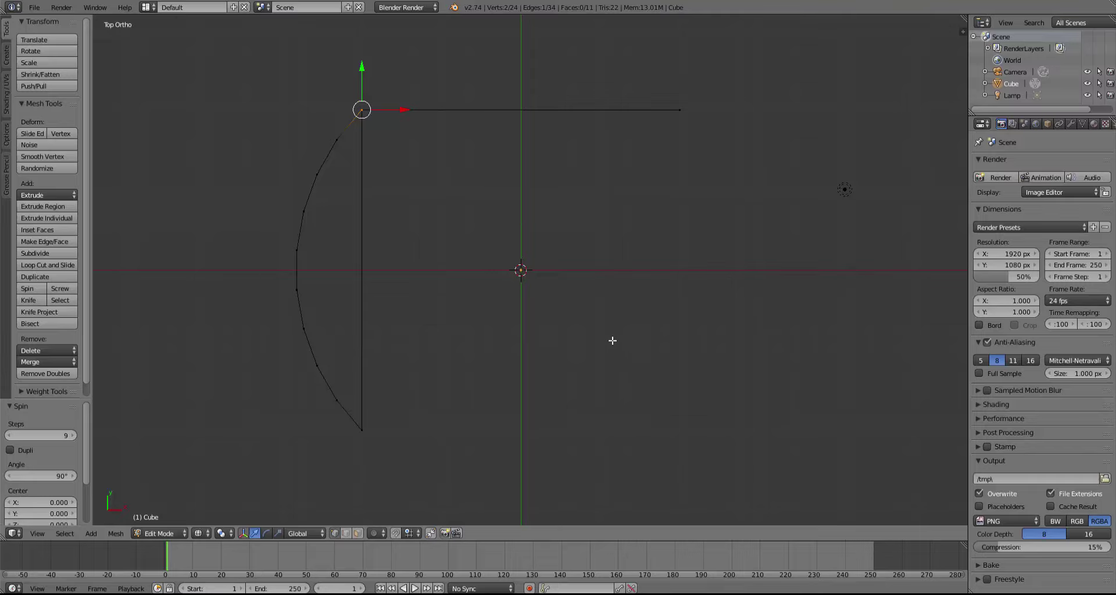
key("ctrl+z")
Step: Place the 3D cursor at the bottom-right corner and snap it to the grid
left_click(680, 431)
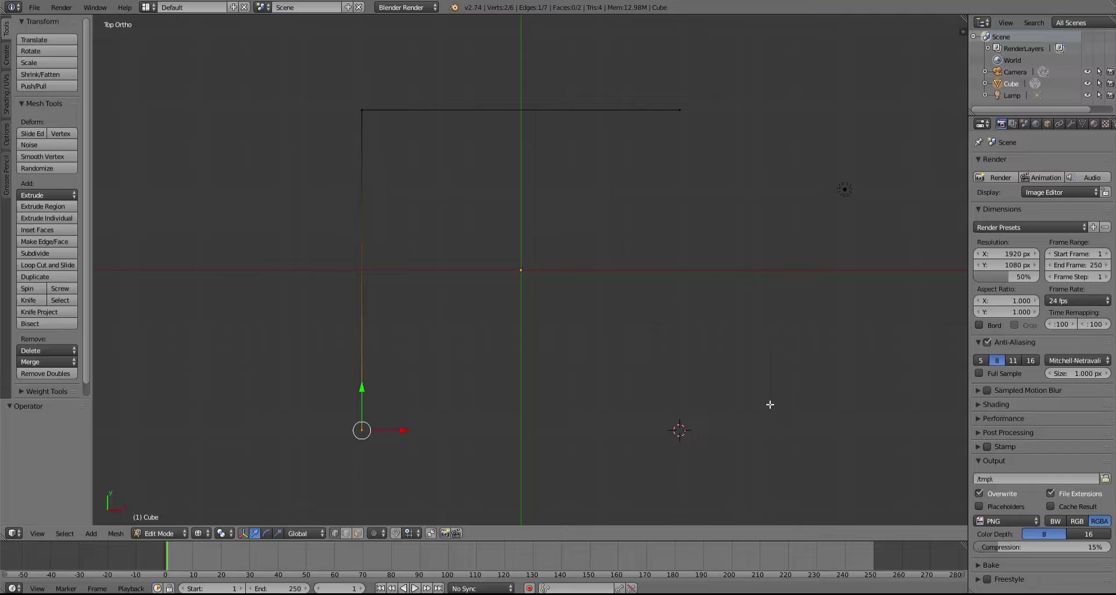
key("shift+s")
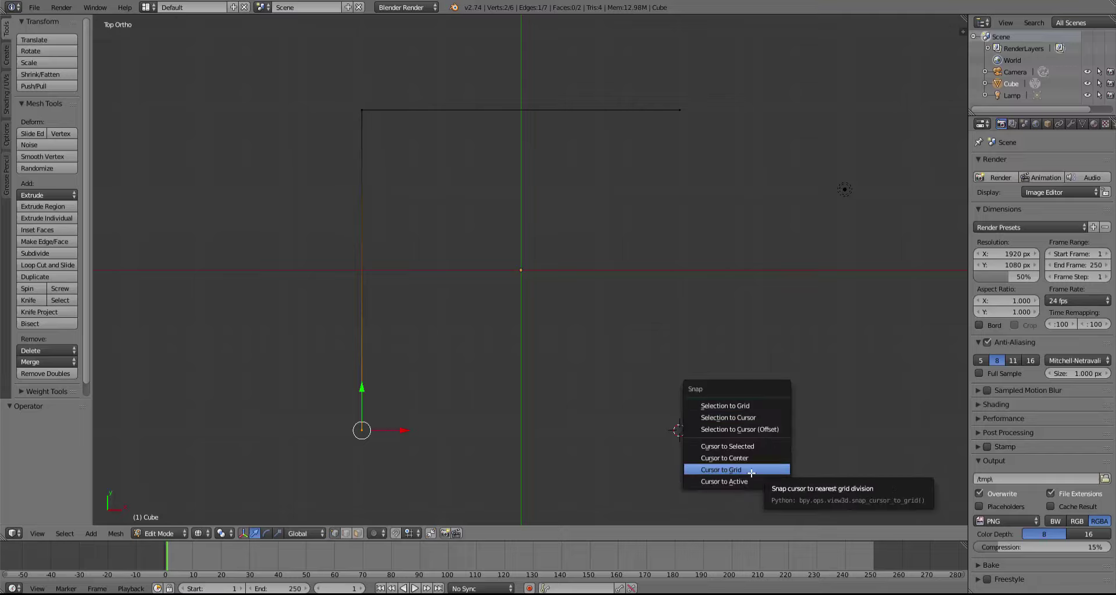
left_click(750, 473)
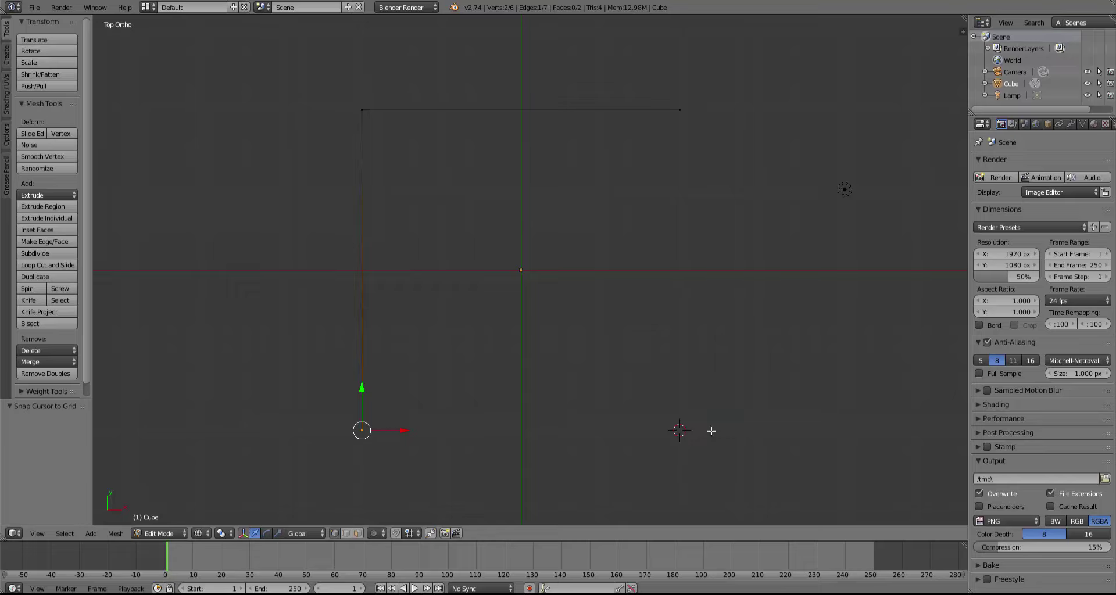
Step: Spin the corner profile into a 90° arc, reducing Steps from 9 to 8
left_click(29, 289)
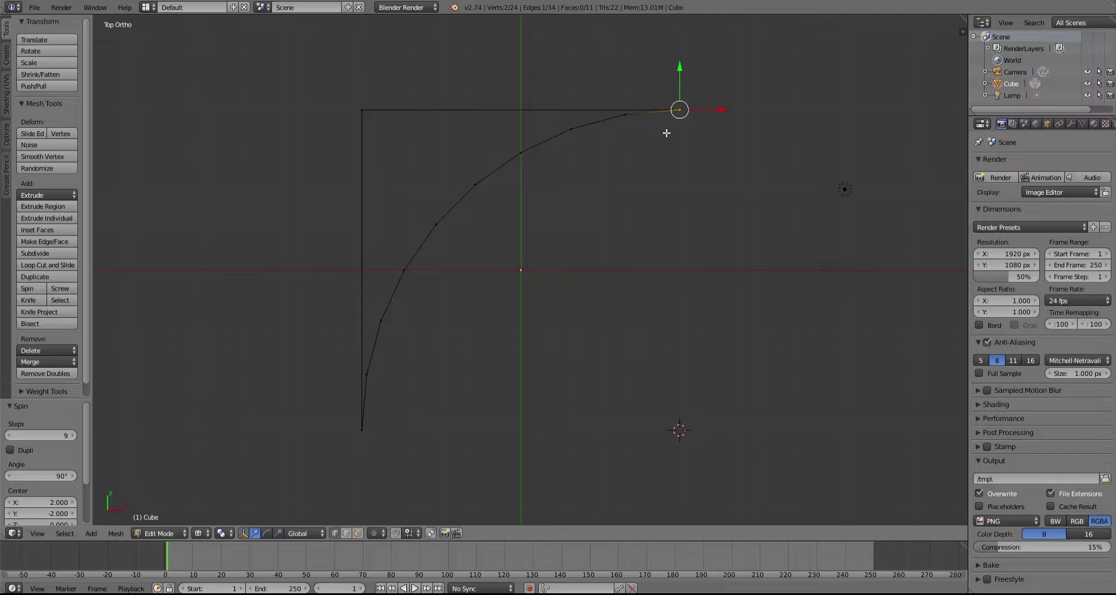
left_click(681, 83)
key("ctrl+z")
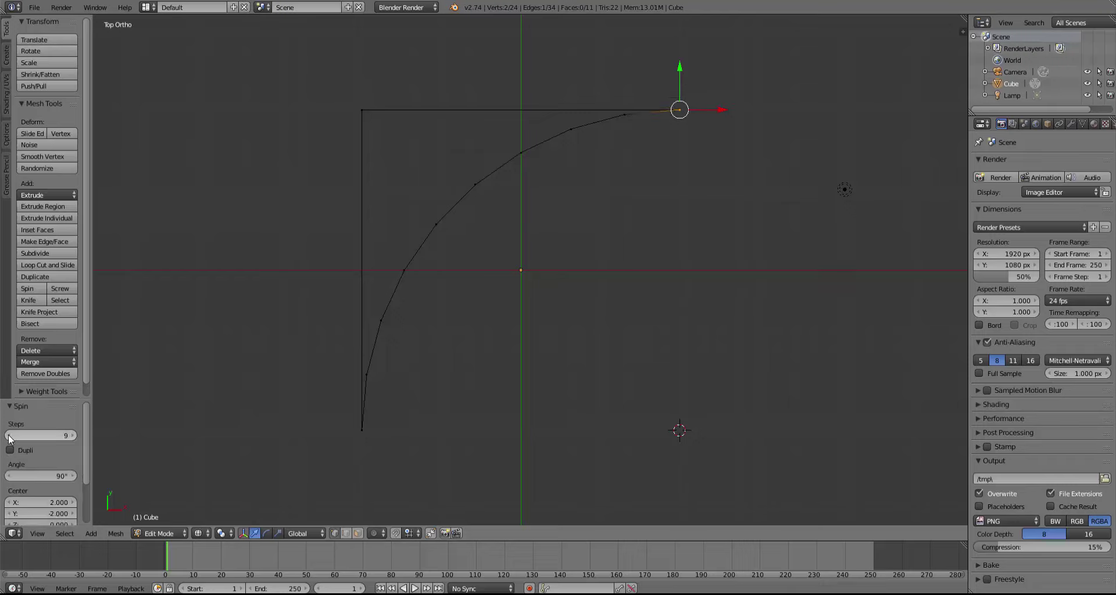
left_click(8, 436)
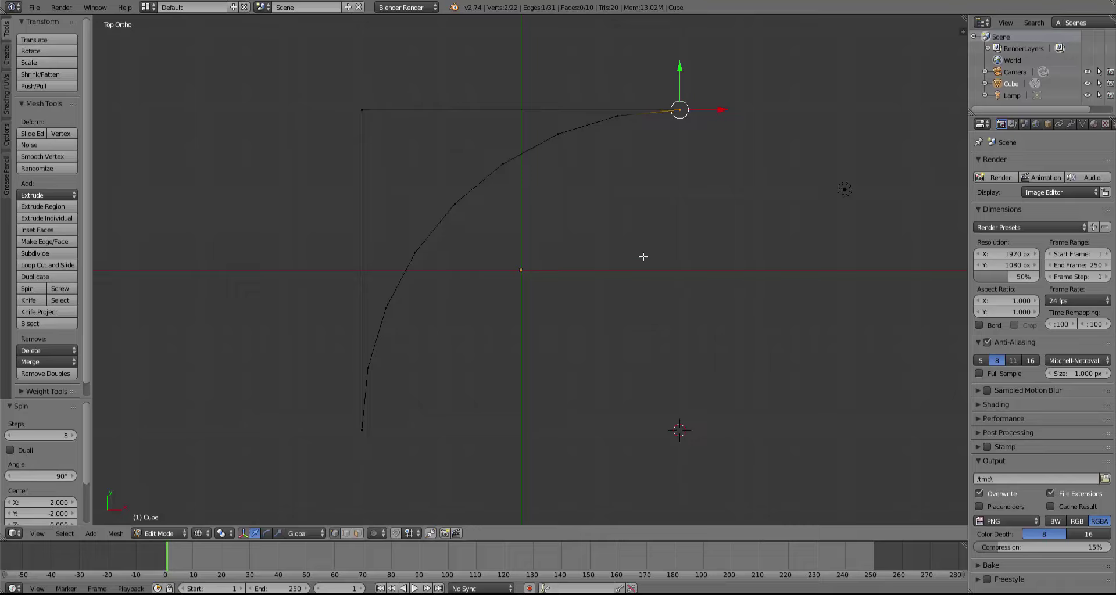
Step: Box-select the arc's end vertices and run Remove Doubles to merge the 2 duplicates
key("a")
key("b")
left_click_drag(672, 95, 698, 129)
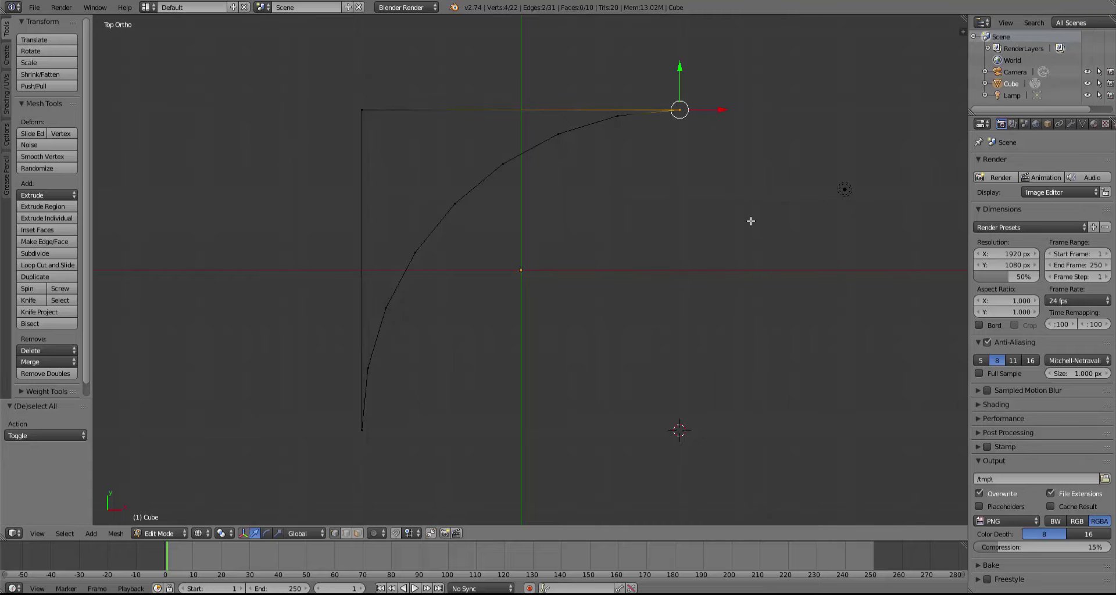
mouse_move(750, 219)
middle_mouse_down()
mouse_move(631, 156)
mouse_move(656, 239)
middle_mouse_up()
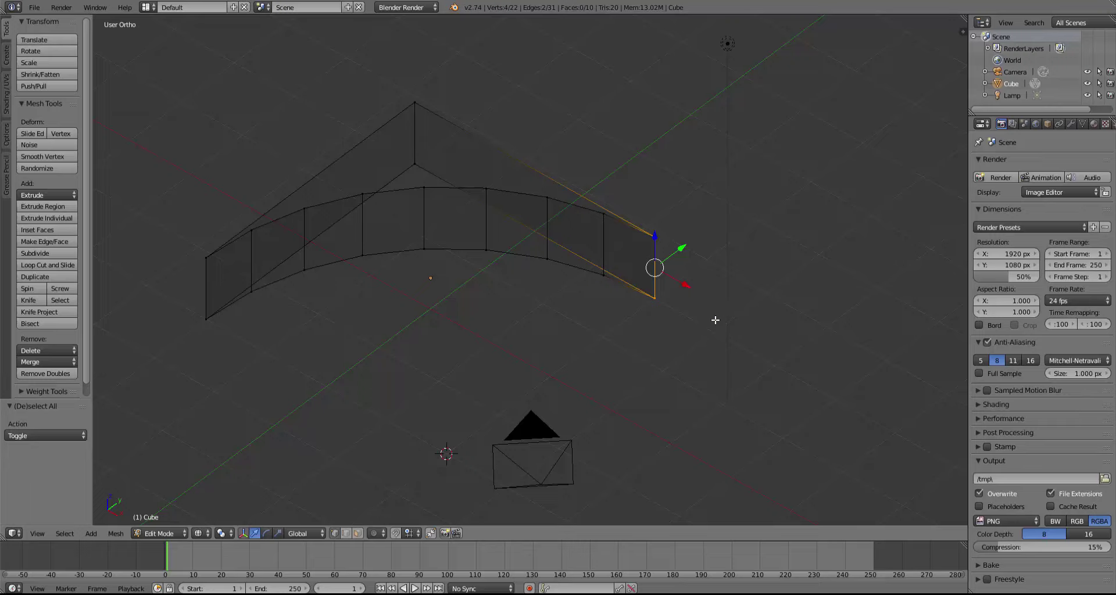
key("space")
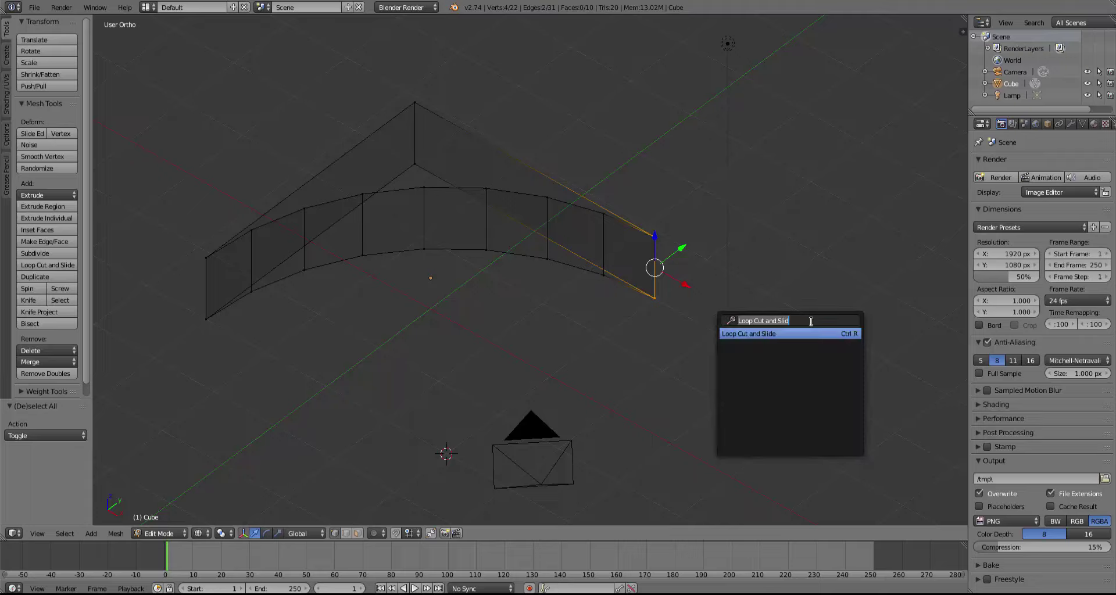
type("double")
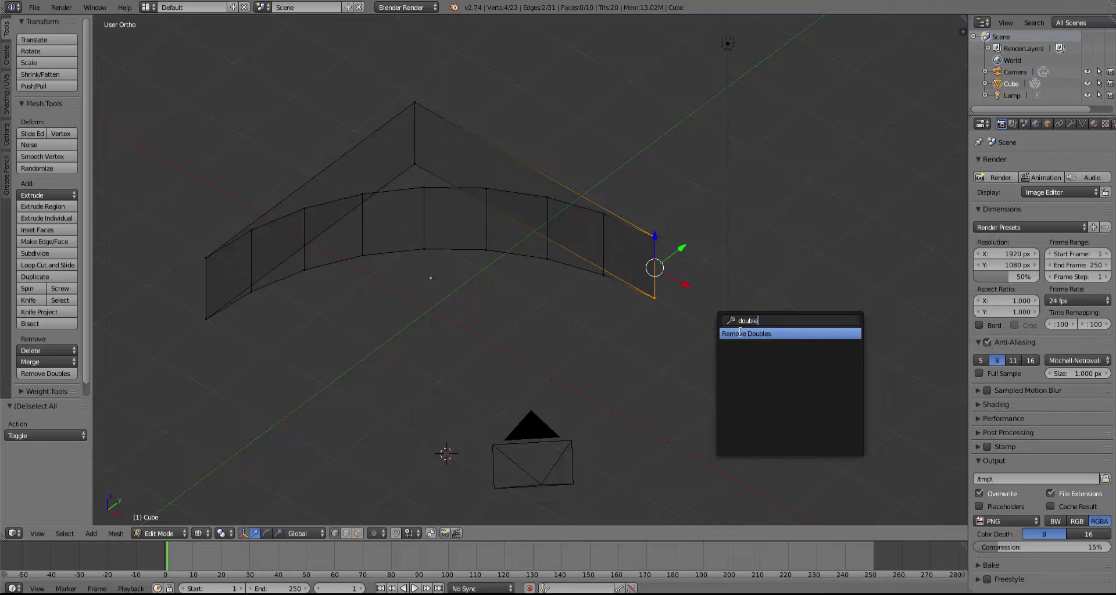
left_click(732, 335)
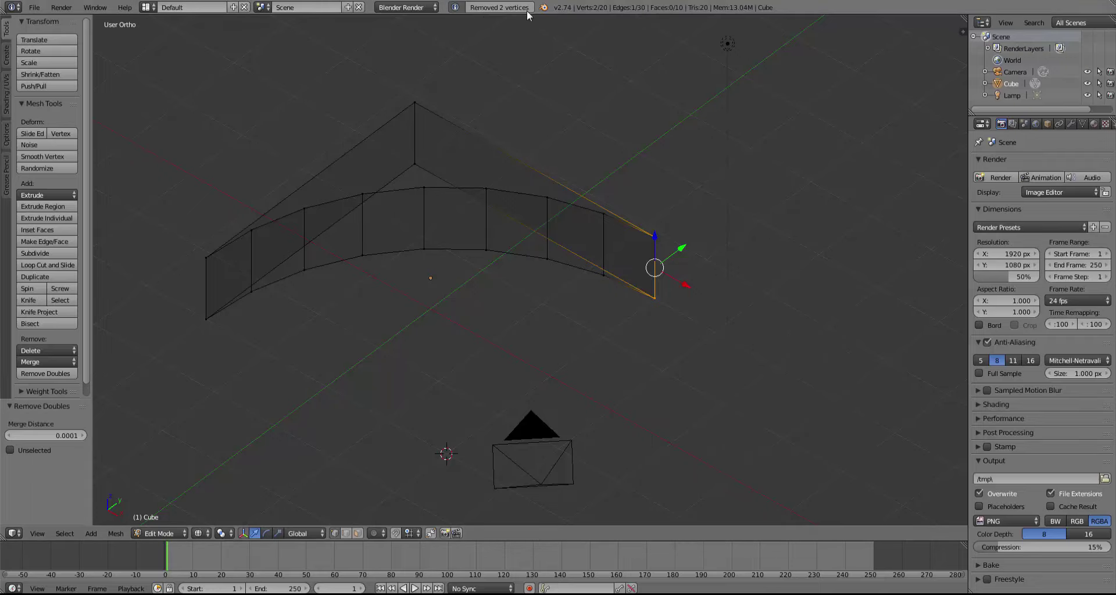
Step: In solid shading, fill a face across the slanted side between the selected edges
key("z")
middle_click_drag(656, 234, 460, 287)
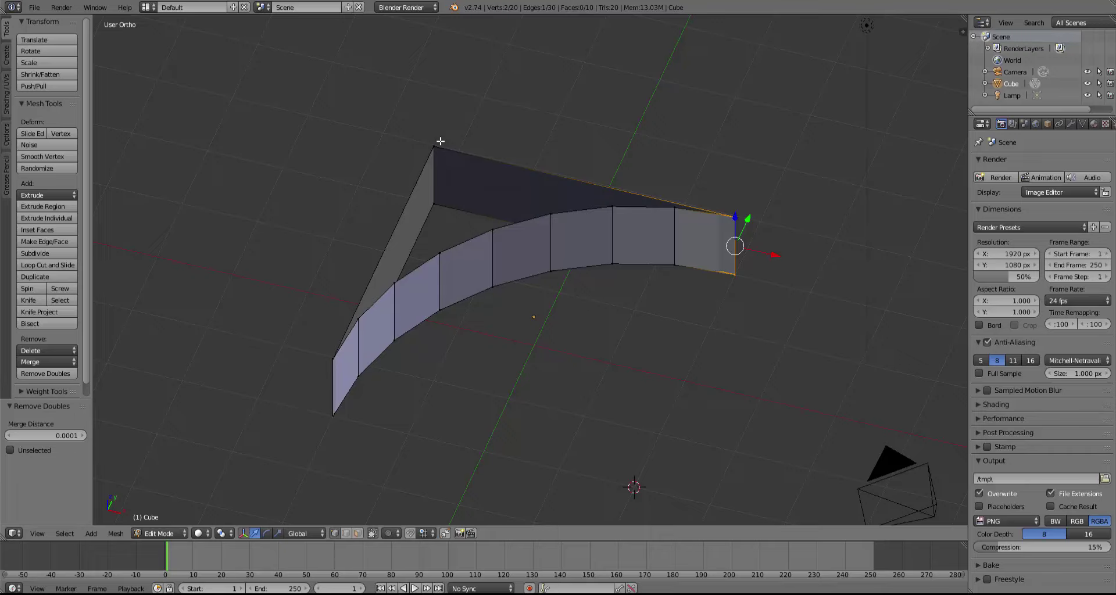
right_click(434, 150, "shift")
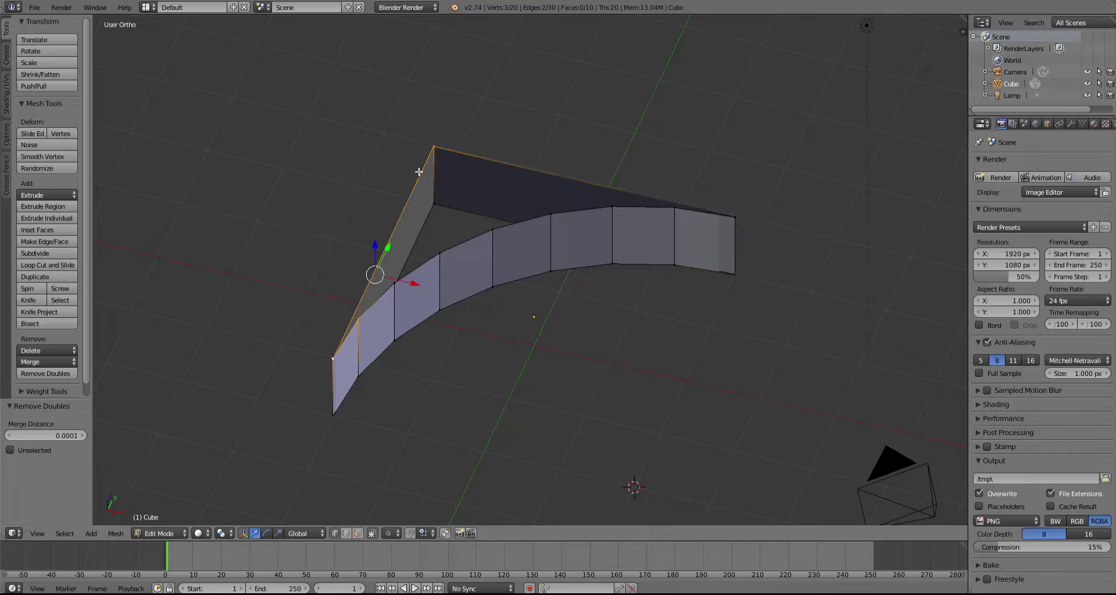
key("f")
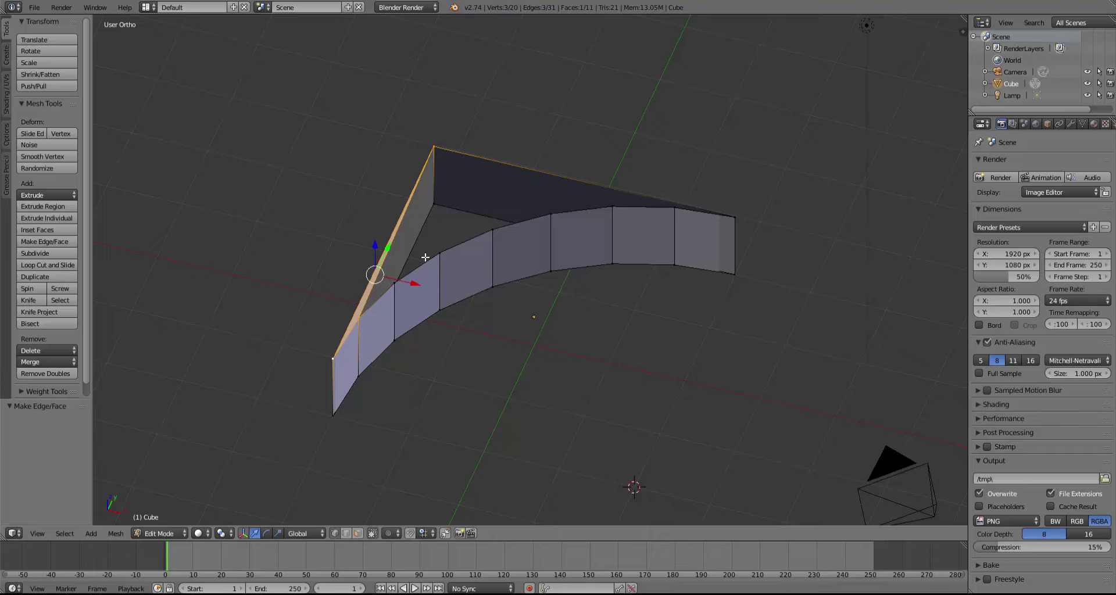
Step: Fill the top with faces fanning out from the corner vertex
key("a")
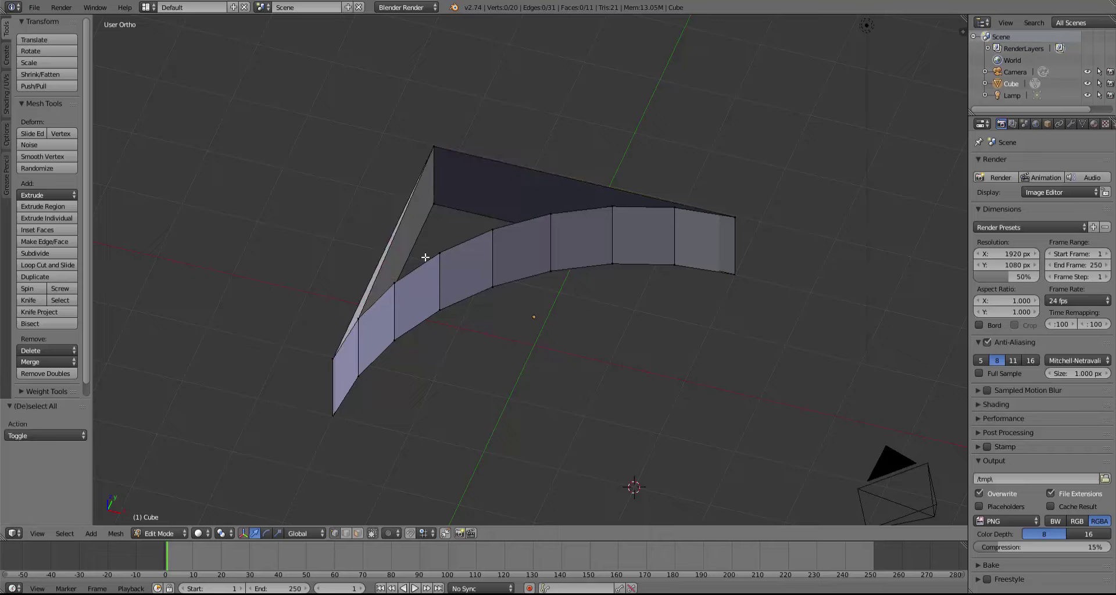
right_click(394, 283)
right_click(359, 316, "shift")
right_click(430, 149, "shift")
key("f")
right_click(358, 316, "shift")
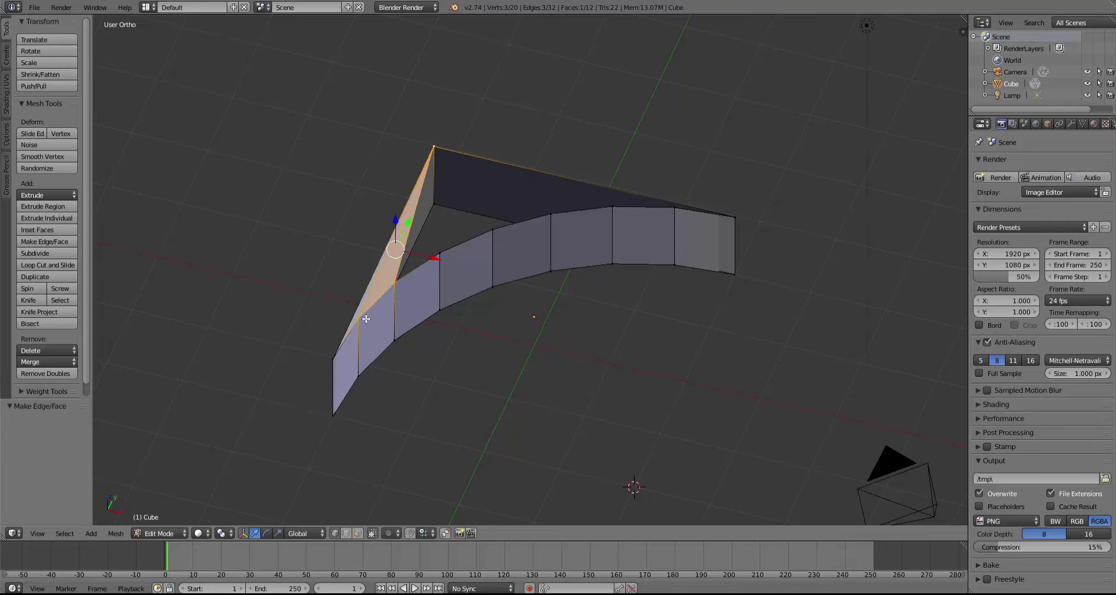
right_click(359, 317, "shift")
right_click(438, 260, "shift")
middle_click_drag(437, 260, 605, 87)
key("f")
Step: Select the bottom outline and fill it with triangles using Alt+F
key("a")
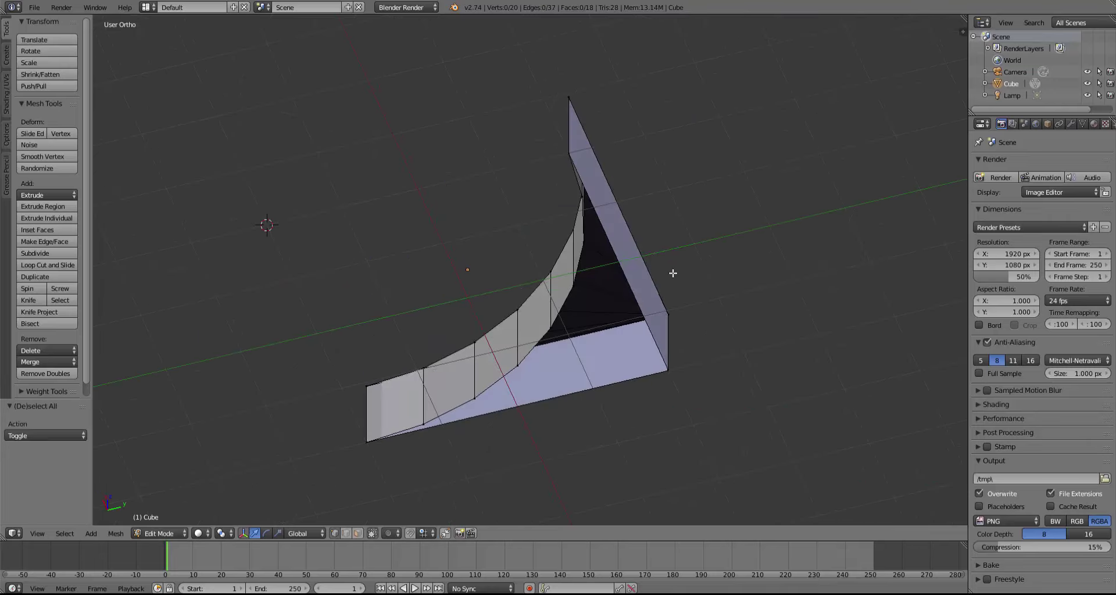
middle_click_drag(658, 292, 613, 315, "shift")
right_click(607, 370)
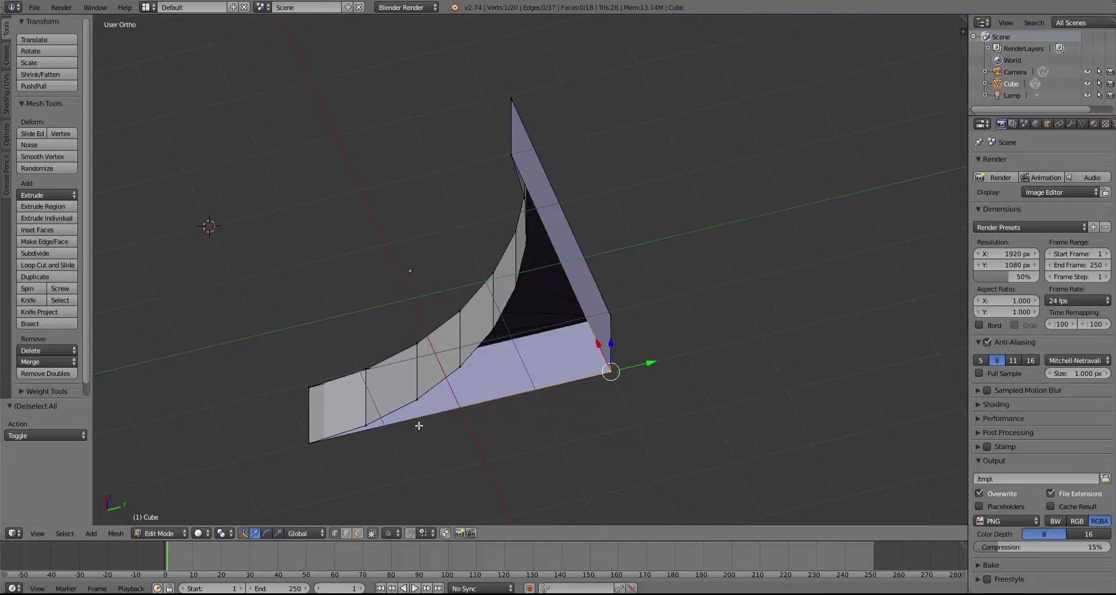
right_click(313, 447, "ctrl")
key("alt+f")
key("a")
middle_click_drag(455, 385, 676, 366)
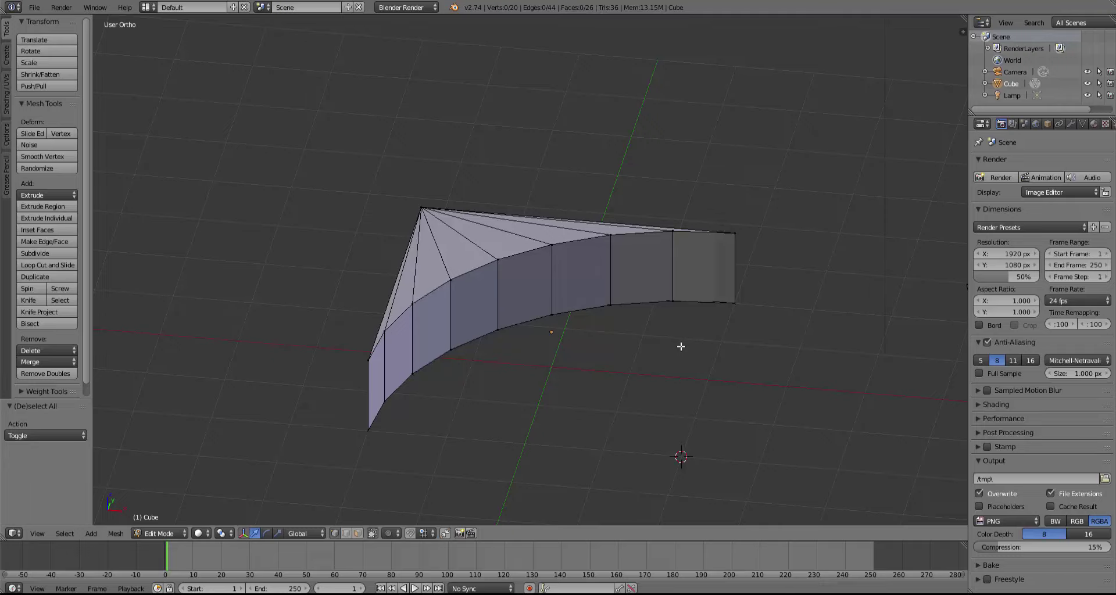
middle_click_drag(675, 347, 605, 352, "shift")
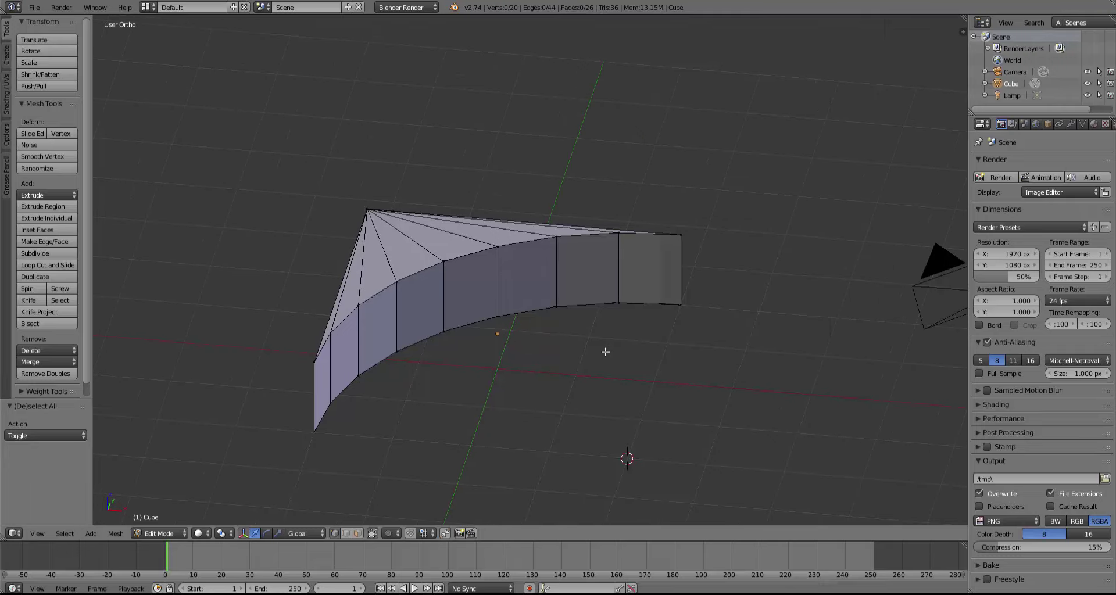
Step: Open the Properties shelf and turn on face normal lines under Mesh Display
key("n")
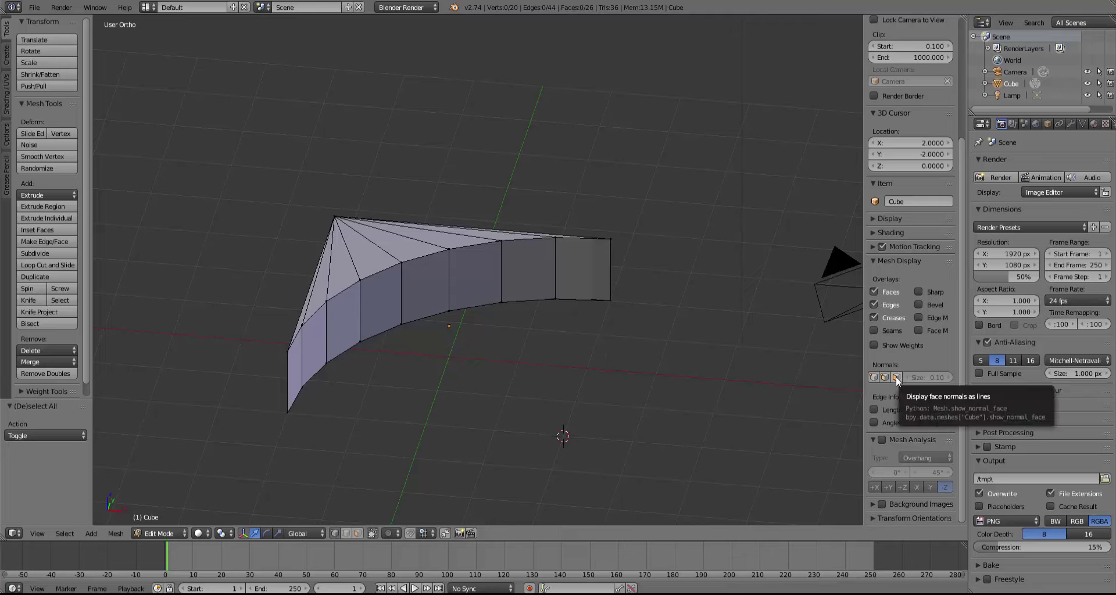
left_click(894, 376)
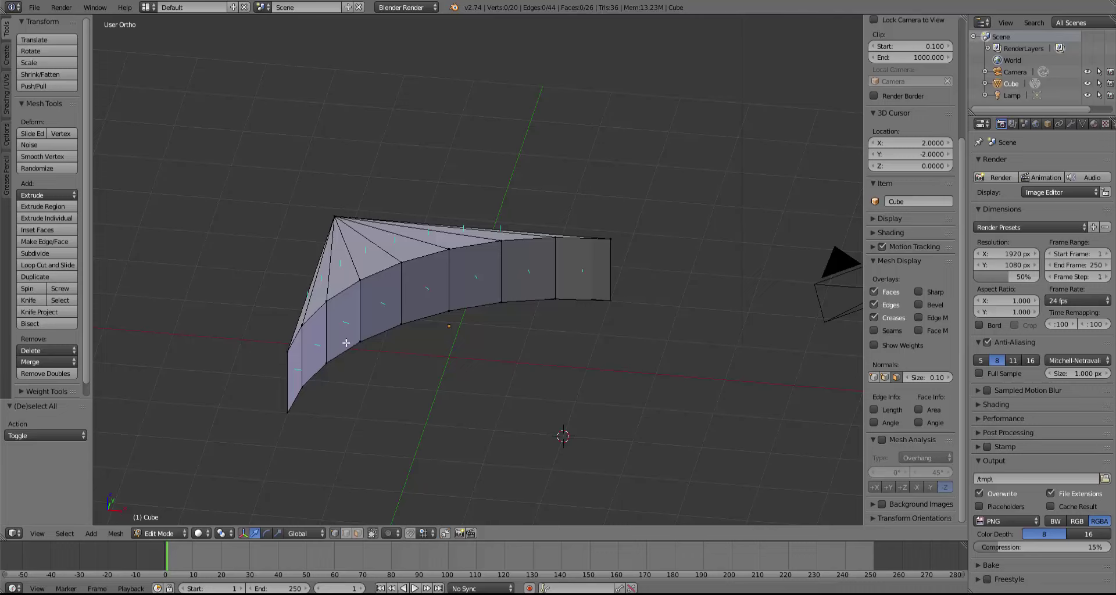
mouse_move(548, 348)
middle_mouse_down()
mouse_move(496, 295)
mouse_move(440, 309)
mouse_move(439, 339)
middle_mouse_up()
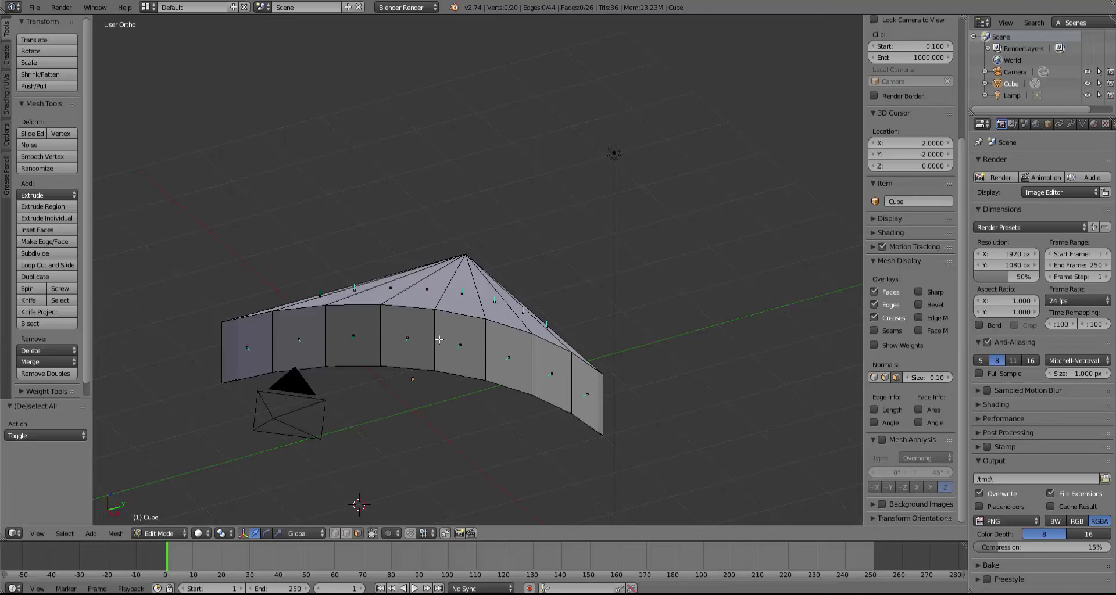
scroll(439, 339, "up", 2)
scroll(502, 300, "up", 2)
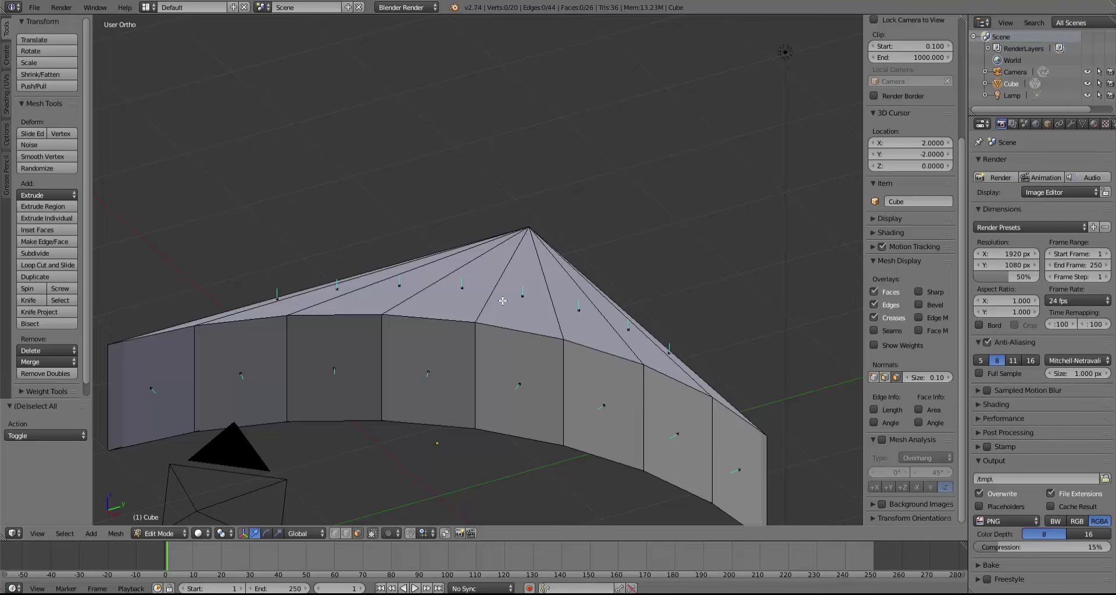
Step: Flip the normal of the roof triangle left of the apex
right_click(469, 298)
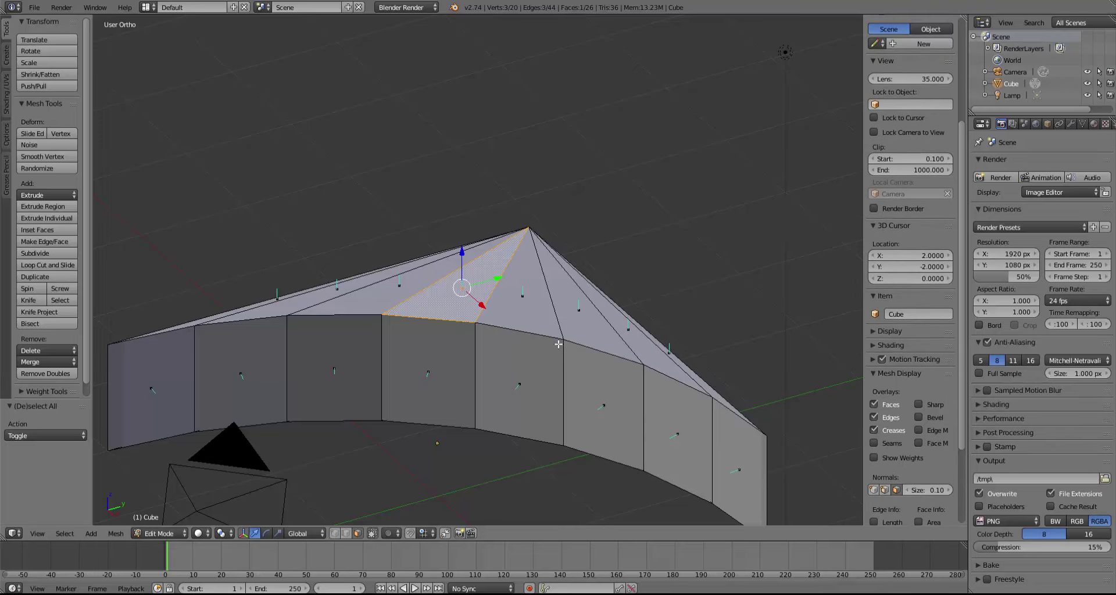
key("w")
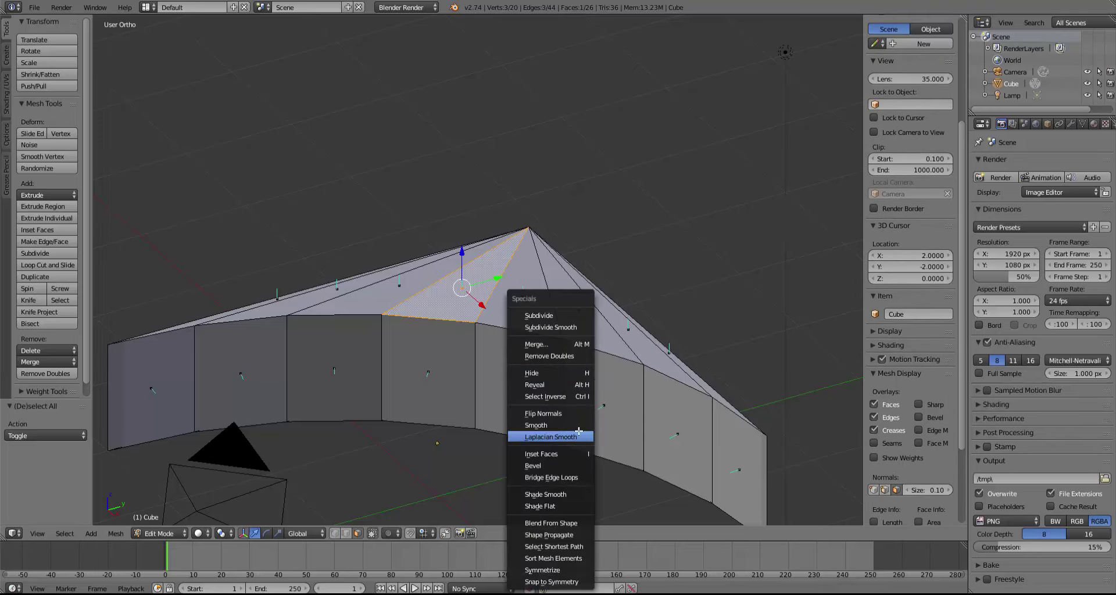
left_click(570, 413)
key("a")
Step: Switch the viewport to wireframe and orbit to inspect the normals
mouse_move(685, 334)
middle_mouse_down()
mouse_move(584, 337)
mouse_move(498, 311)
mouse_move(546, 319)
middle_mouse_up()
key("z")
scroll(581, 335, "up", 4)
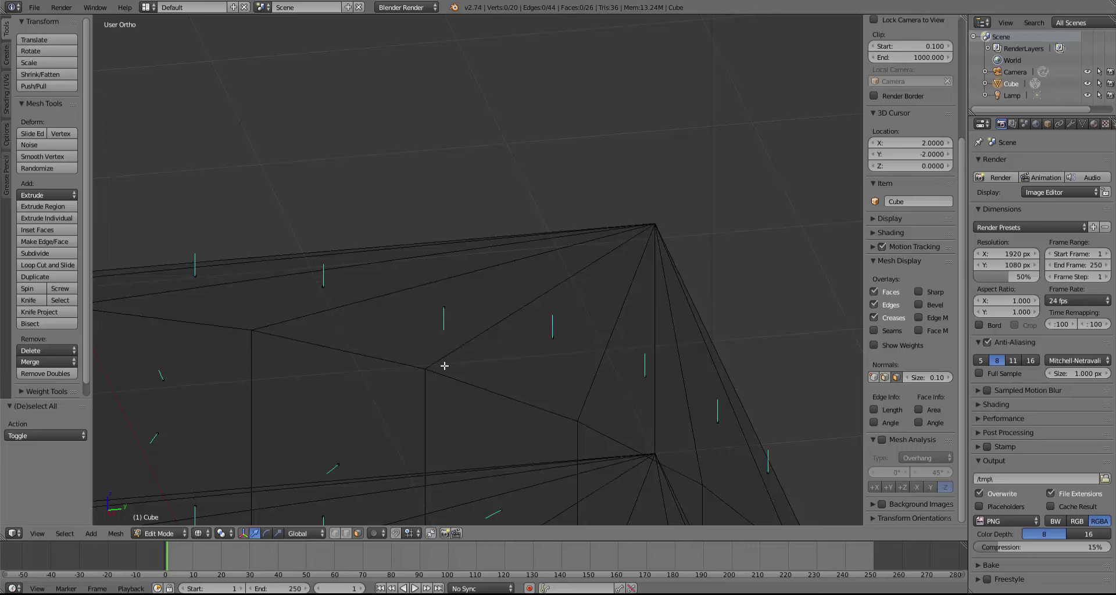
scroll(595, 370, "down", 4)
middle_click_drag(595, 369, 490, 309)
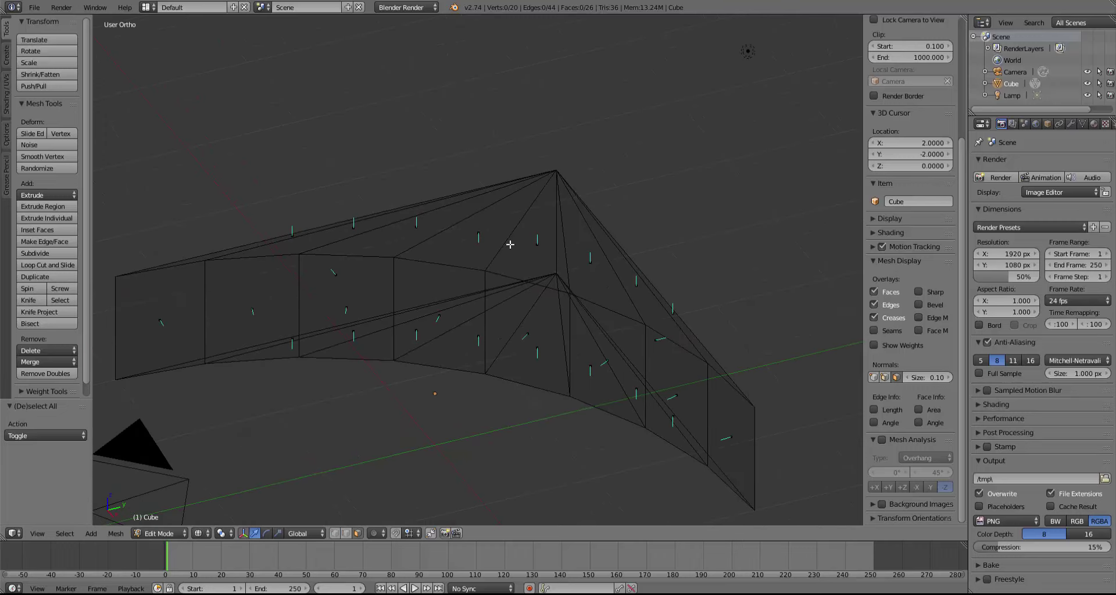
Step: Return to solid shading, zoom in, and view the whole mesh orthographically from above
key("z")
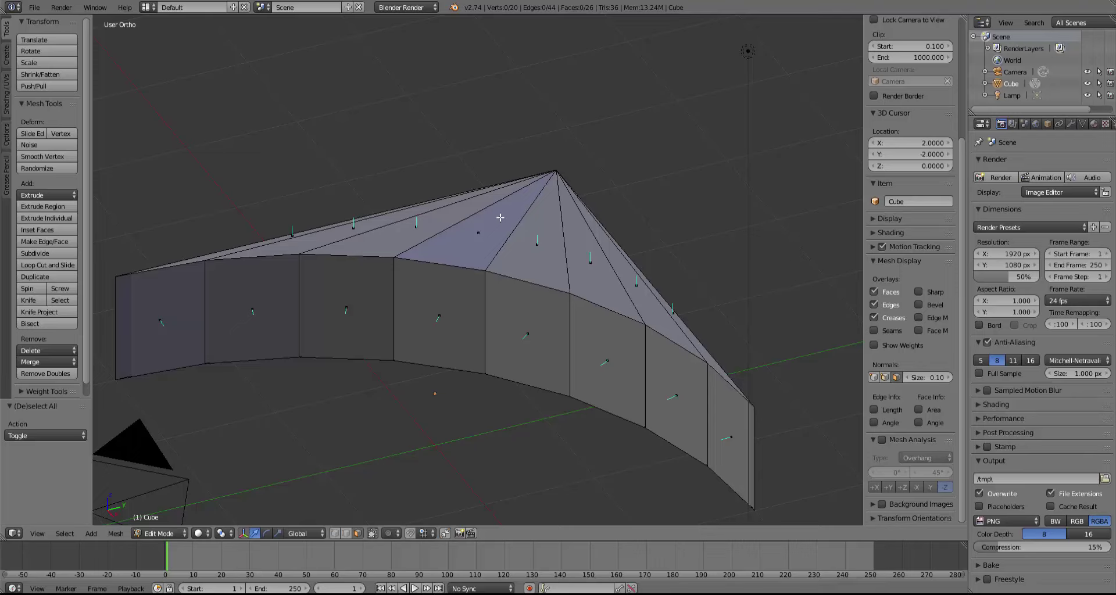
scroll(534, 273, "up", 2)
scroll(573, 343, "up", 3)
scroll(541, 378, "up", 2)
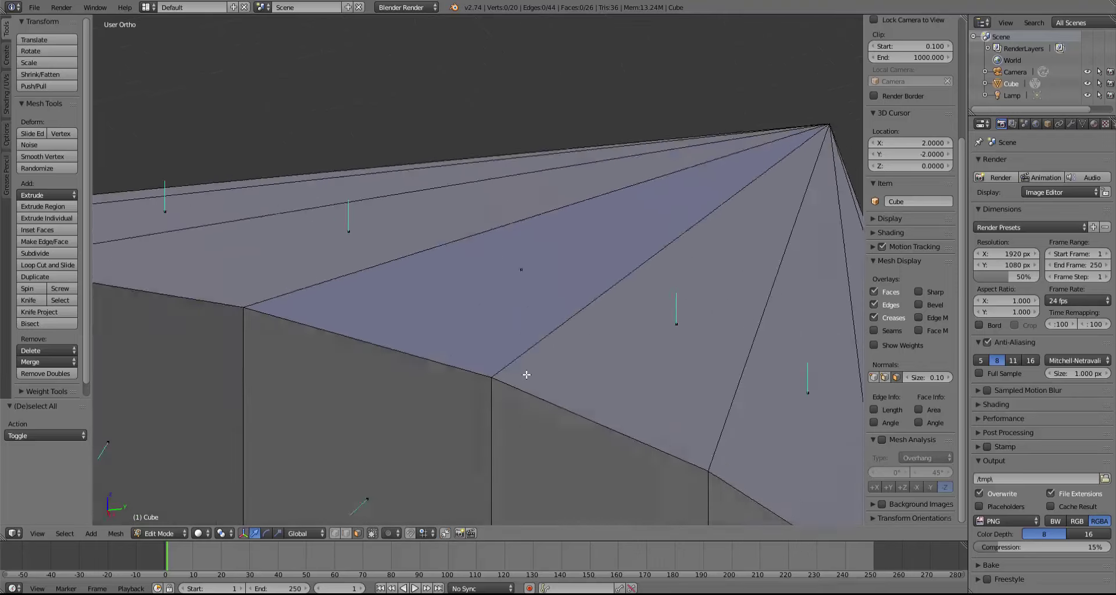
mouse_move(526, 375)
middle_mouse_down()
mouse_move(403, 315)
mouse_move(622, 323)
mouse_move(642, 302)
mouse_move(498, 261)
mouse_move(562, 309)
middle_mouse_up()
scroll(562, 308, "up", 2)
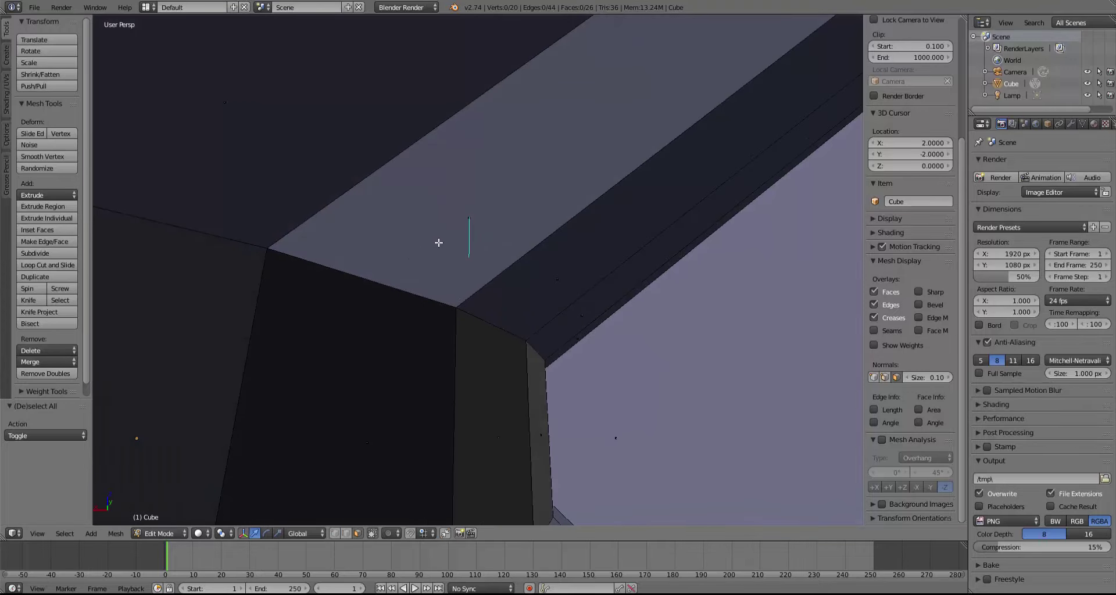
scroll(505, 244, "up", 2)
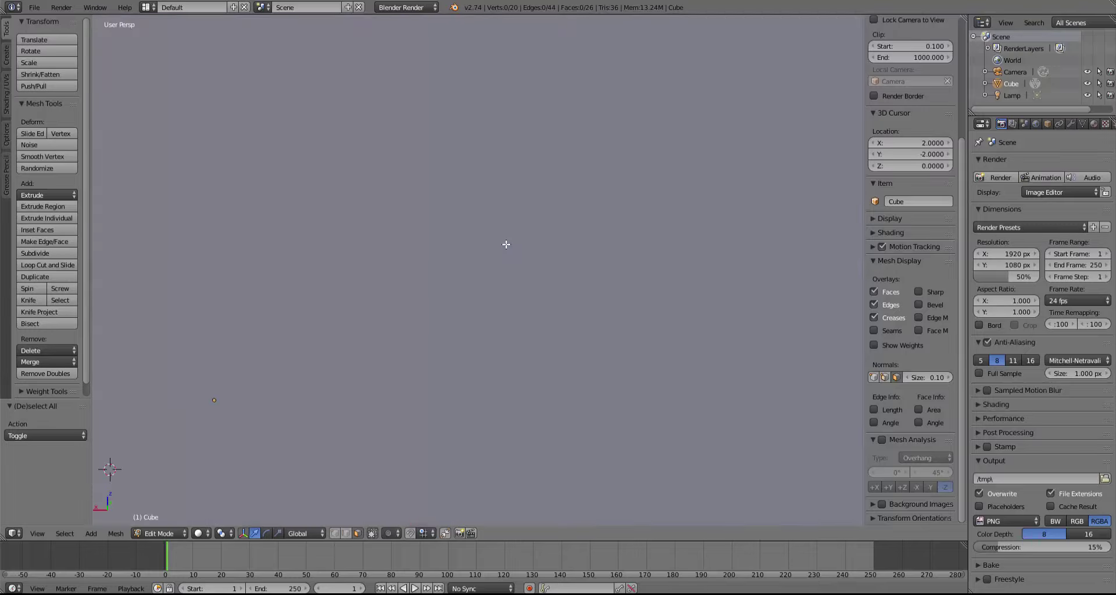
key("KP_5")
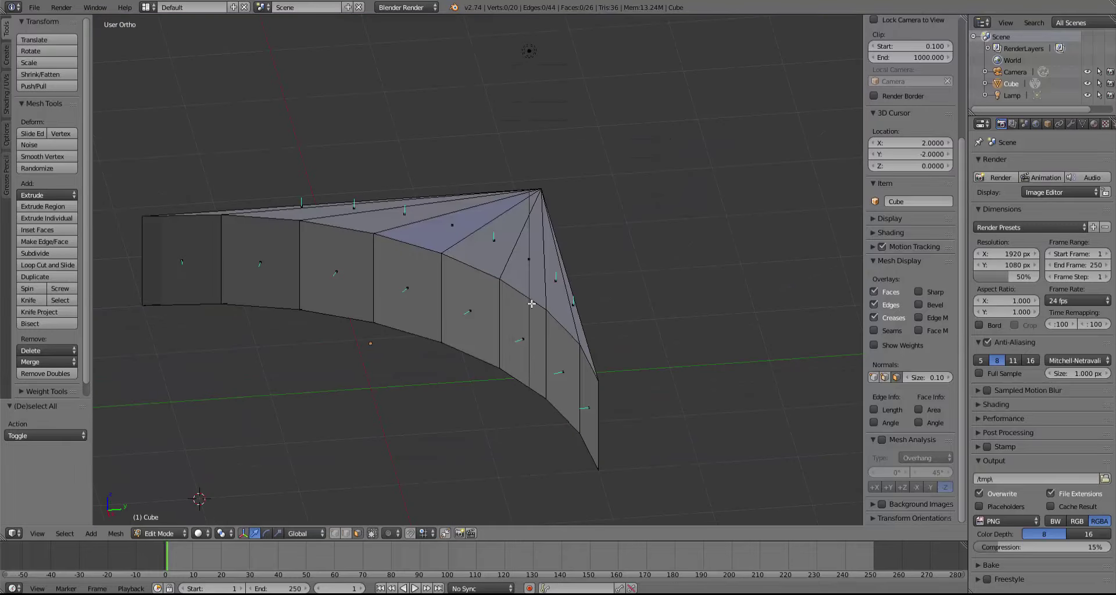
mouse_move(523, 303)
middle_mouse_down()
mouse_move(545, 312)
mouse_move(493, 338)
middle_mouse_up()
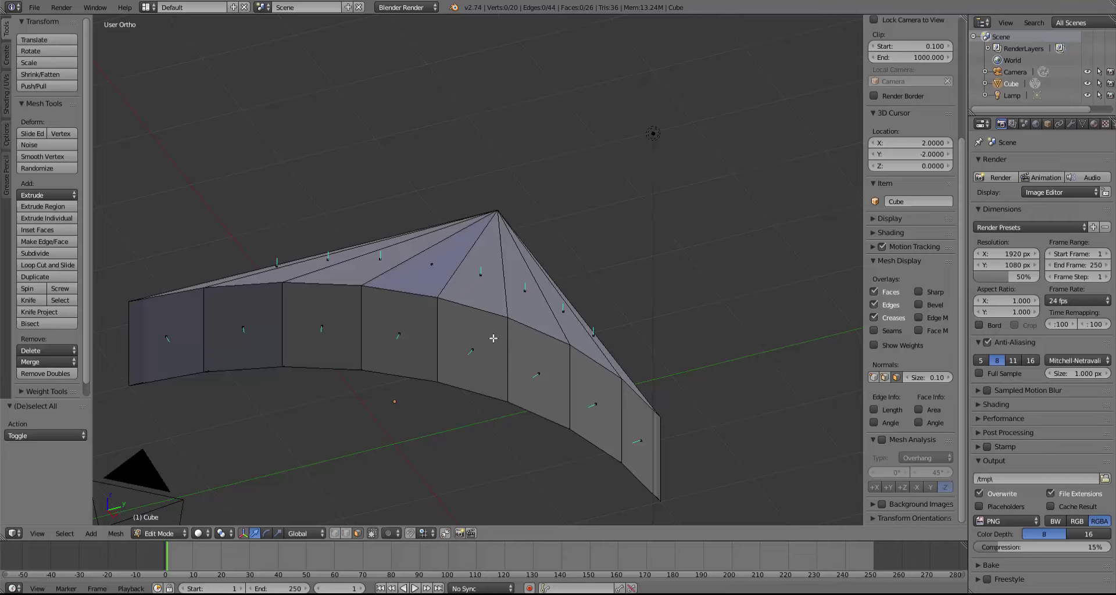
Step: Flip the inverted top triangle's normal so it matches the surrounding faces
right_click(432, 264)
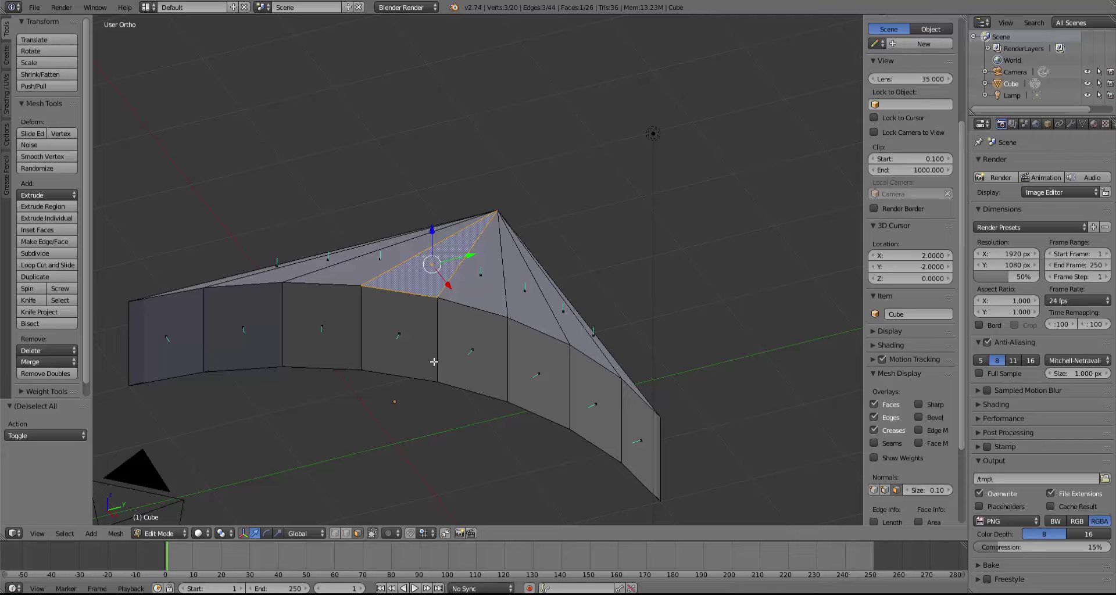
key("w")
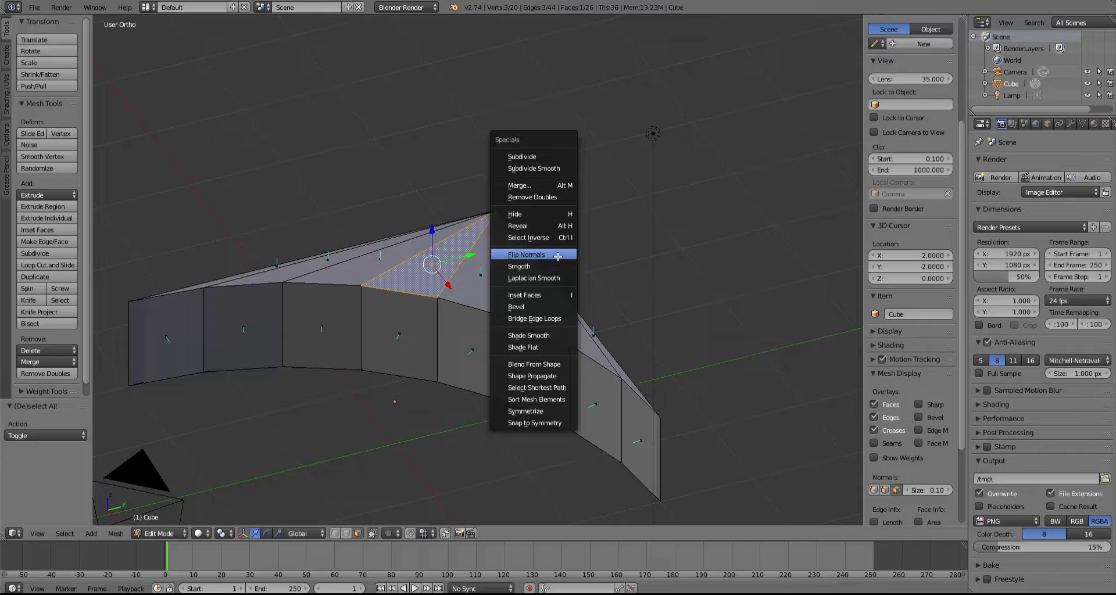
left_click(558, 256)
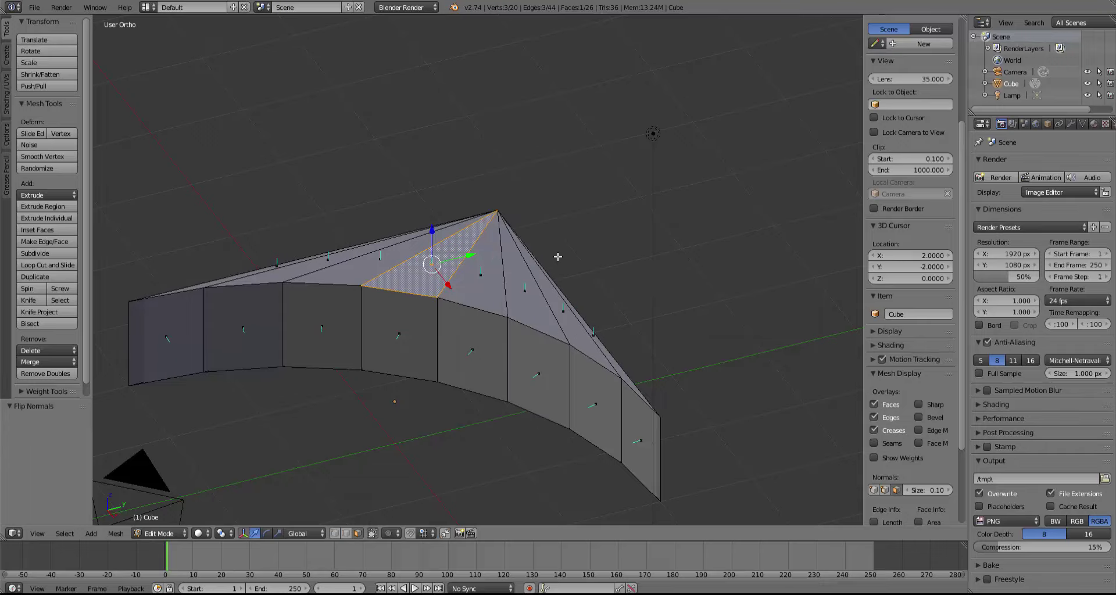
key("a")
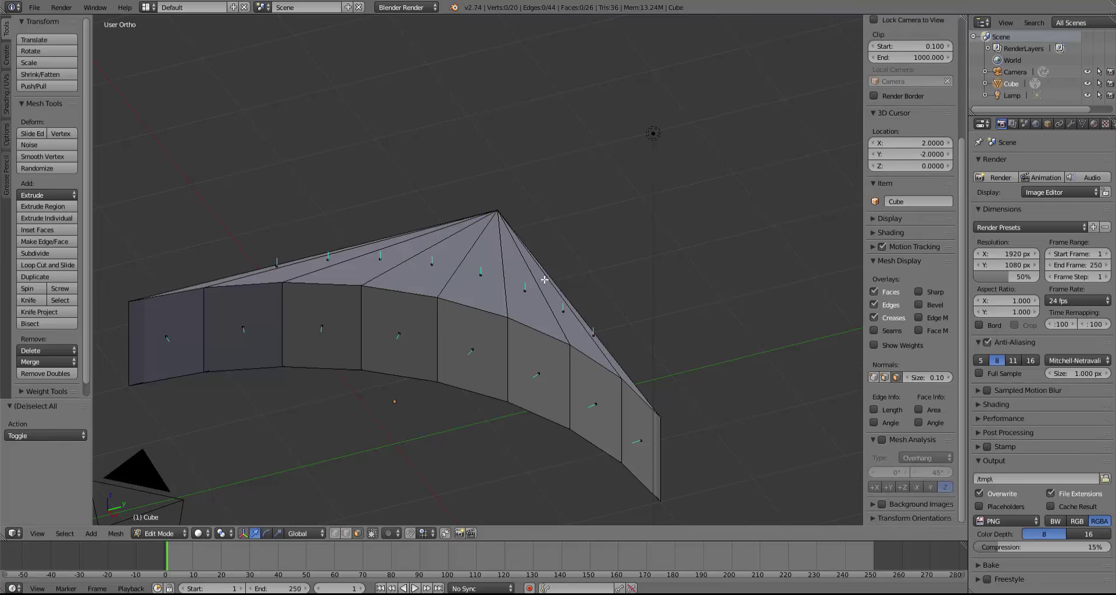
mouse_move(552, 293)
middle_mouse_down()
mouse_move(679, 252)
mouse_move(560, 285)
middle_mouse_up()
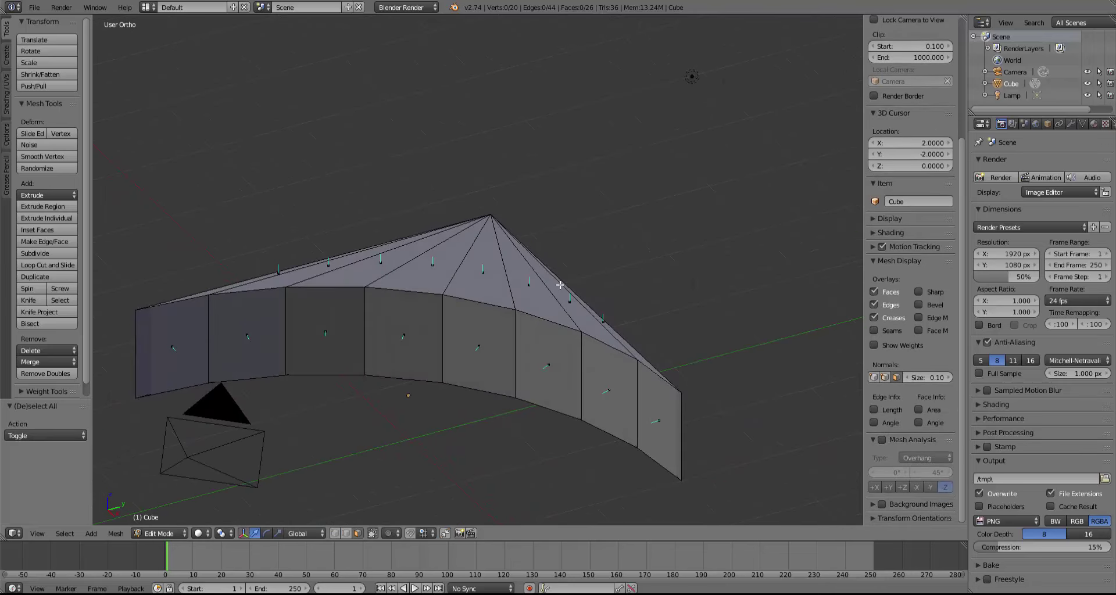
Step: In top view, select the lower-left tip edge and move it down along Y
key("KP_7")
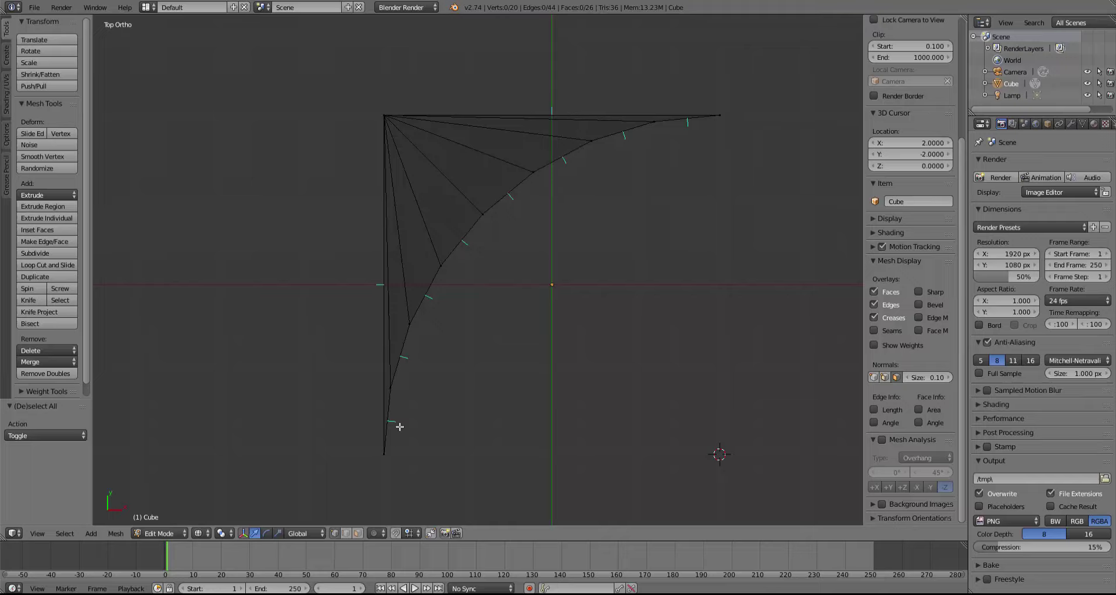
right_click(394, 428)
left_click_drag(383, 413, 384, 419)
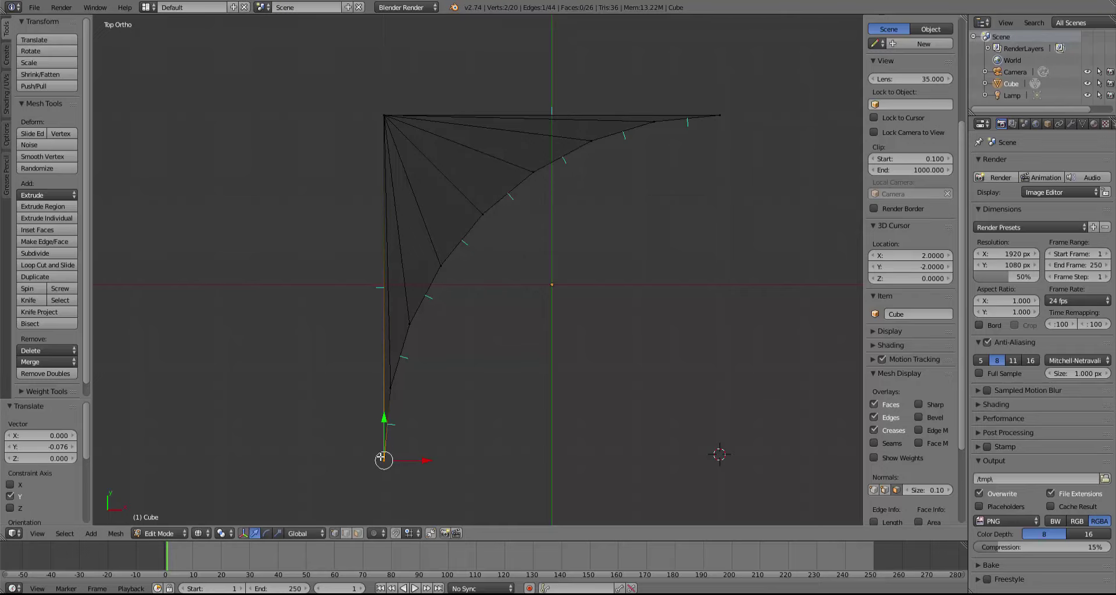
scroll(551, 420, "up", 6)
scroll(519, 225, "down", 2)
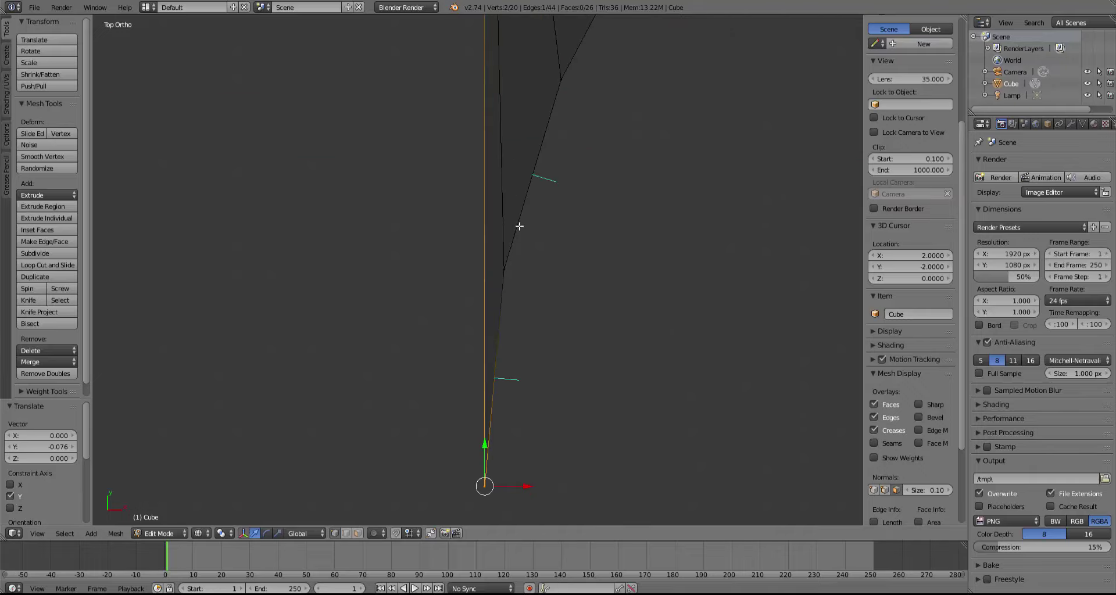
scroll(530, 363, "down", 1)
scroll(526, 370, "down", 1)
scroll(492, 373, "down", 1)
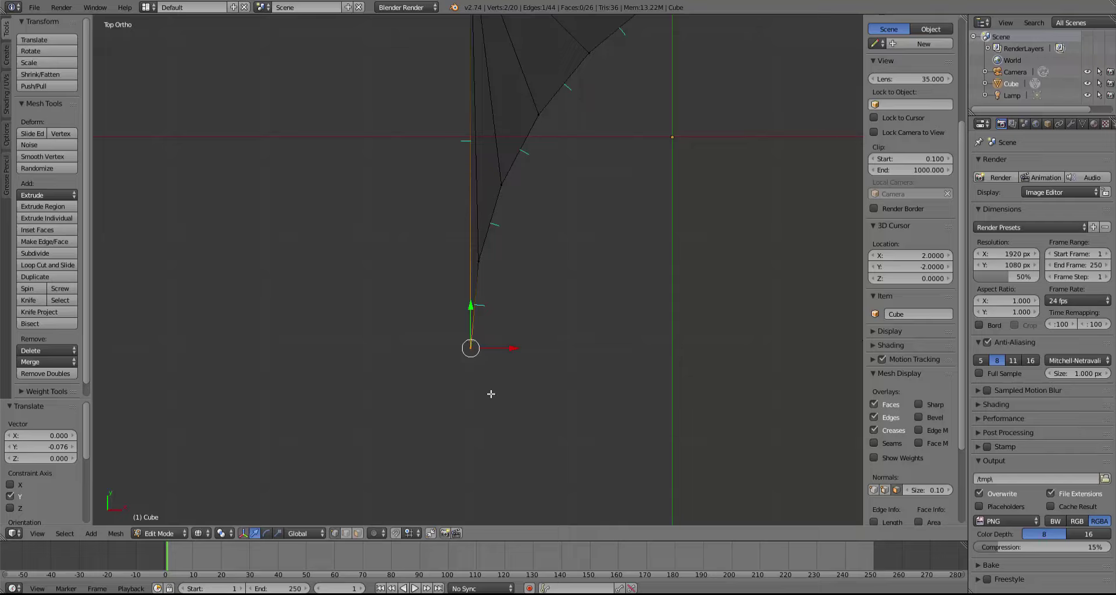
Step: Snap the selection to the grid and return to Object Mode
key("shift+s")
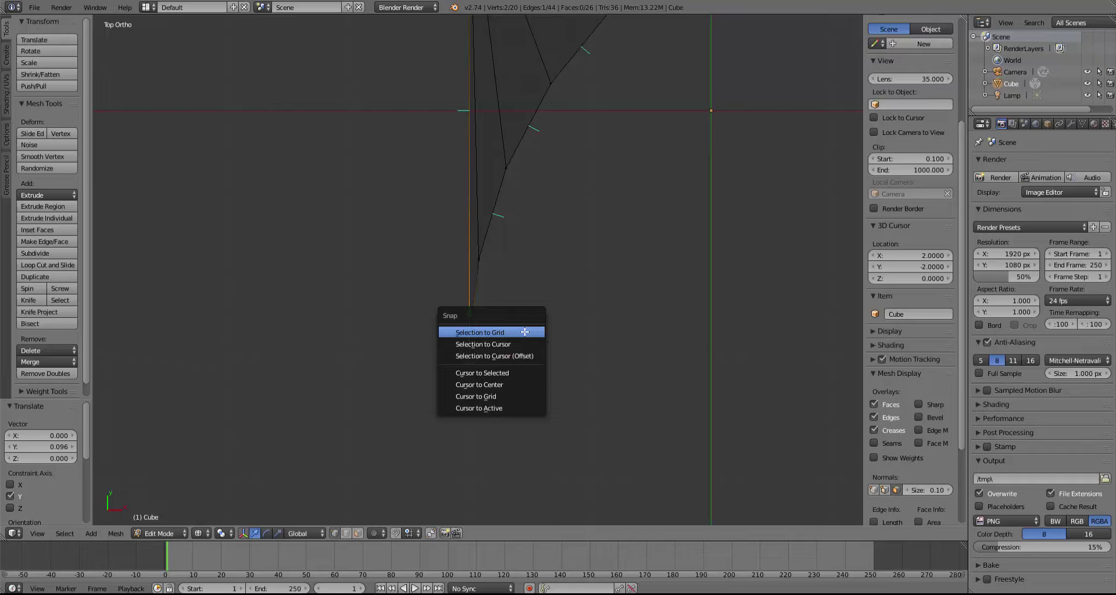
left_click(524, 332)
scroll(630, 346, "down", 2)
scroll(631, 346, "down", 2)
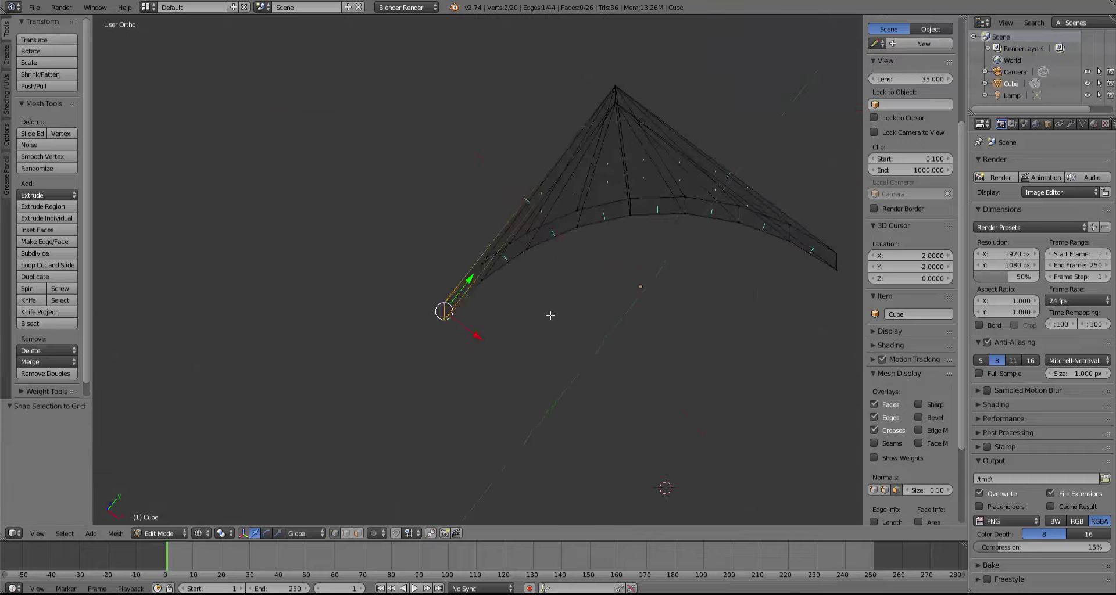
middle_click_drag(631, 346, 507, 327)
key("Tab")
key("a")
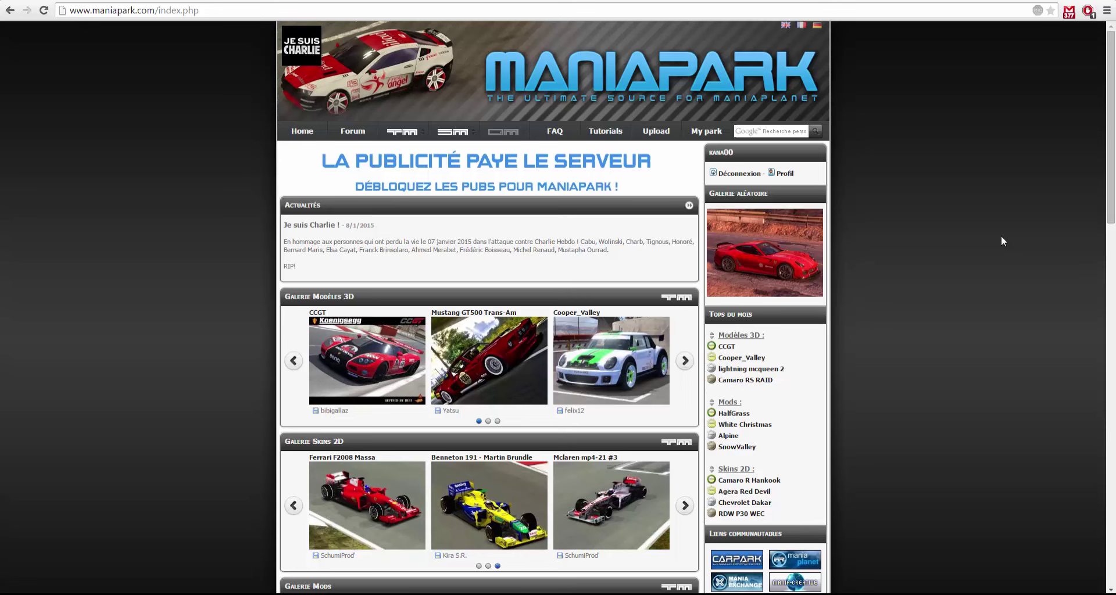
Step: Submit the Latin Alphabet Shootmania object upload, then view its resource page and embed-tag forum topic
left_click(665, 134)
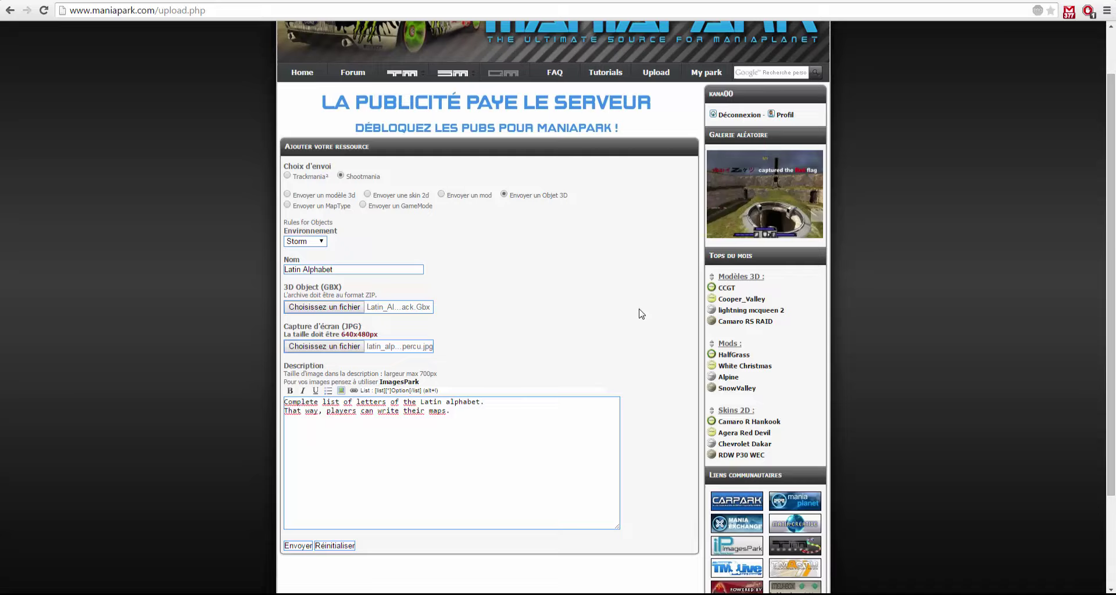
left_click(294, 547)
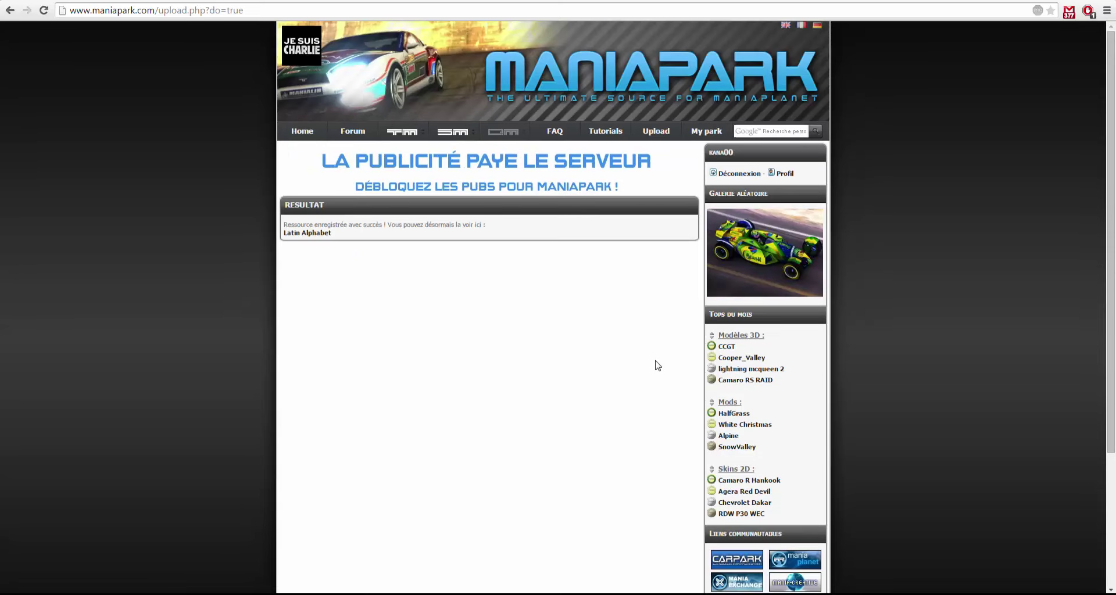
left_click(307, 233)
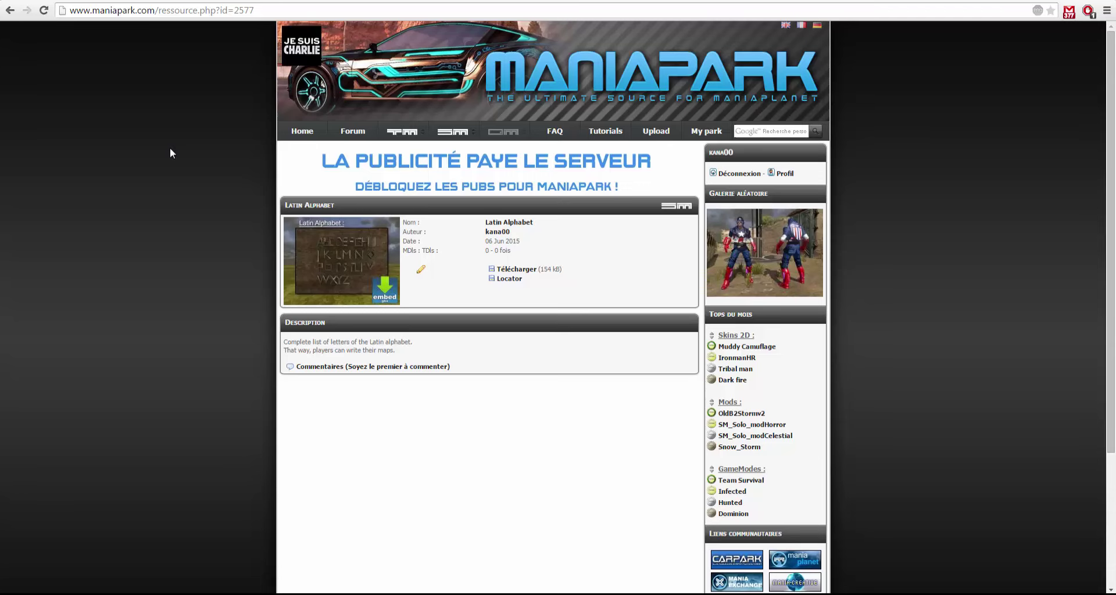
left_click(385, 288)
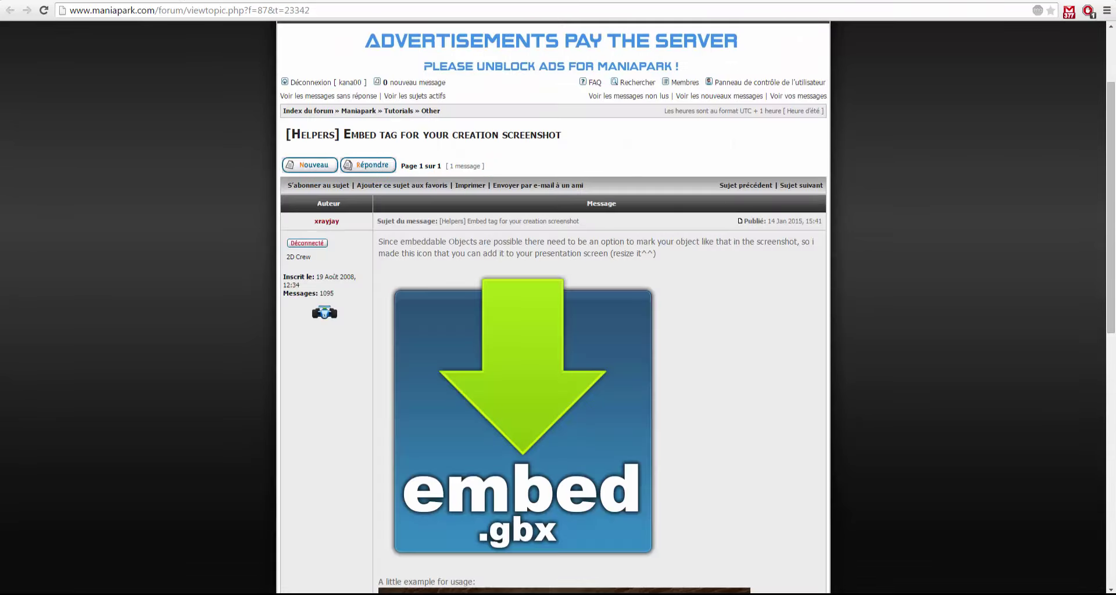
scroll(793, 264, "down", 2)
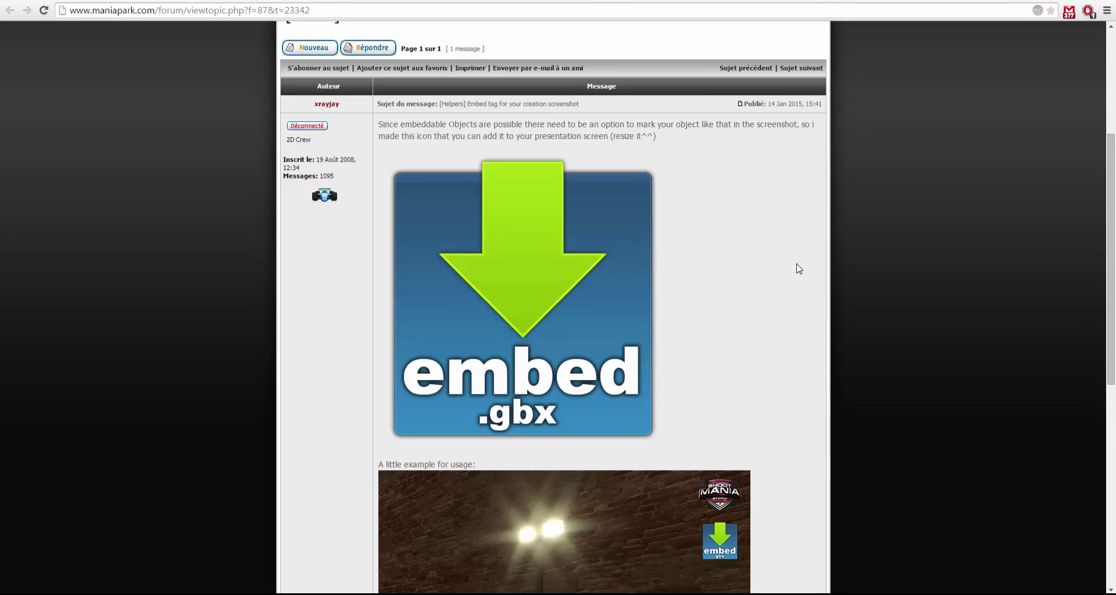